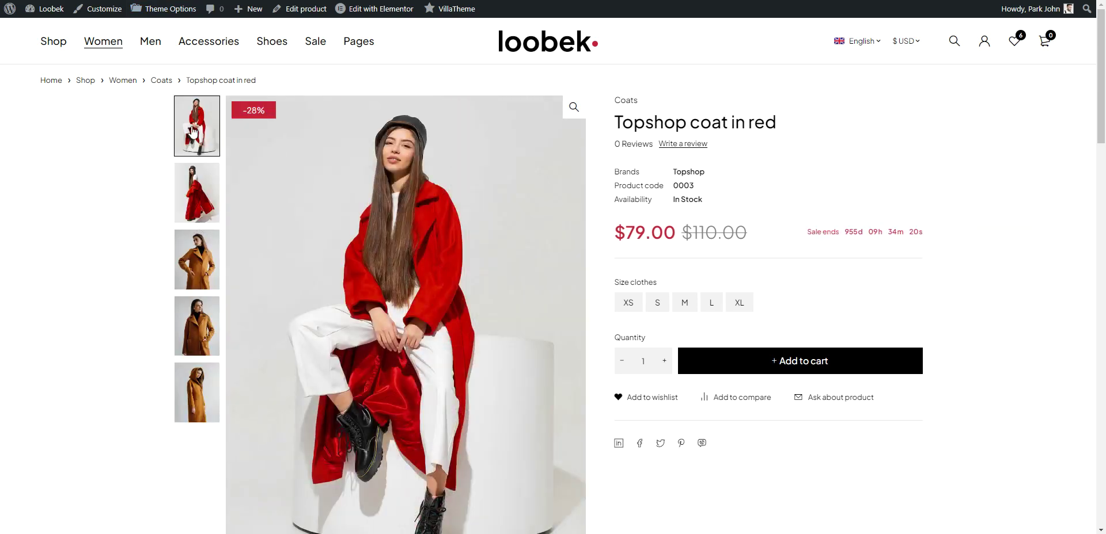
Set the Product Thumbnail - Layout option to Horizontal in the product details theme options and save the changes.
key(ctrl+Tab)
scroll(540, 282, down, 6)
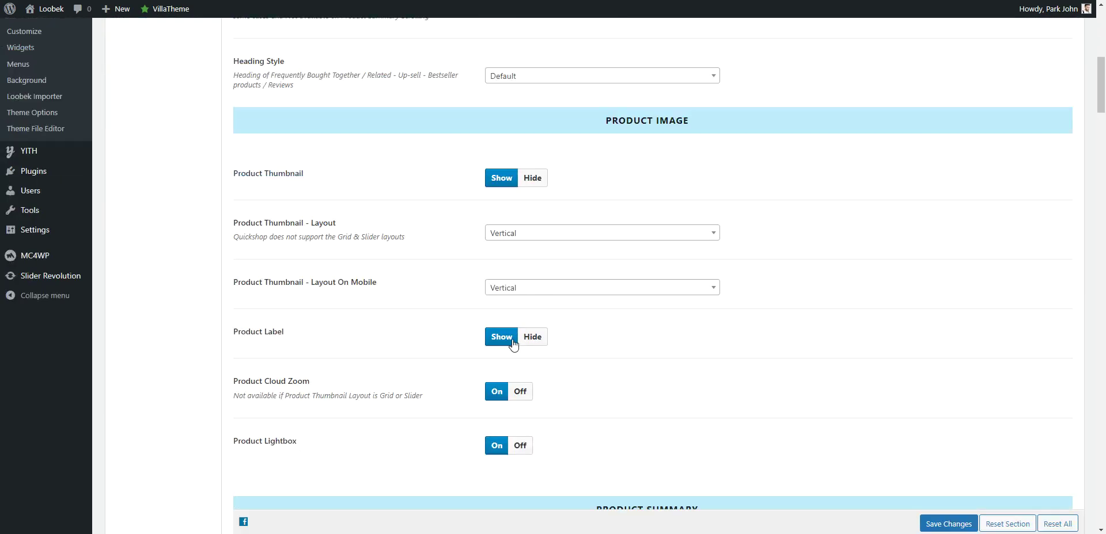
drag(253, 225, 371, 225)
click(521, 234)
click(508, 266)
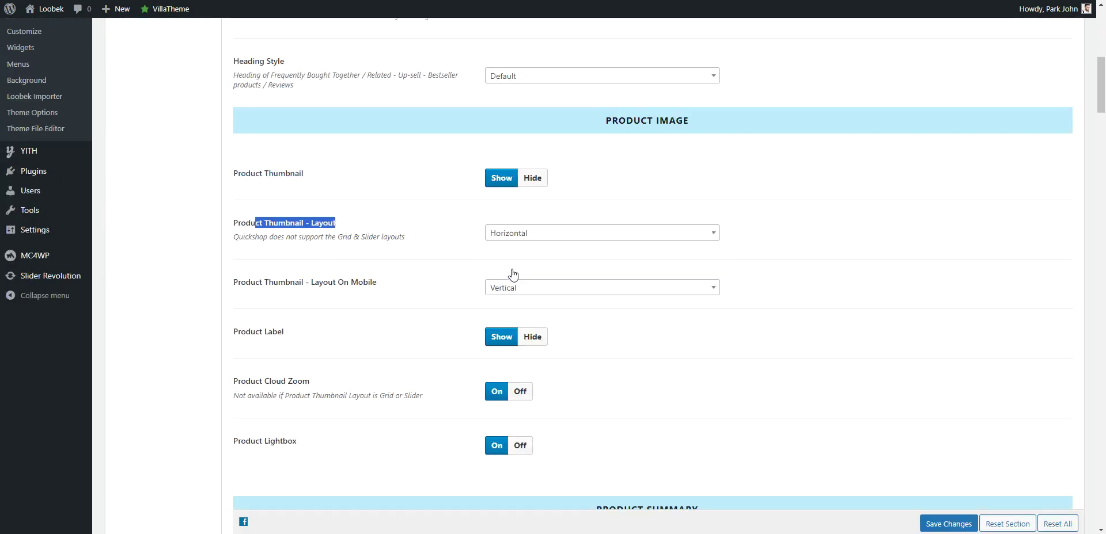
scroll(876, 438, down, 2)
click(949, 524)
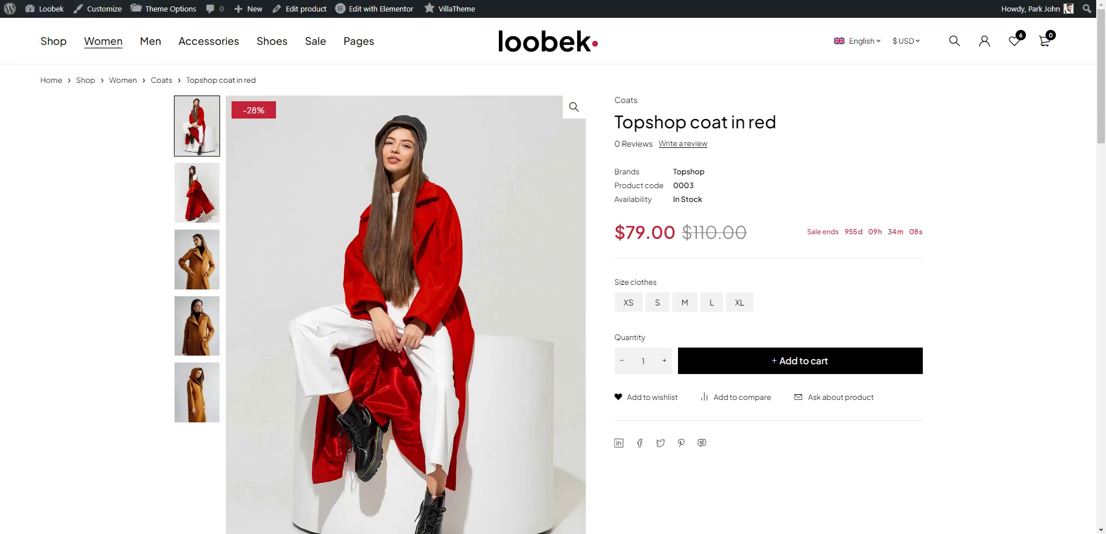
Reload the Topshop coat product page and view the orange coat image through the horizontal thumbnails below the main picture.
right_click(799, 202)
click(822, 231)
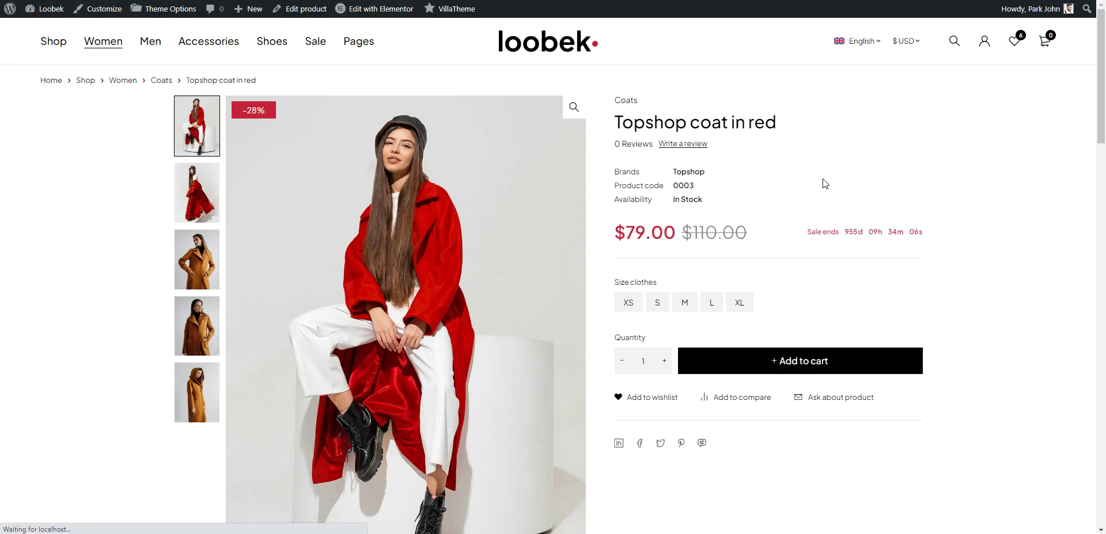
scroll(277, 361, down, 5)
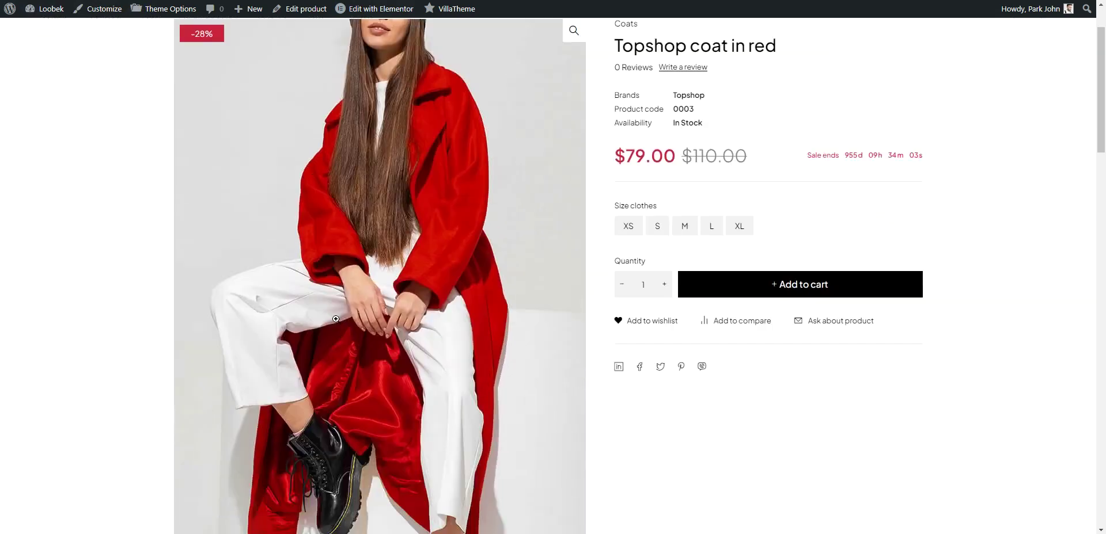
click(279, 361)
scroll(733, 295, up, 5)
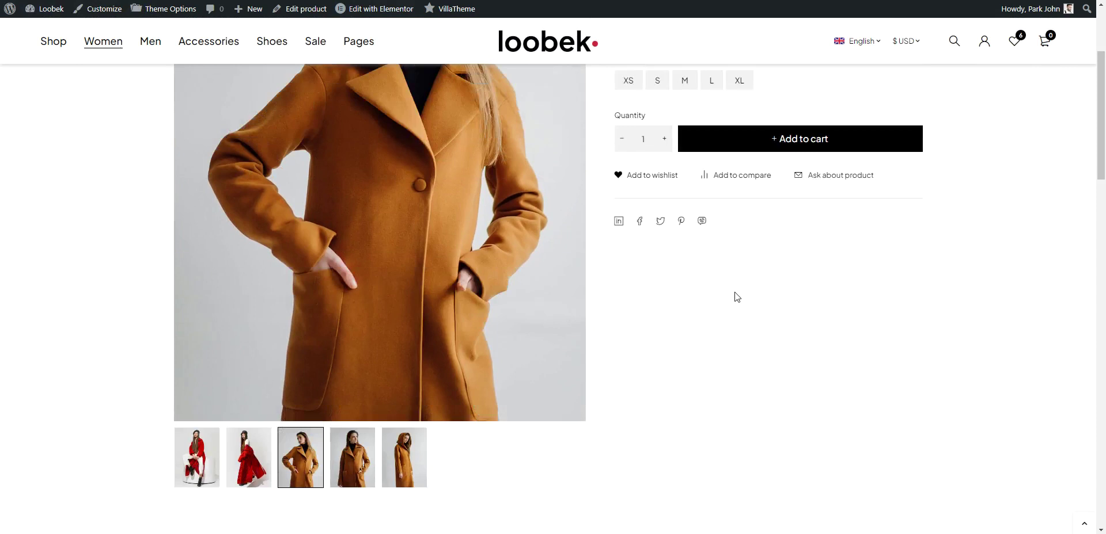
Set the Product Thumbnail - Layout option to Slider 3 Columns and save the theme options.
key(ctrl+Tab)
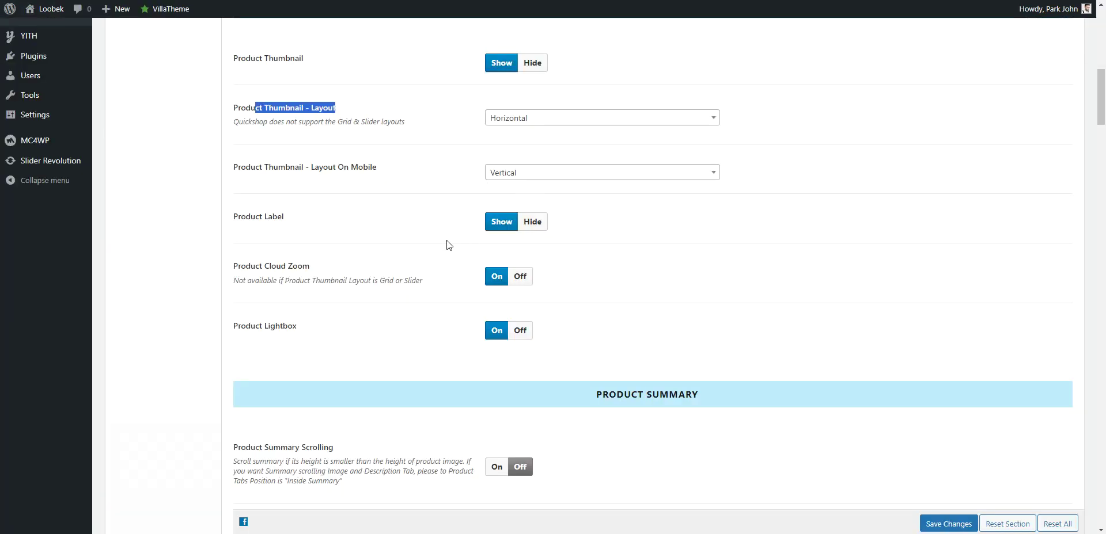
scroll(447, 242, up, 3)
click(520, 65)
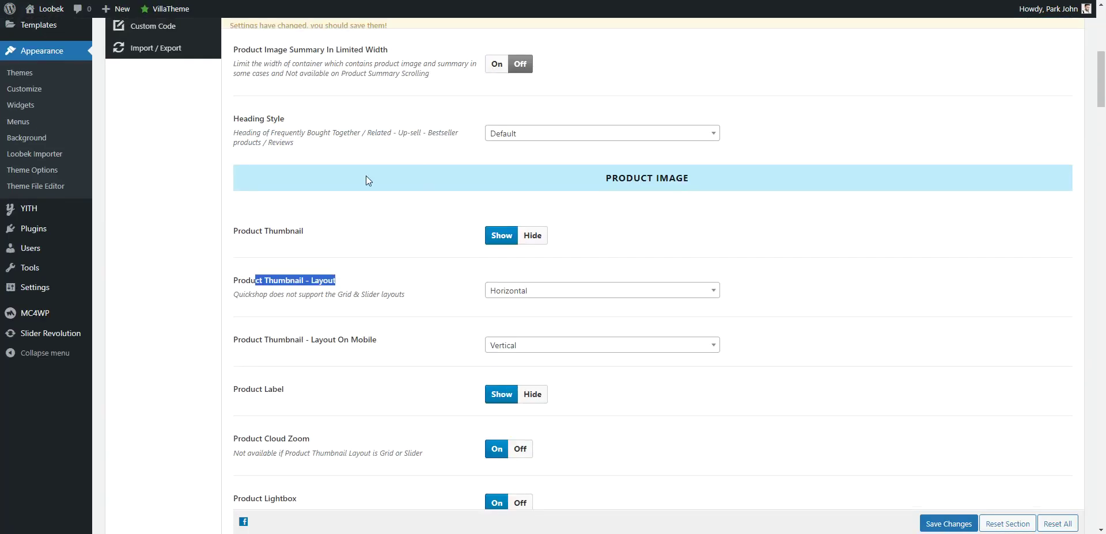
click(540, 288)
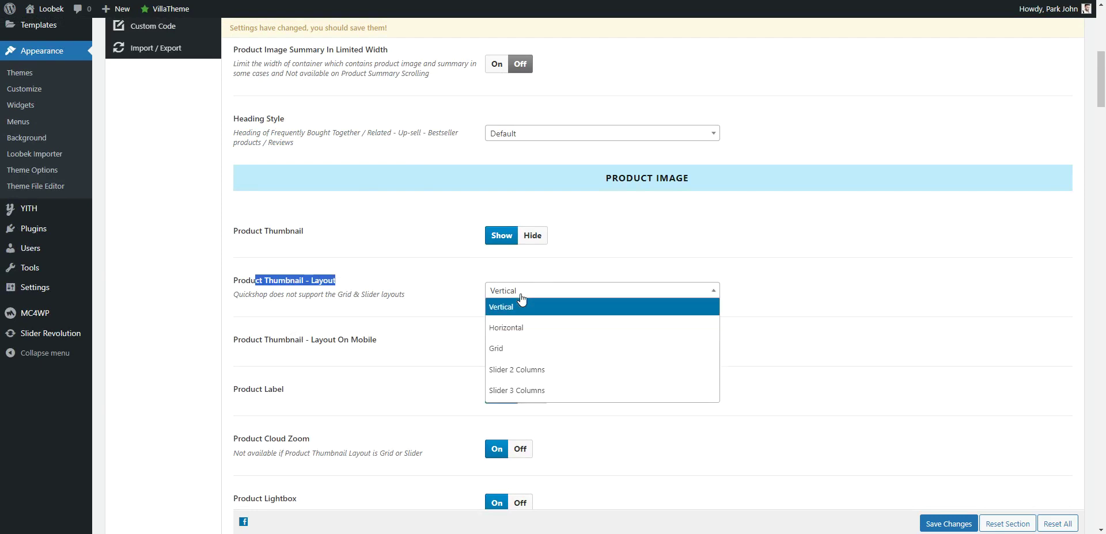
click(517, 389)
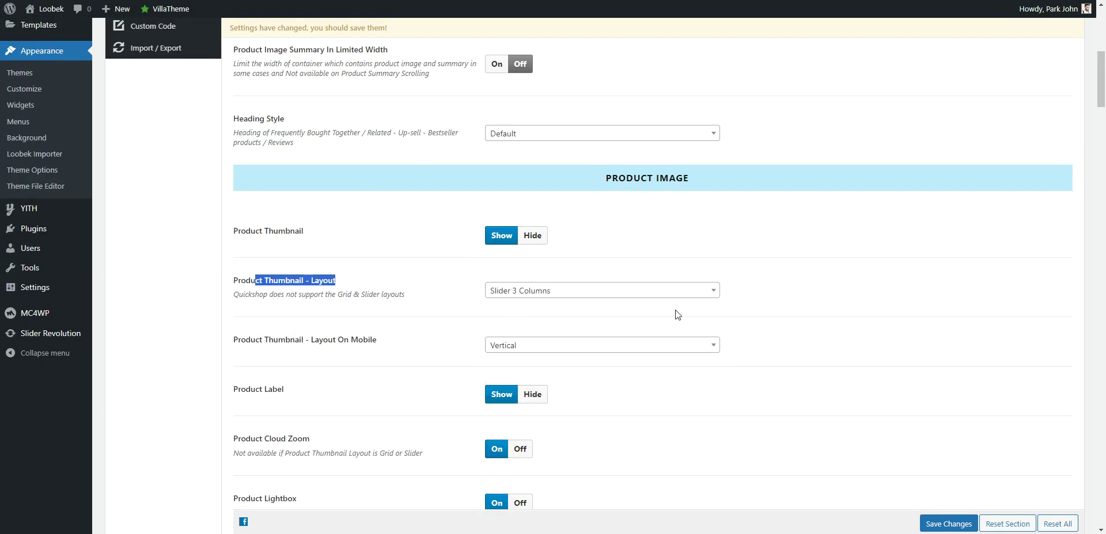
click(949, 523)
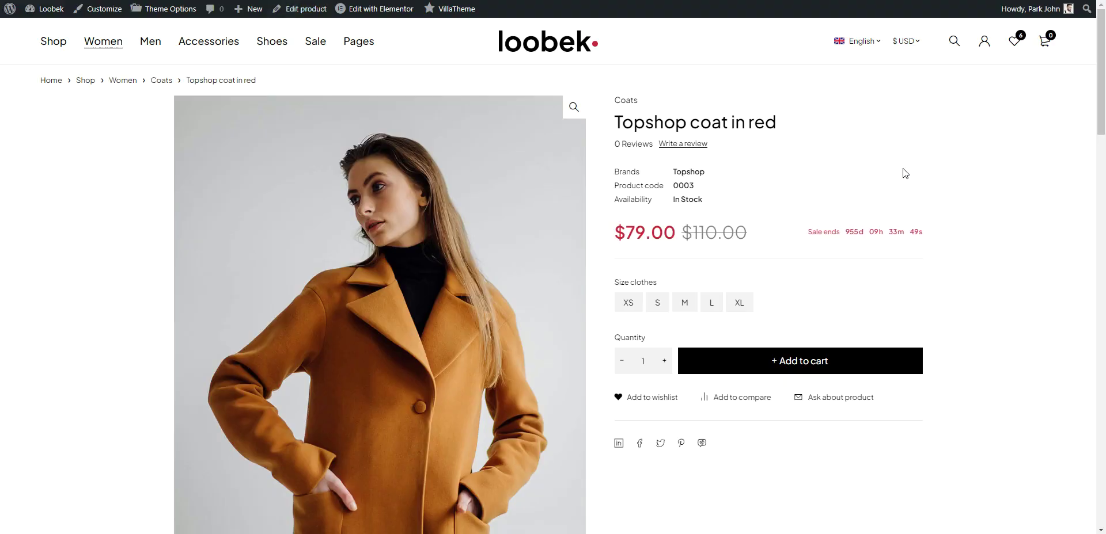
Reload the product page to examine the three-column image slider and advance it through the coat photos.
right_click(905, 173)
click(933, 216)
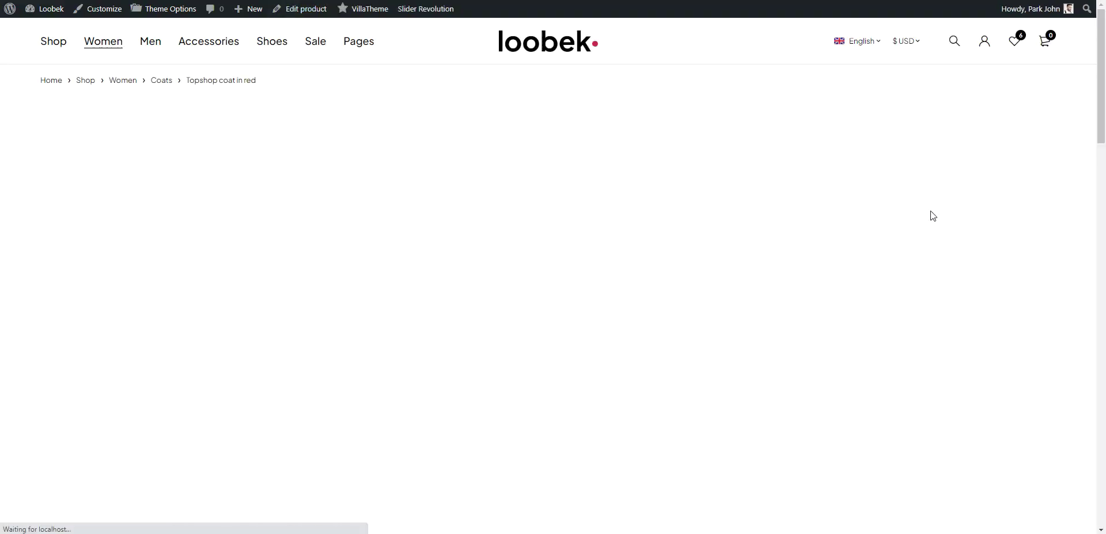
scroll(1098, 291, down, 3)
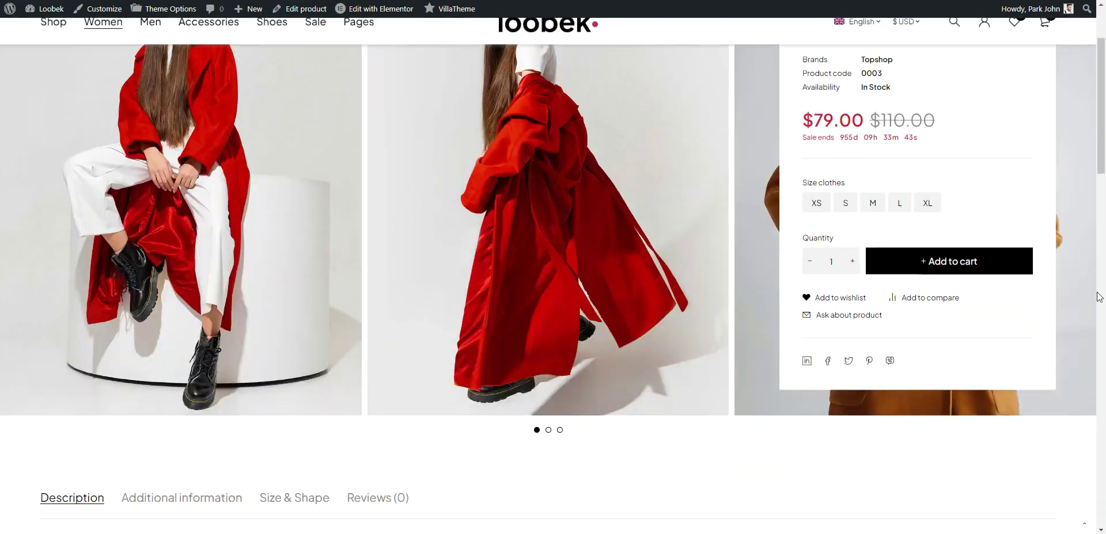
scroll(1098, 297, up, 6)
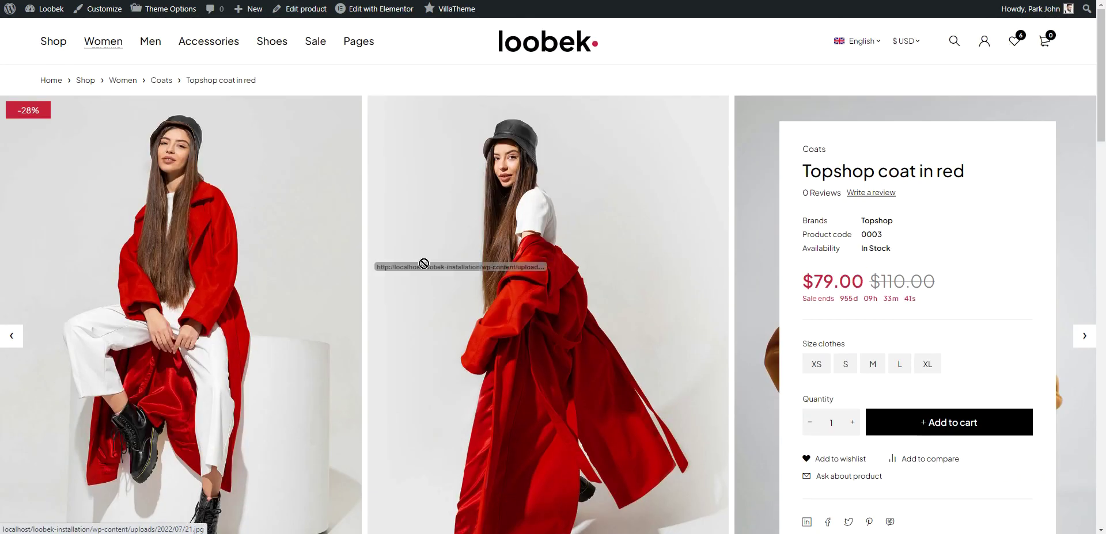
click(1084, 336)
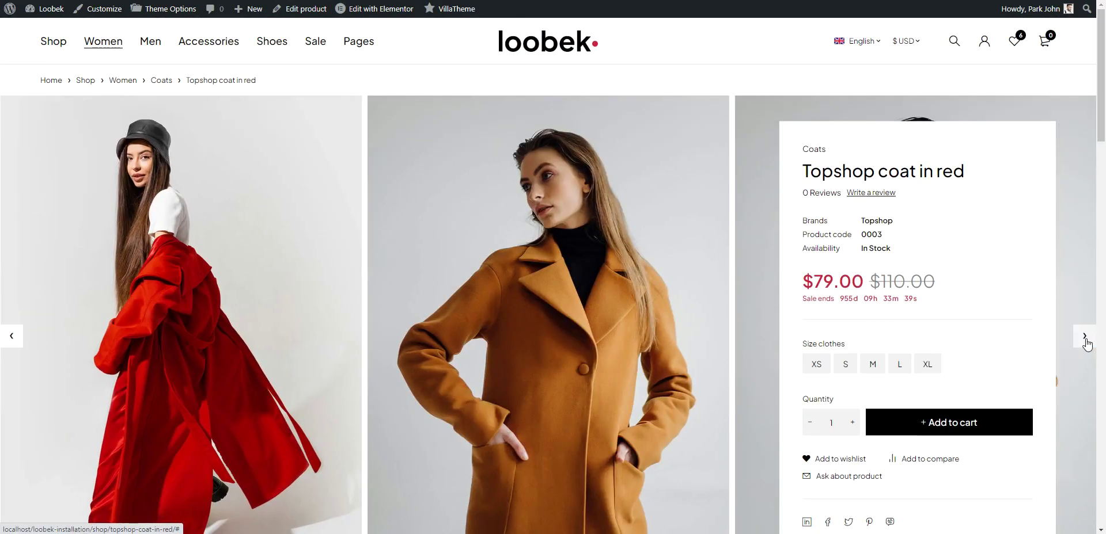
click(1084, 340)
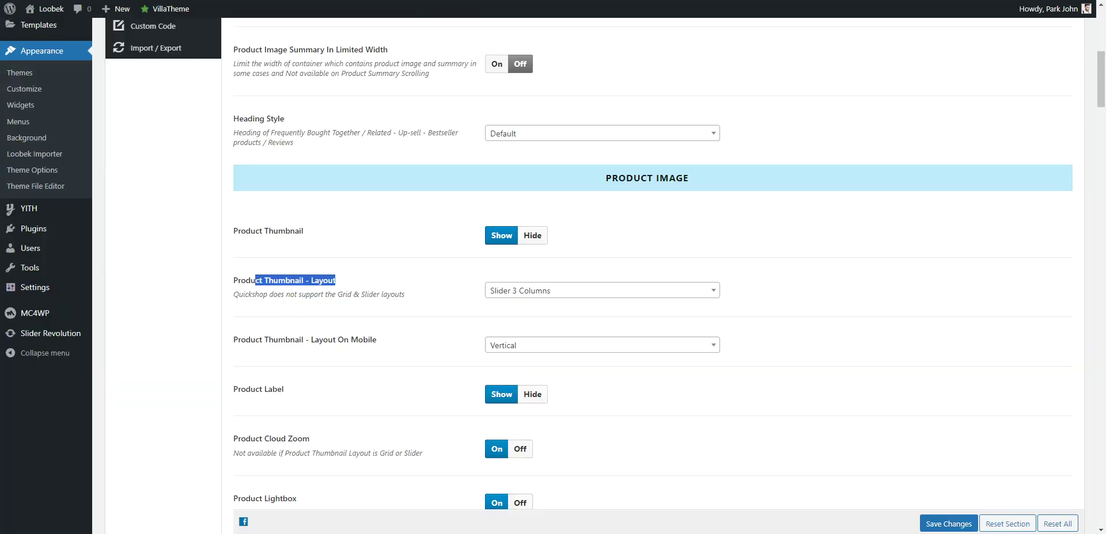
Set the Product Thumbnail - Layout option to Slider 2 Columns and save the theme options.
click(536, 291)
click(512, 372)
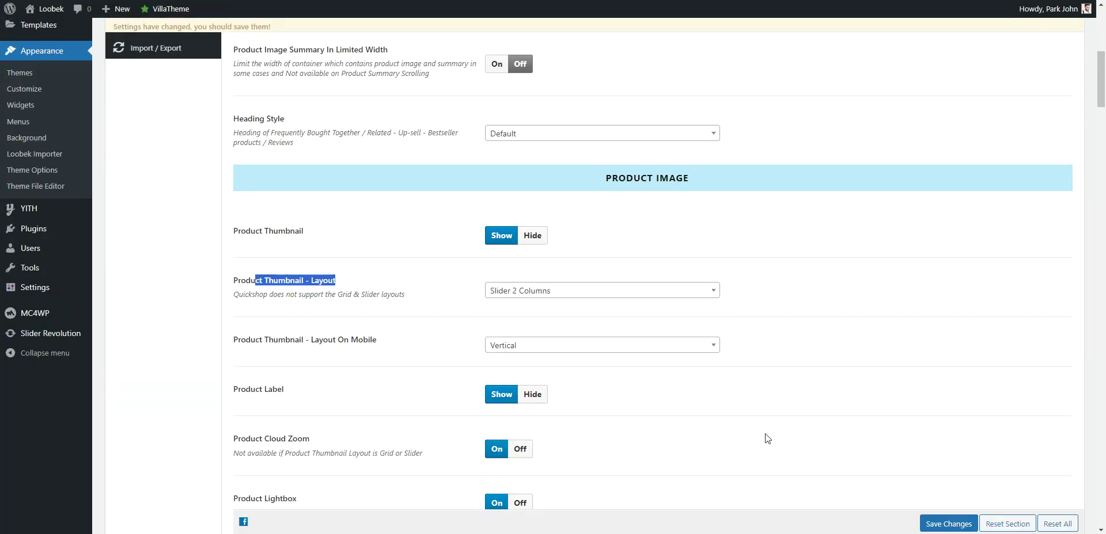
click(965, 524)
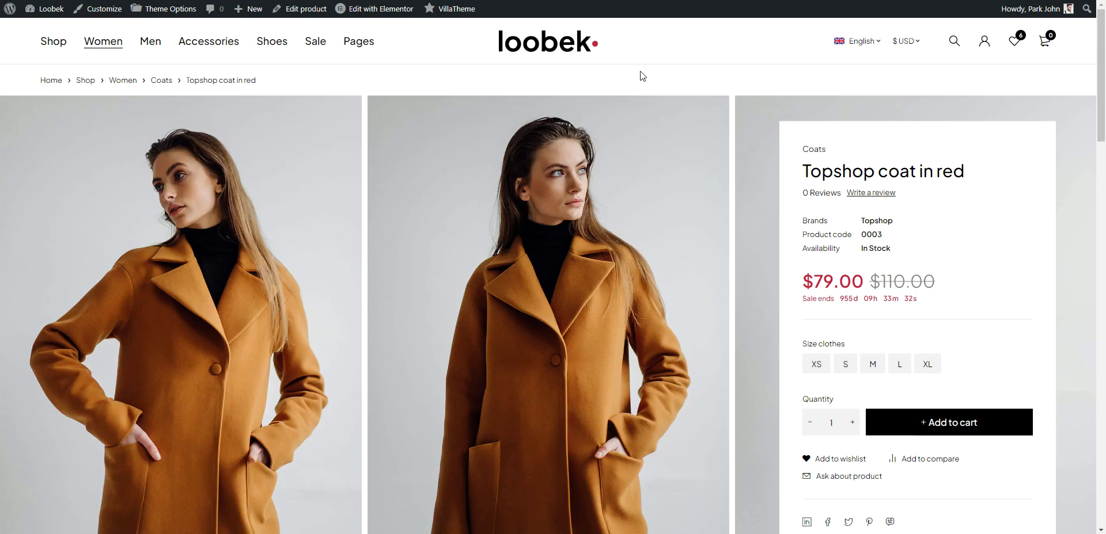
Reload the product page to inspect the two-column slider with its thumbnails and advance to the next image.
right_click(643, 76)
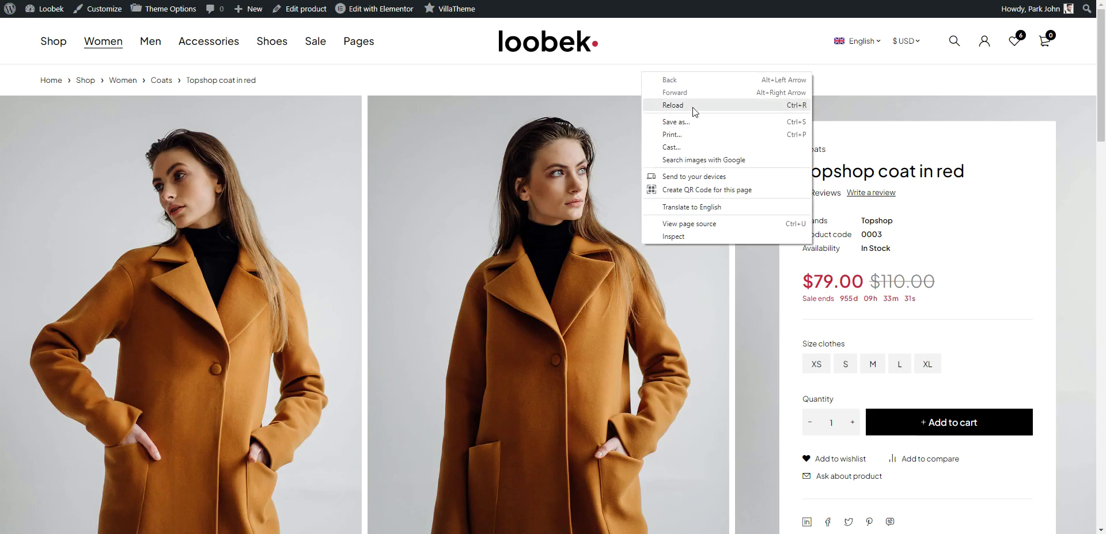
click(696, 112)
scroll(756, 227, down, 3)
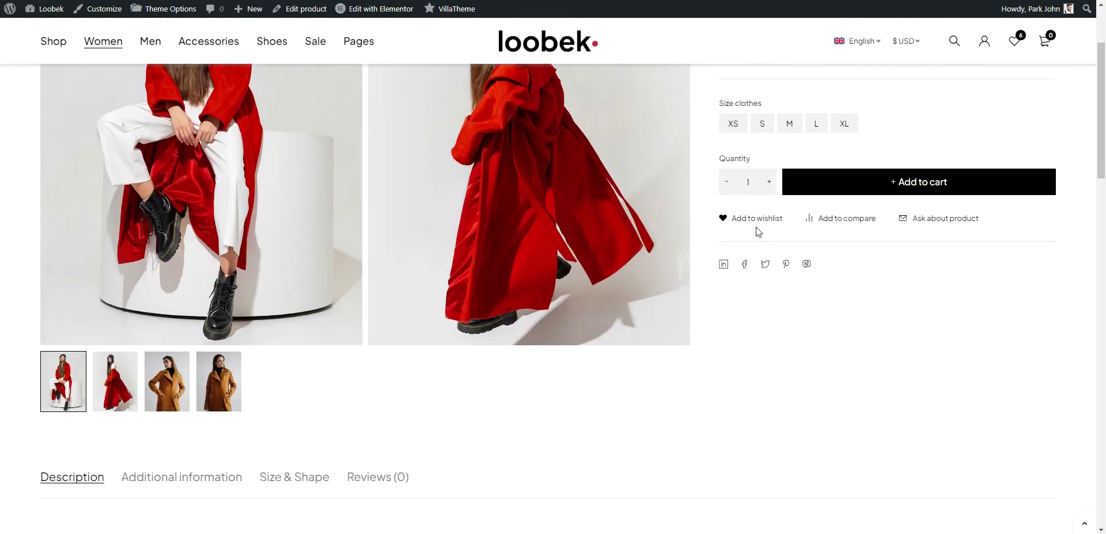
scroll(758, 230, up, 3)
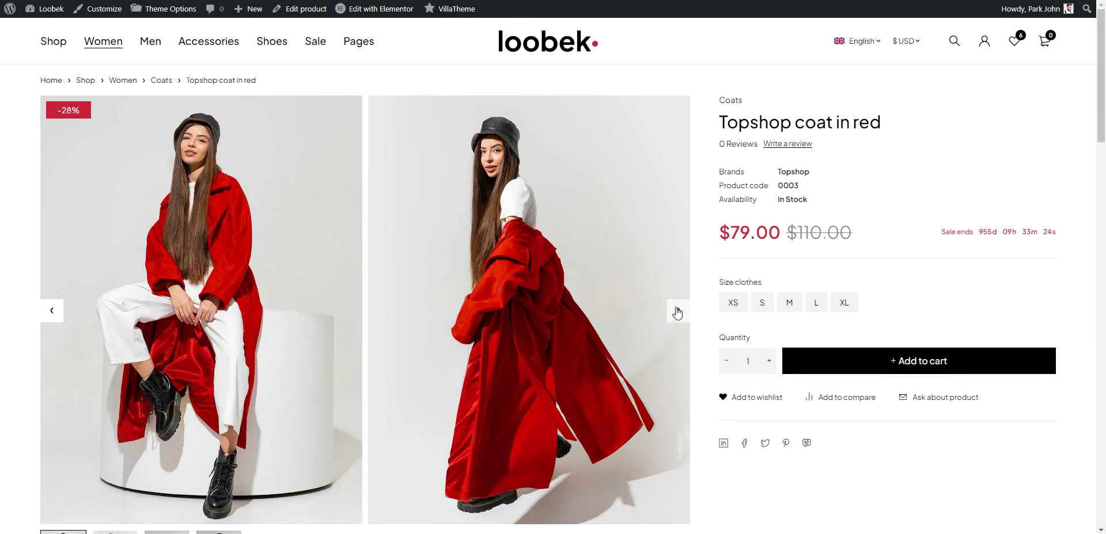
click(678, 311)
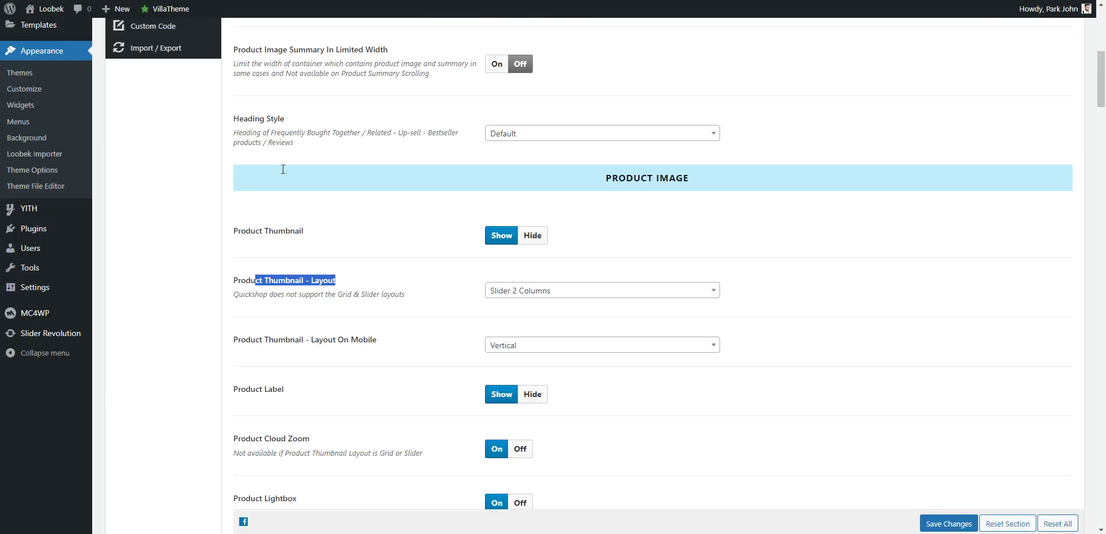
In the Header theme options, choose the third breadcrumb layout with the blurred background image and save the changes.
scroll(144, 276, up, 6)
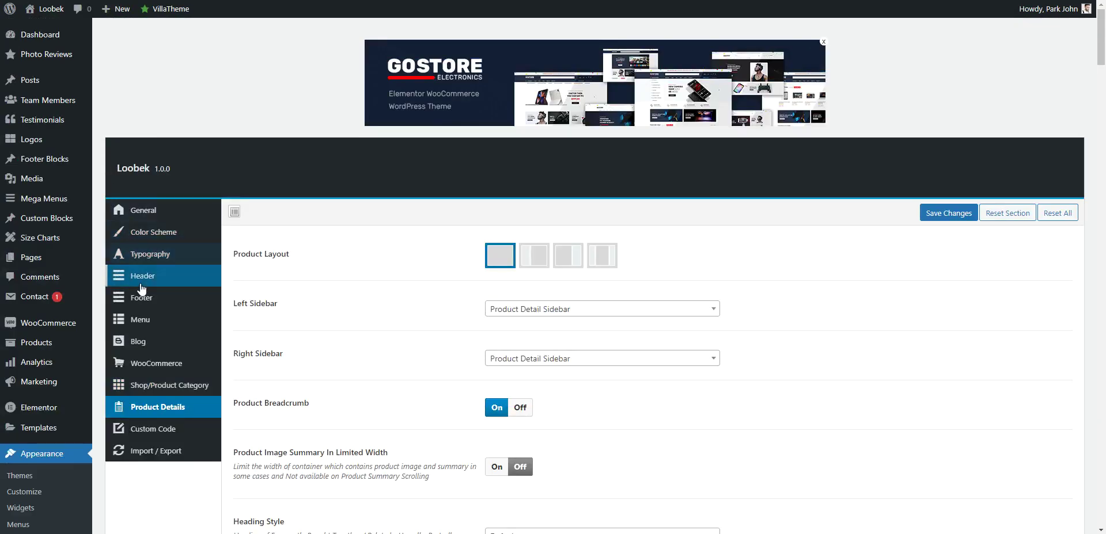
click(141, 285)
scroll(1083, 379, down, 20)
scroll(452, 340, down, 20)
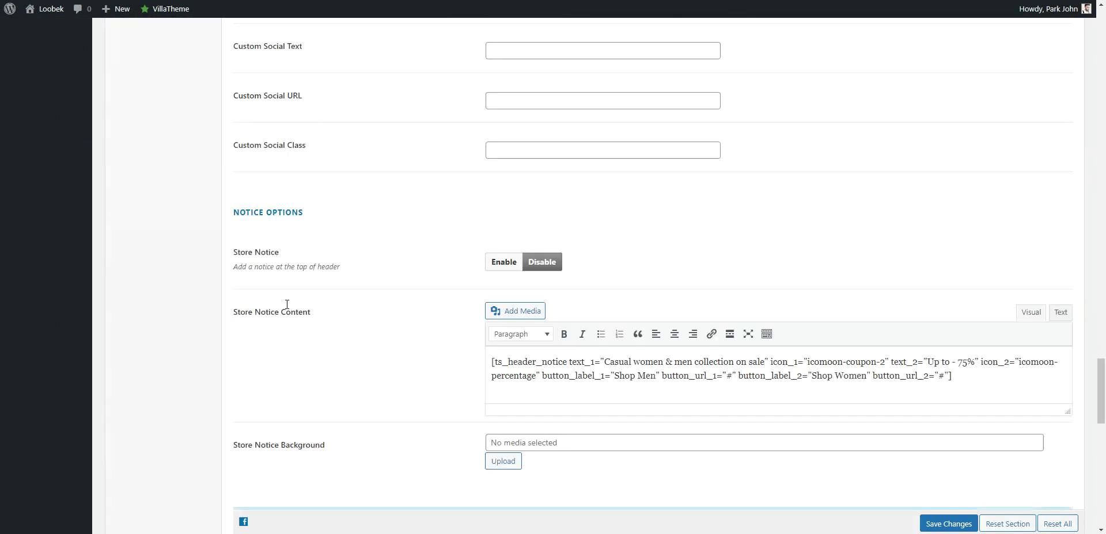
scroll(288, 305, down, 6)
scroll(387, 314, down, 4)
click(632, 262)
click(949, 524)
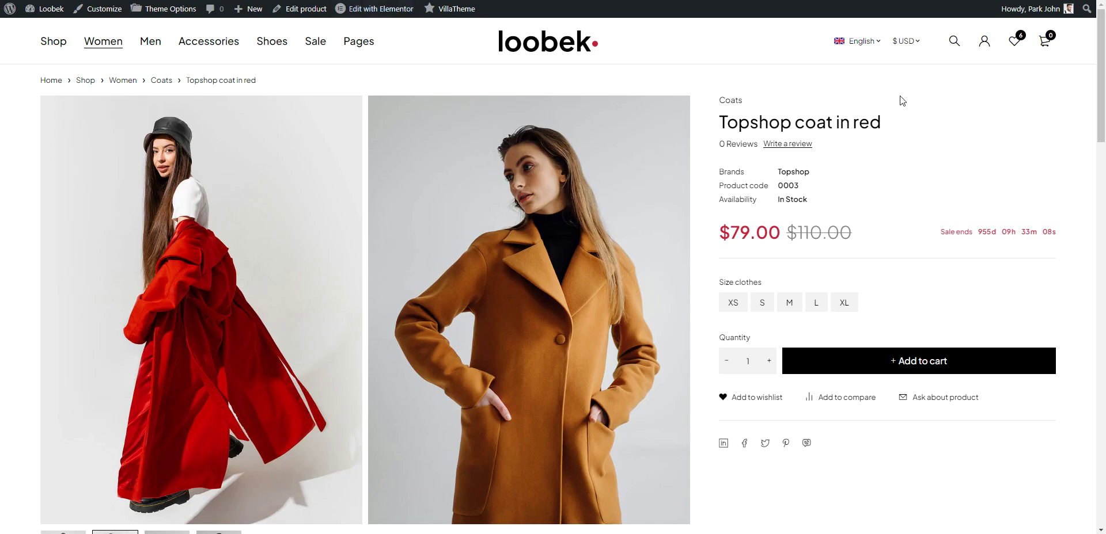
Reload the product page and check how the breadcrumb background image sits behind the header and product summary.
right_click(902, 100)
click(929, 130)
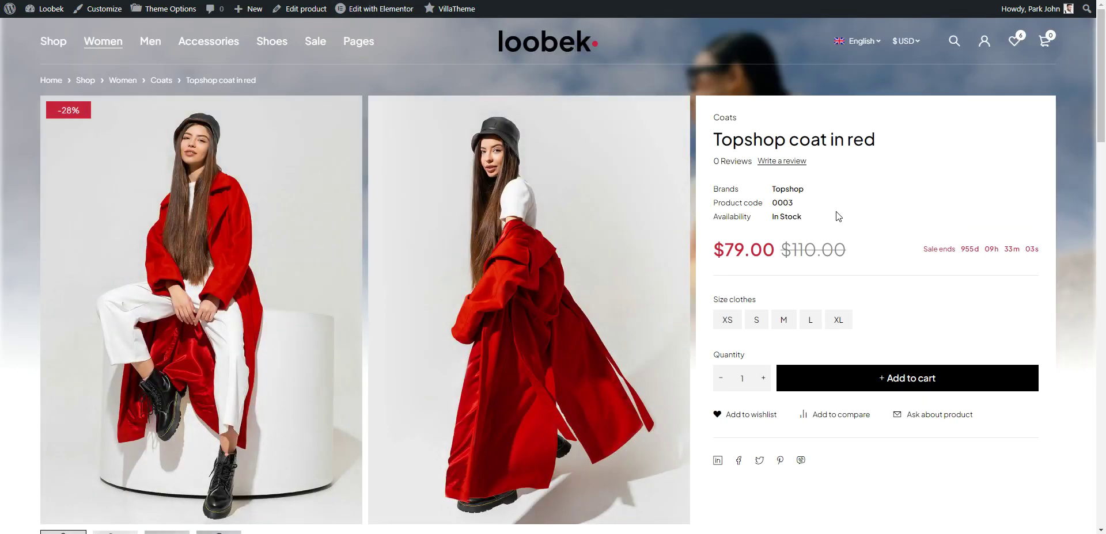
scroll(845, 295, down, 5)
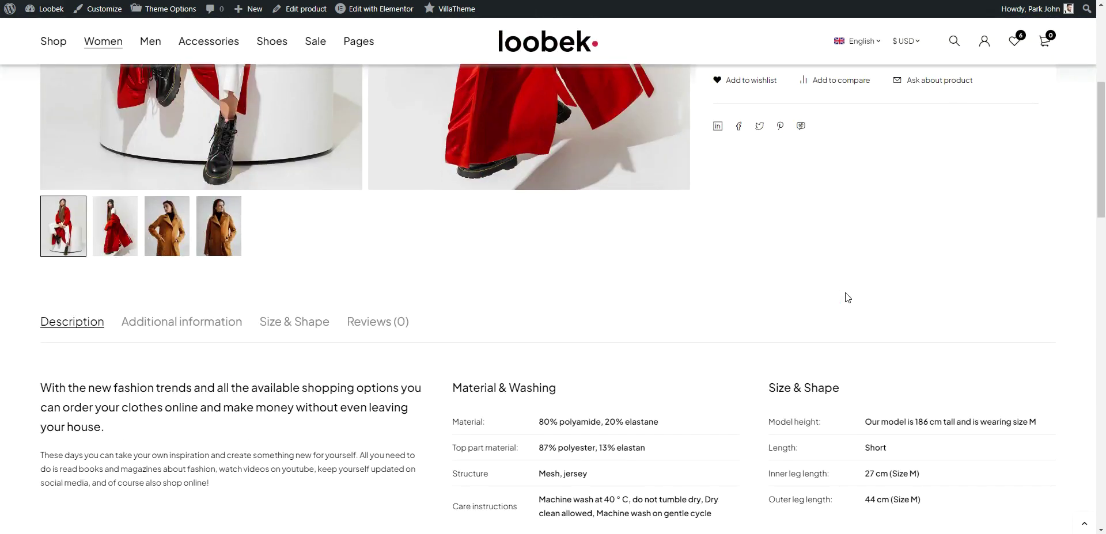
scroll(846, 295, up, 5)
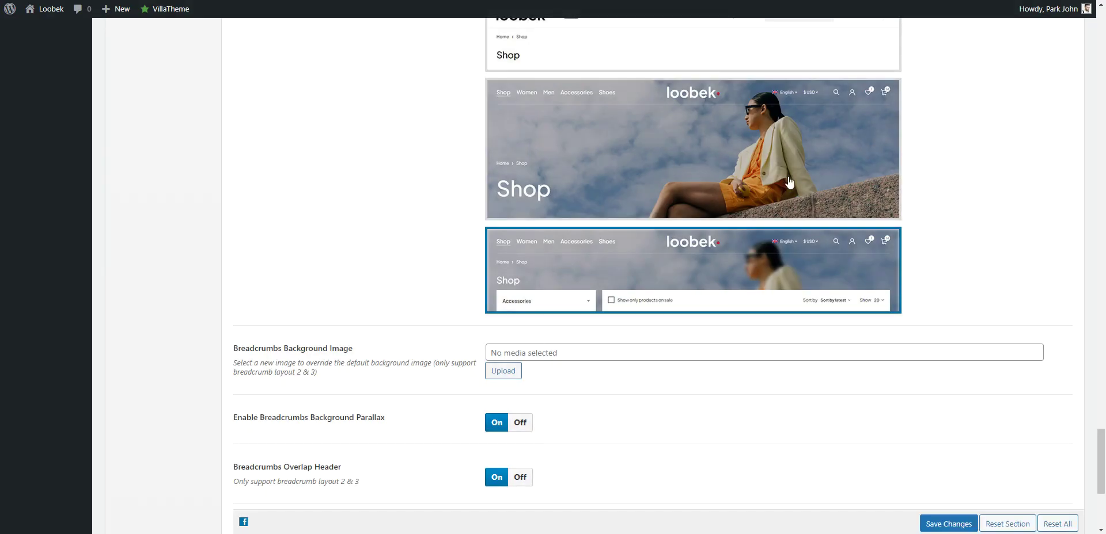
Choose the first, plain white breadcrumb layout in the Header options and save the changes.
scroll(691, 225, up, 3)
click(764, 227)
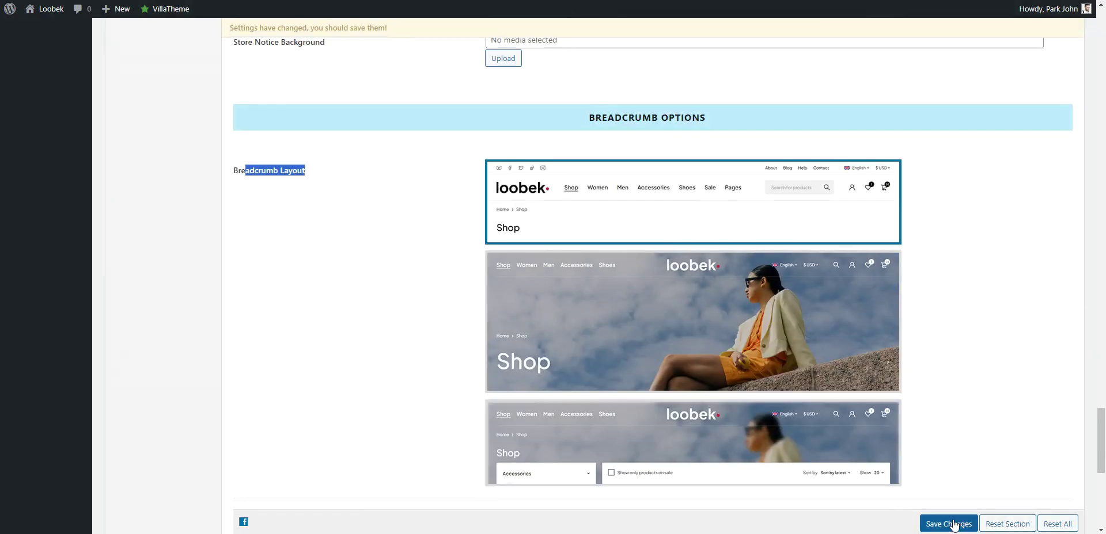
click(948, 524)
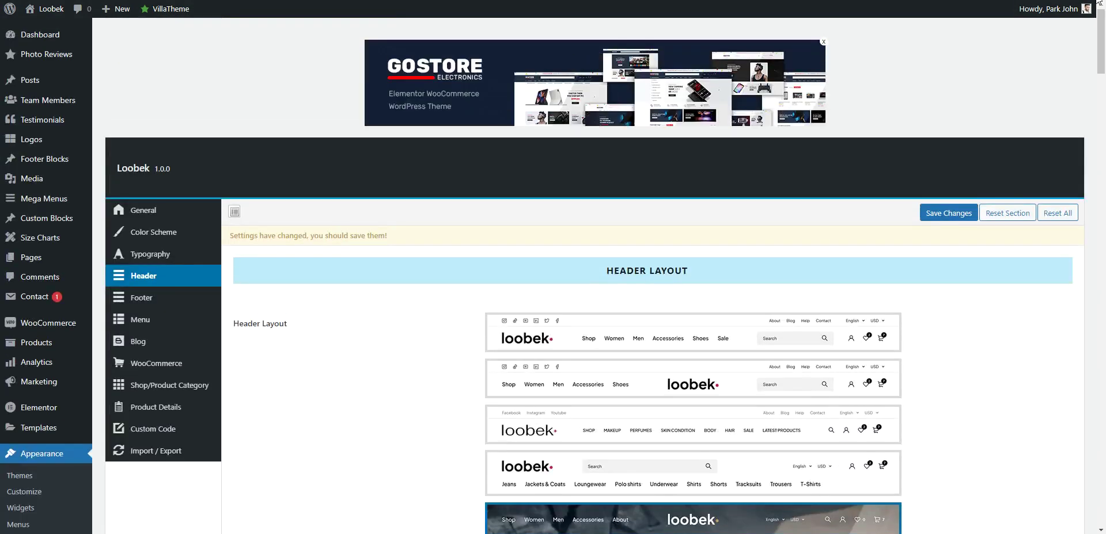
In the Product Details theme options, set Product Thumbnail - Layout to Grid and save the changes.
click(155, 407)
scroll(826, 306, down, 10)
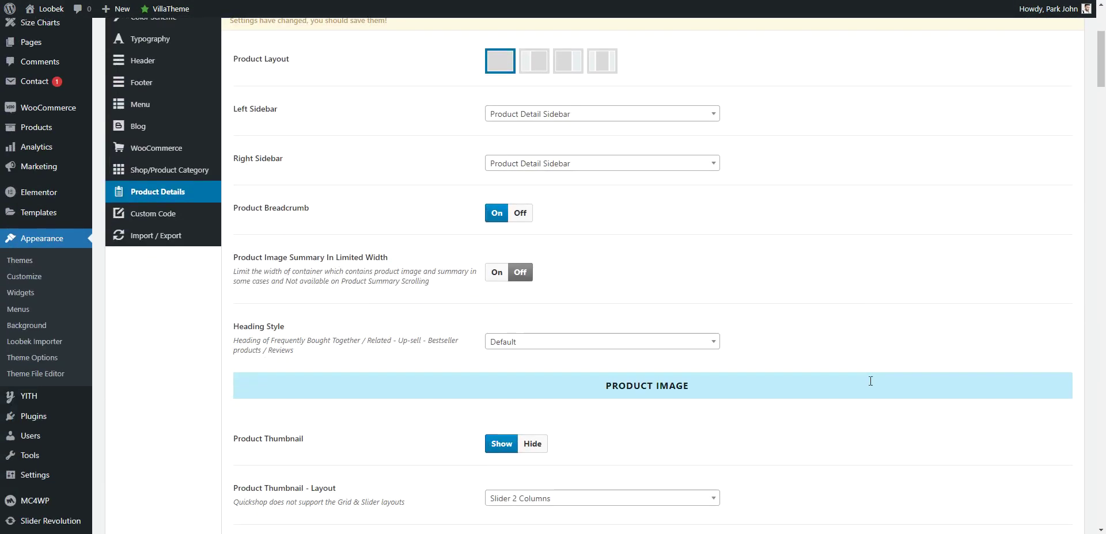
scroll(701, 306, up, 2)
click(541, 118)
click(518, 173)
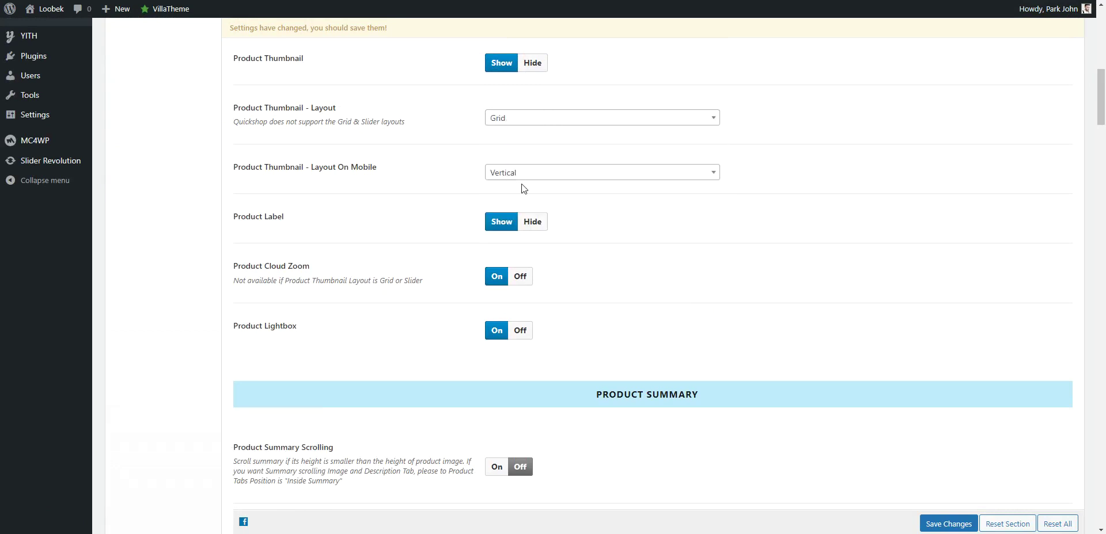
click(957, 525)
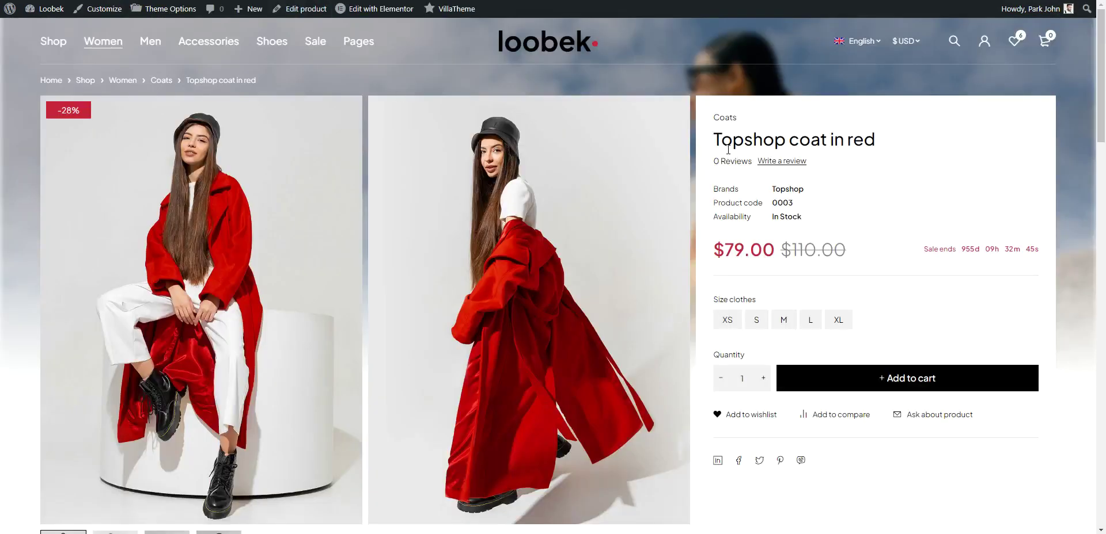
Reload the product page and look over the grid arrangement of the product images.
right_click(729, 144)
click(759, 175)
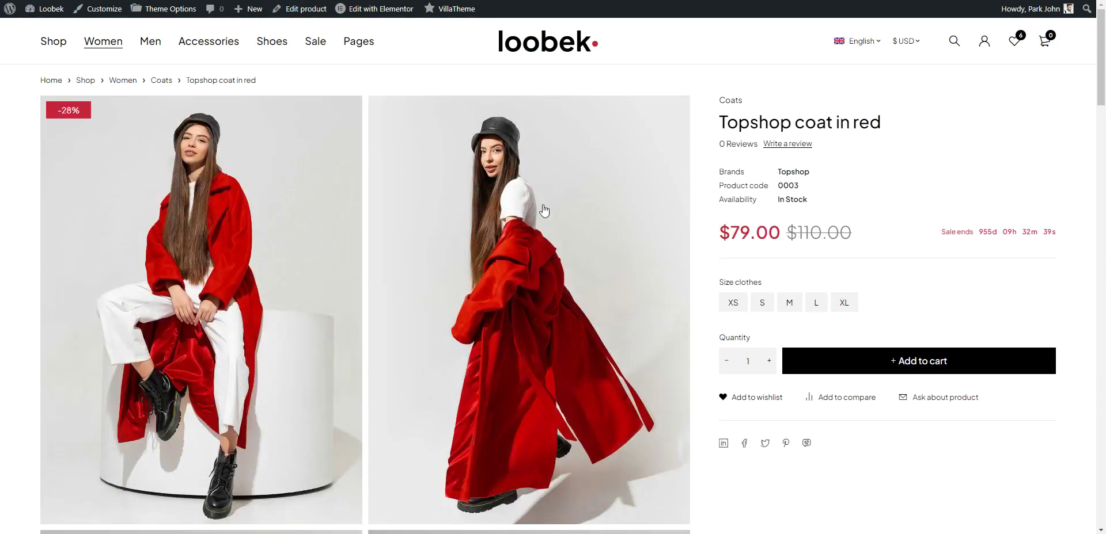
scroll(544, 211, down, 10)
scroll(570, 261, up, 6)
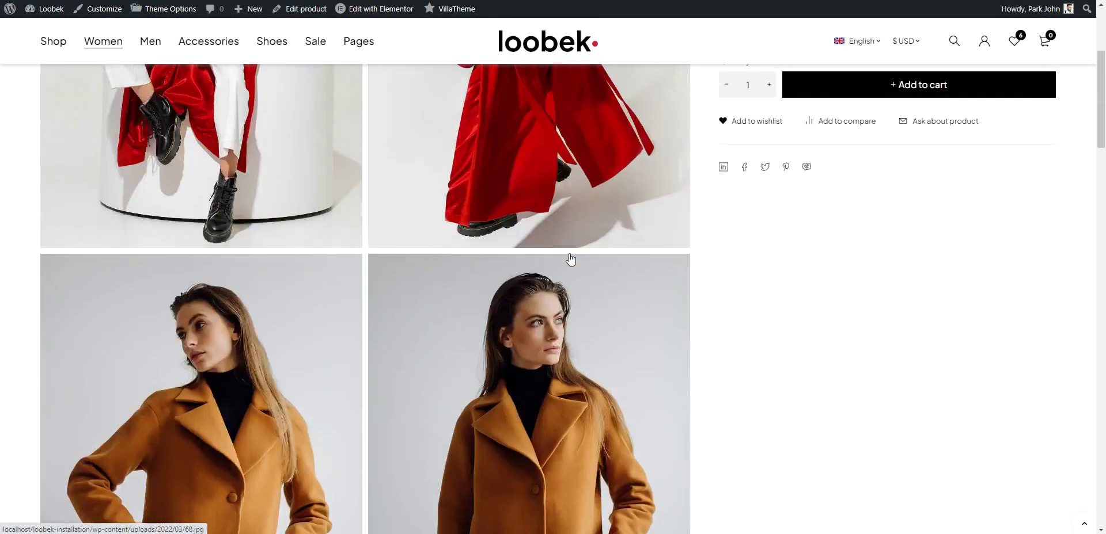
Turn on Product Summary Scrolling in the Product Summary theme options and save the changes.
scroll(571, 260, up, 5)
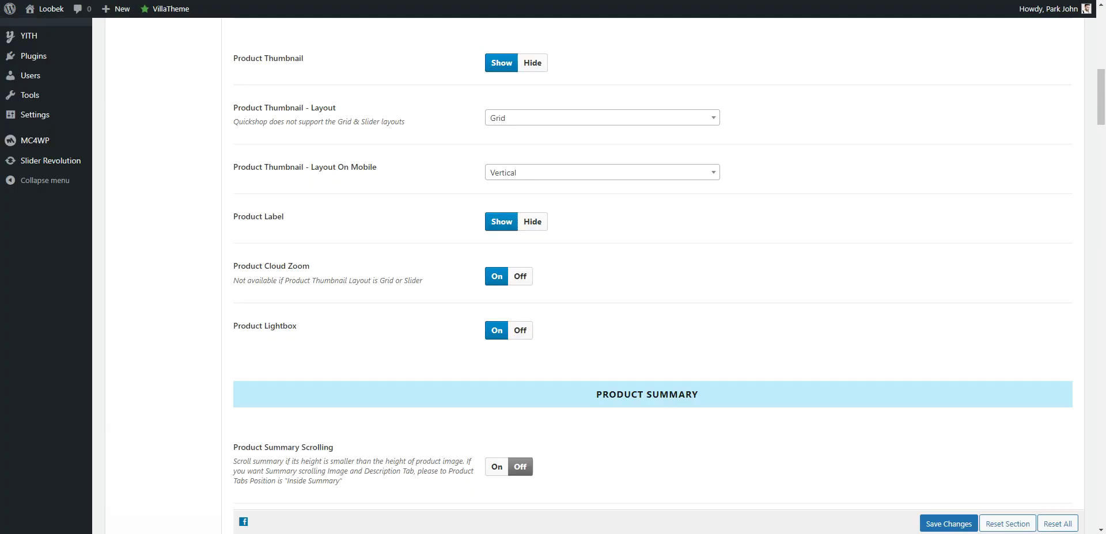
scroll(777, 261, down, 4)
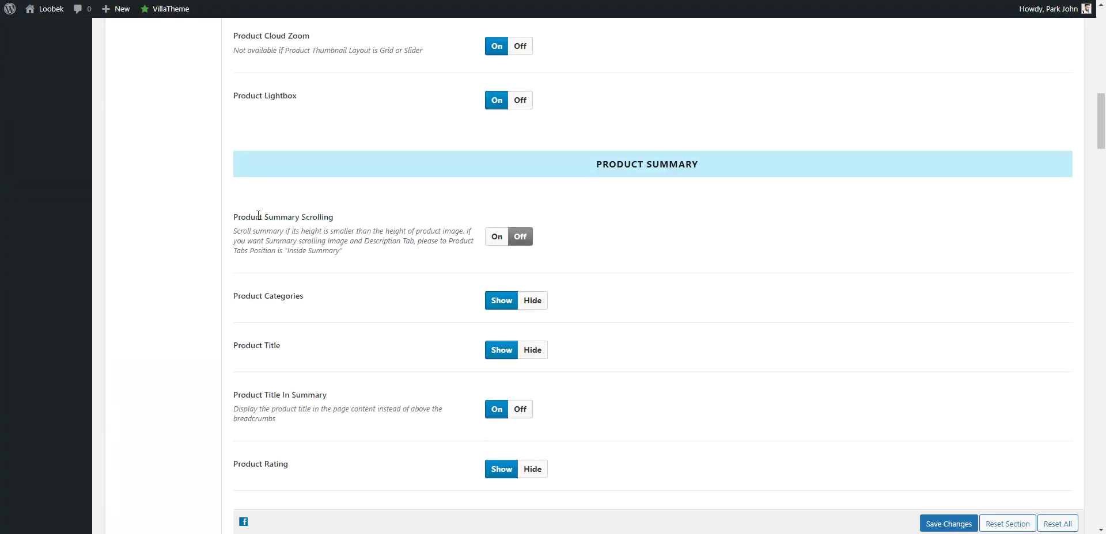
drag(258, 215, 401, 218)
click(495, 237)
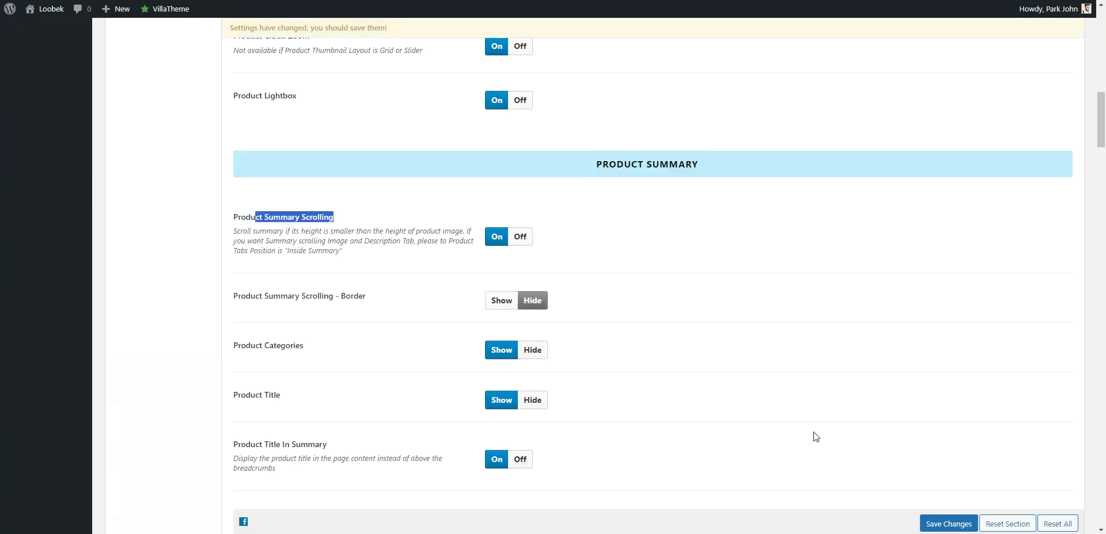
scroll(815, 437, down, 1)
click(949, 525)
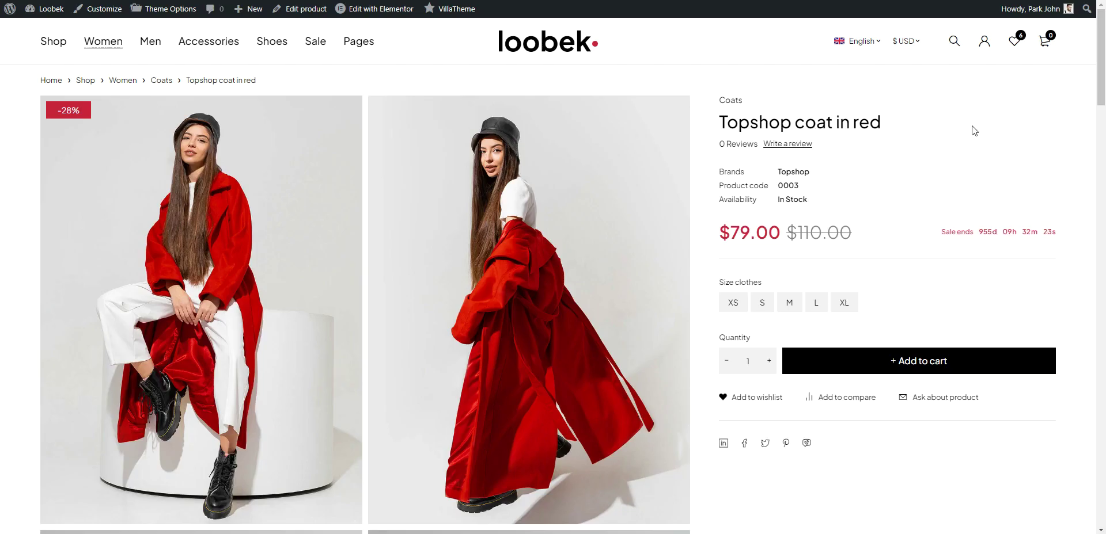
Reload the product page and check how the product summary scrolls alongside the image grid.
right_click(972, 131)
click(994, 168)
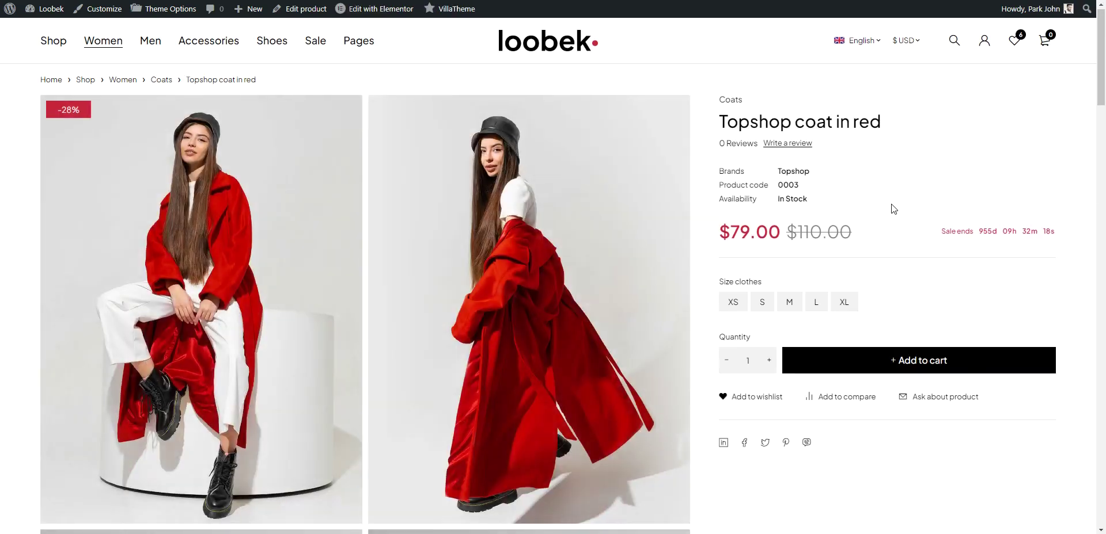
scroll(891, 206, down, 15)
scroll(895, 218, up, 15)
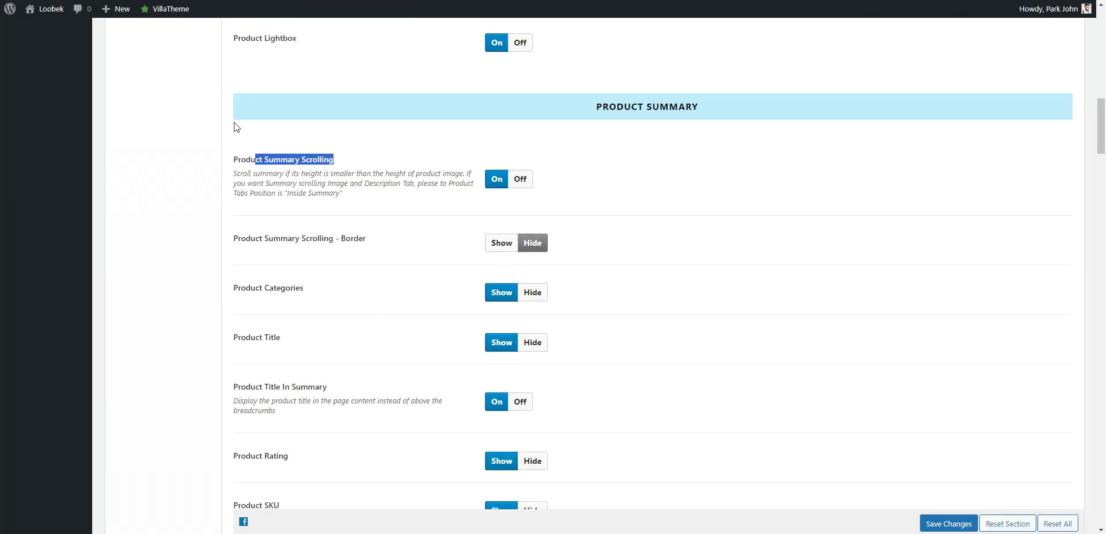
Set Product Summary Scrolling - Border to Show and save the changes.
drag(268, 238, 367, 238)
click(450, 242)
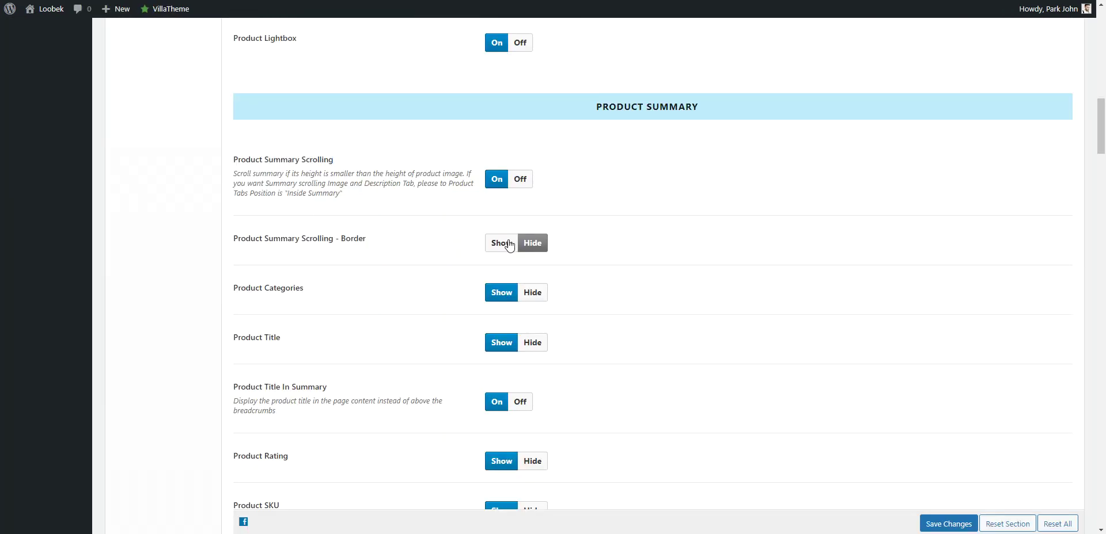
click(509, 246)
click(955, 524)
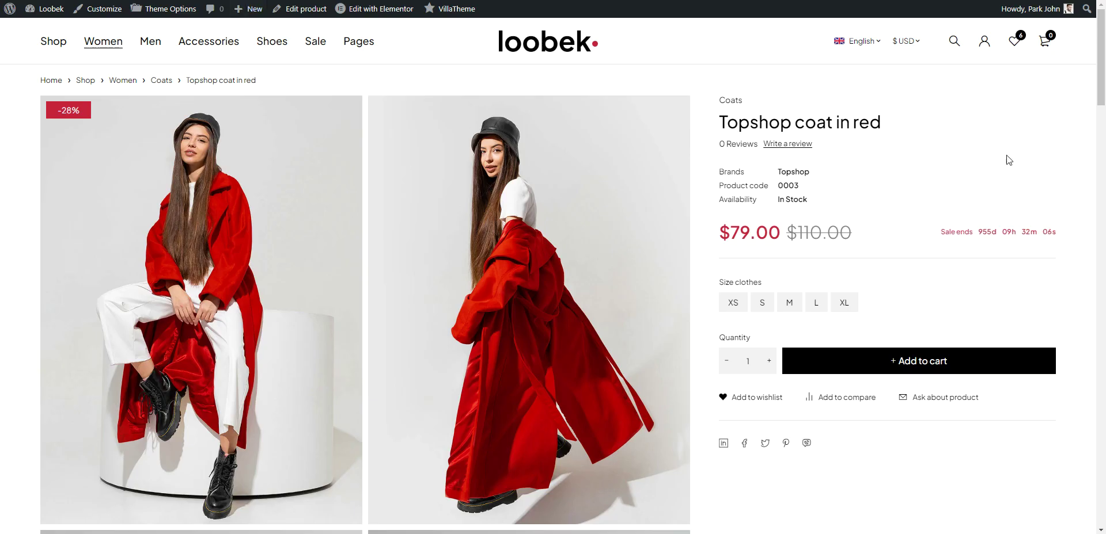
Reload the product page and check the border between the image grid and the scrolling product summary.
right_click(926, 136)
click(956, 167)
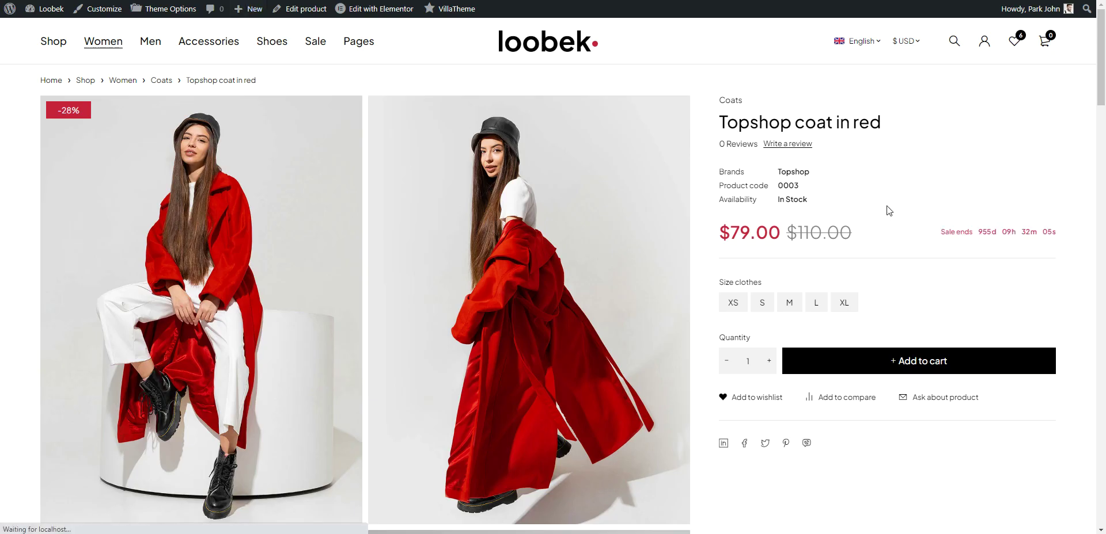
scroll(889, 211, down, 12)
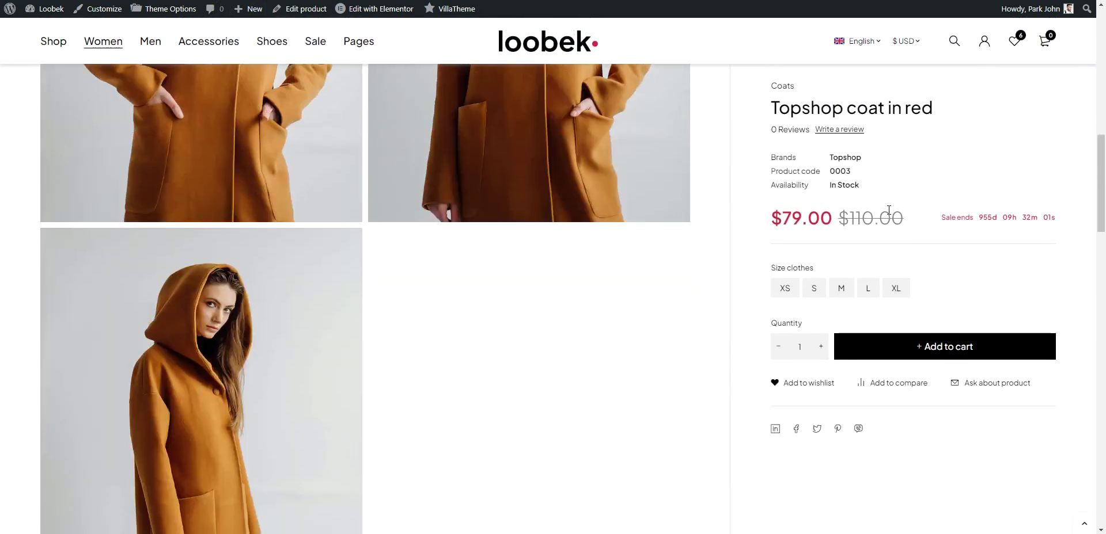
scroll(889, 211, down, 4)
scroll(887, 210, up, 15)
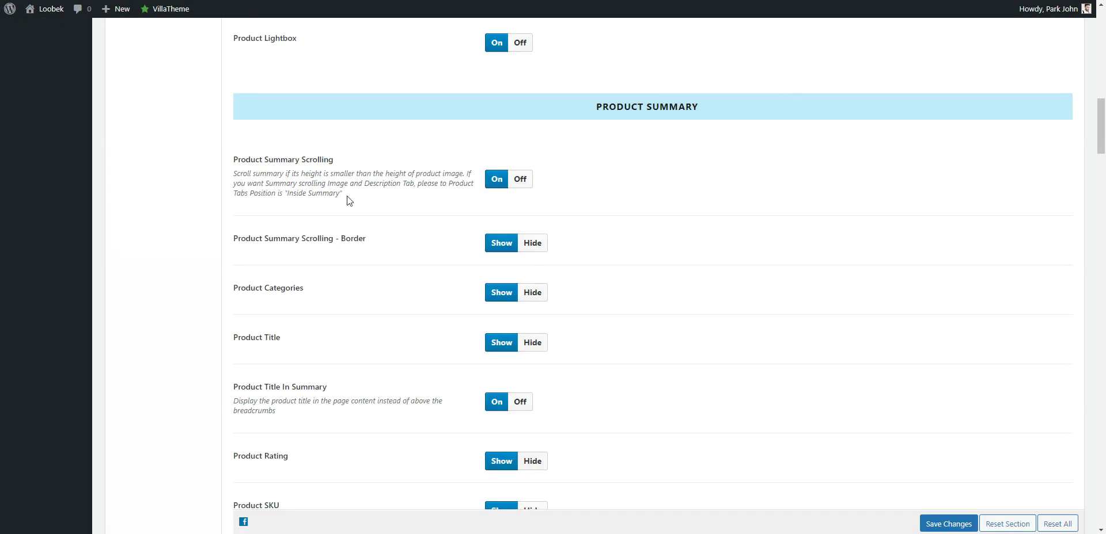
Set Product Summary Scrolling - Border back to Hide in the theme options.
scroll(293, 238, down, 2)
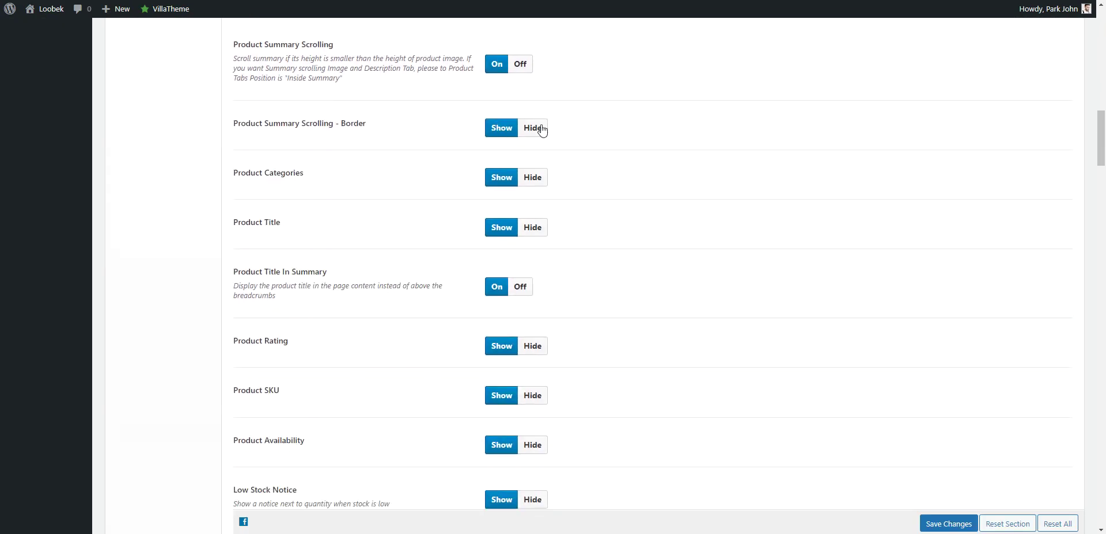
click(541, 130)
Choose the custom block Feature - Product Detail in Summary as Bottom Summary Content and save the changes.
scroll(257, 230, down, 3)
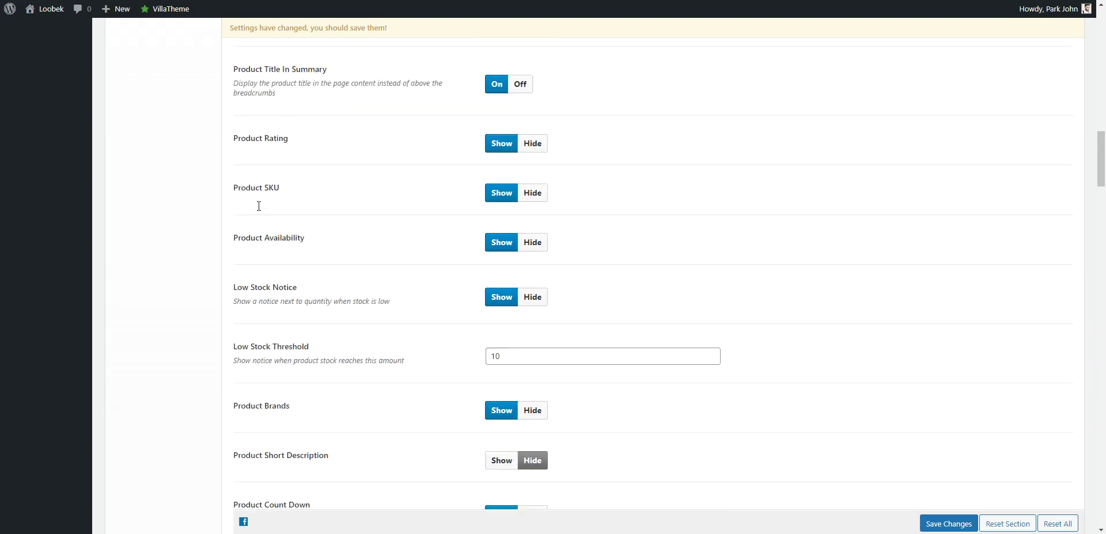
scroll(258, 206, down, 4)
scroll(258, 211, down, 6)
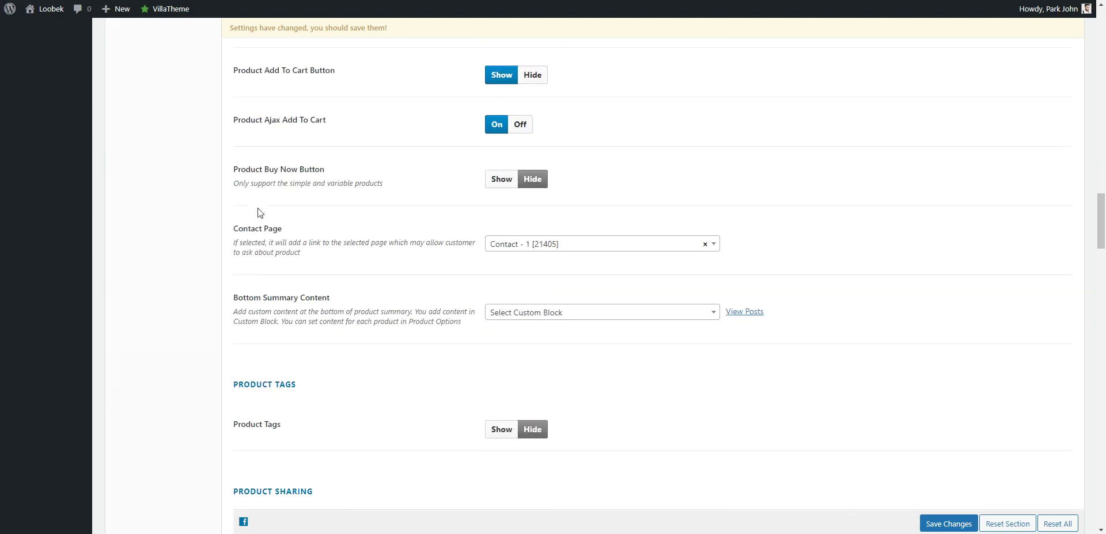
scroll(283, 216, up, 1)
scroll(258, 288, down, 1)
drag(247, 298, 356, 303)
click(555, 316)
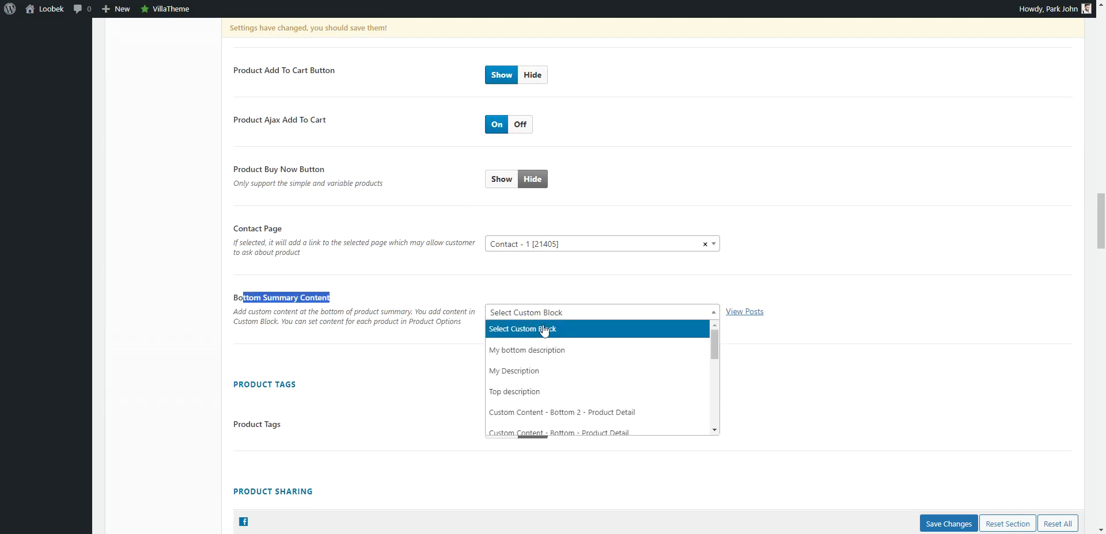
scroll(563, 408, down, 3)
scroll(562, 406, down, 2)
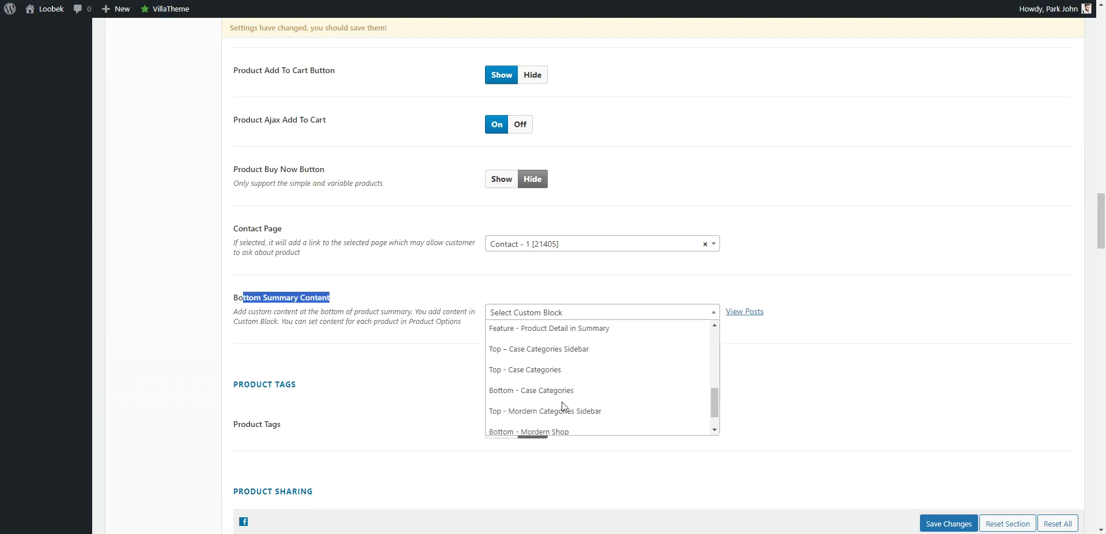
scroll(576, 408, up, 1)
scroll(586, 410, down, 5)
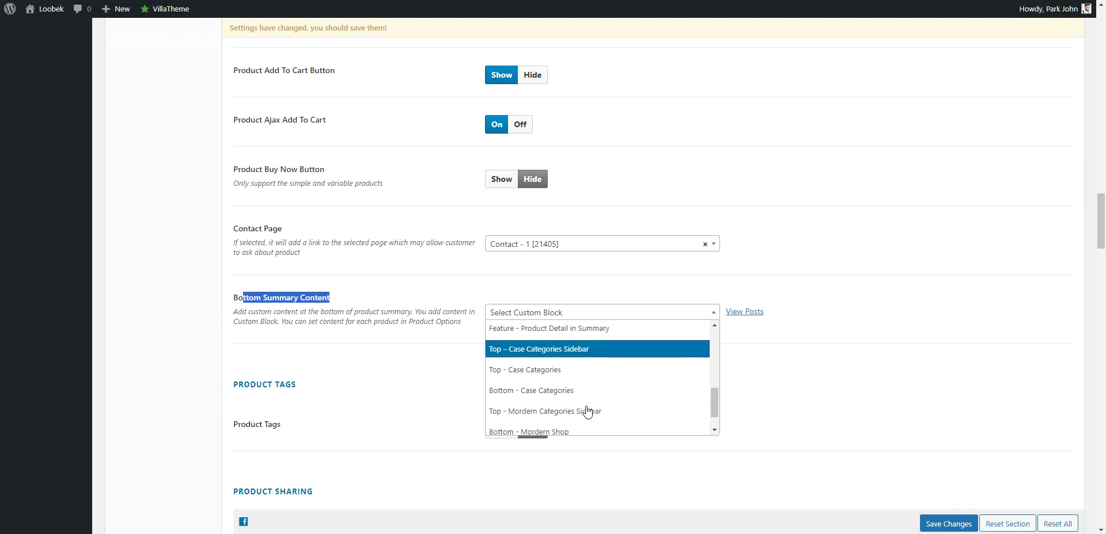
scroll(563, 274, up, 3)
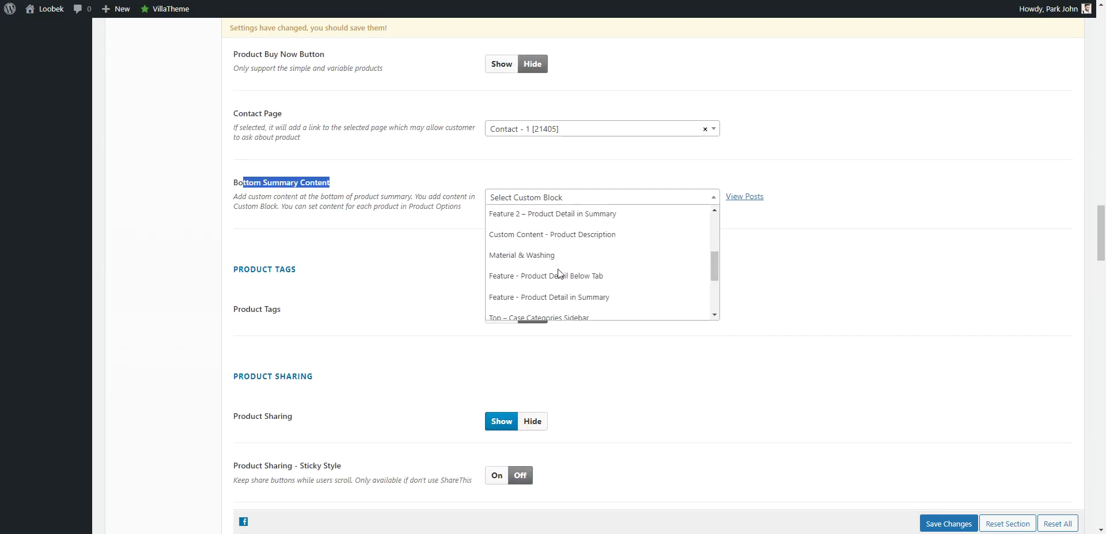
scroll(557, 279, down, 1)
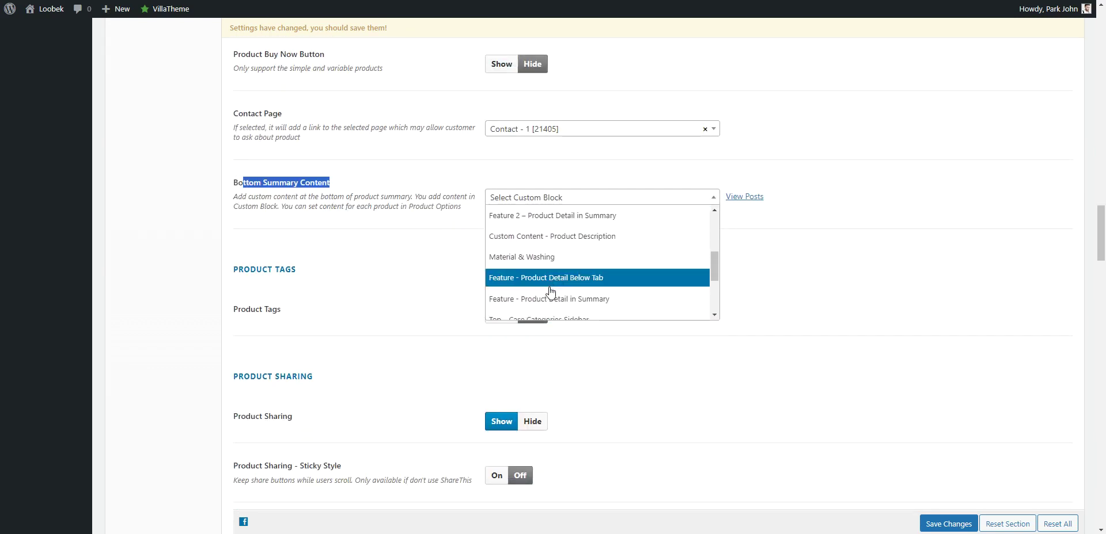
click(563, 301)
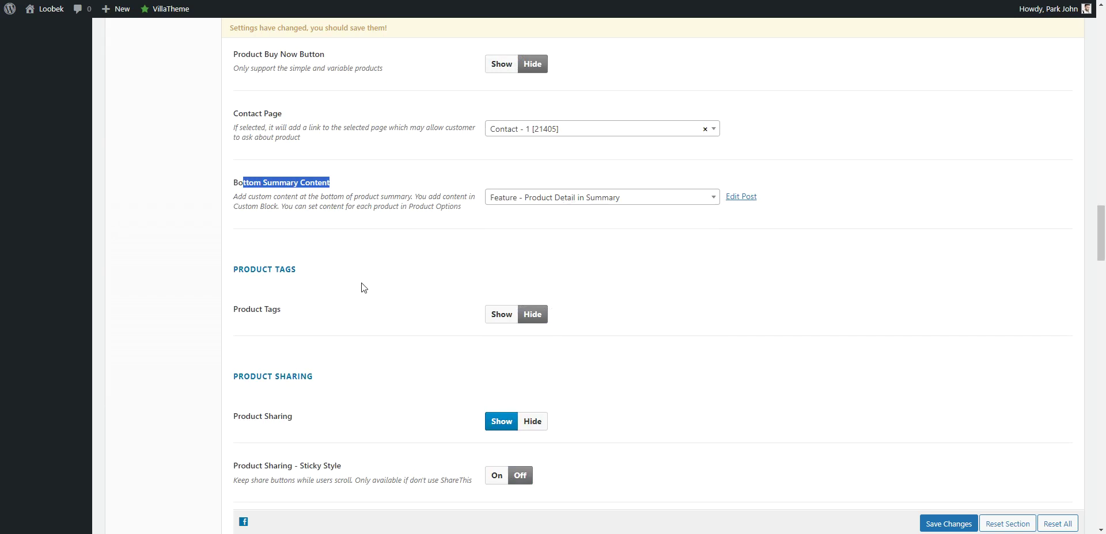
scroll(361, 288, down, 1)
click(949, 522)
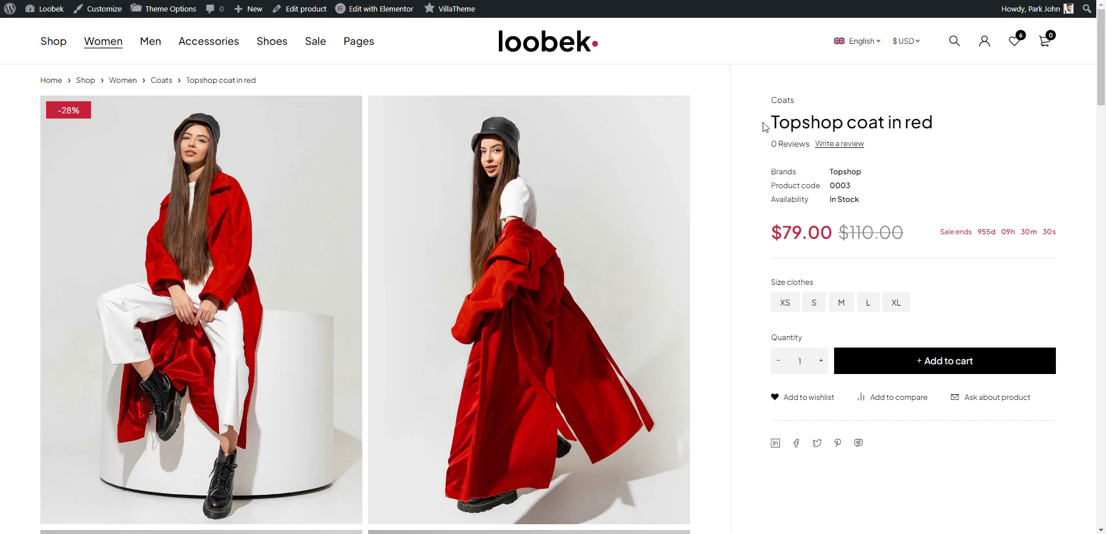
Reload the product page until the new settings apply and check the custom content at the bottom of the product summary.
right_click(765, 125)
click(779, 155)
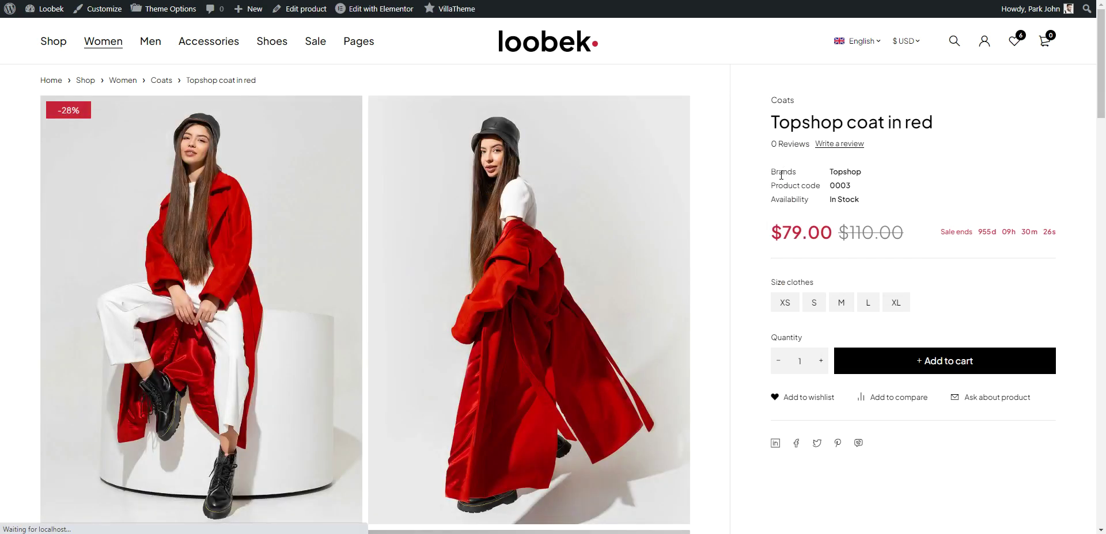
right_click(921, 168)
click(948, 205)
scroll(894, 339, down, 5)
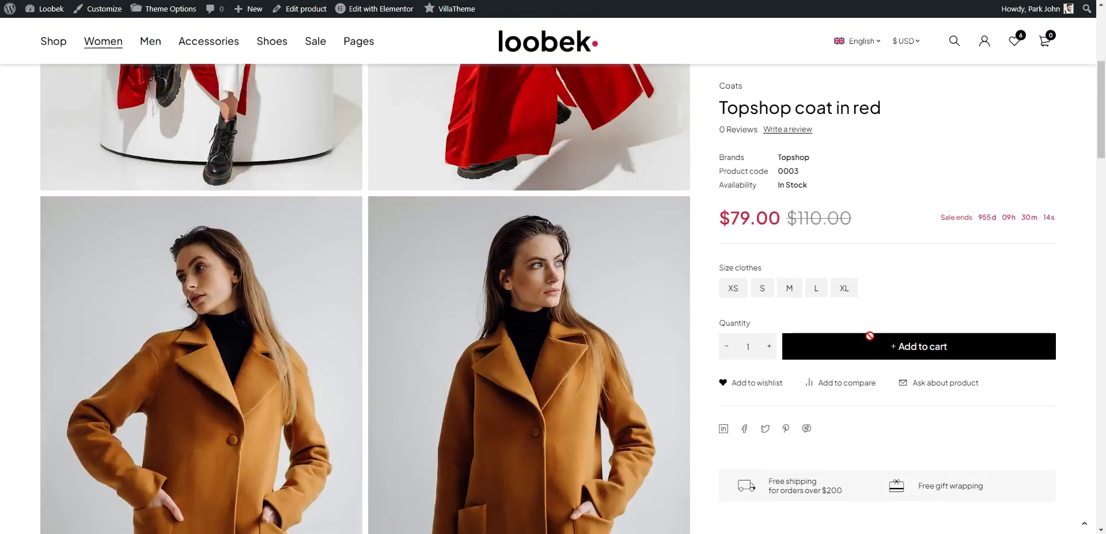
scroll(864, 405, down, 5)
scroll(841, 382, up, 10)
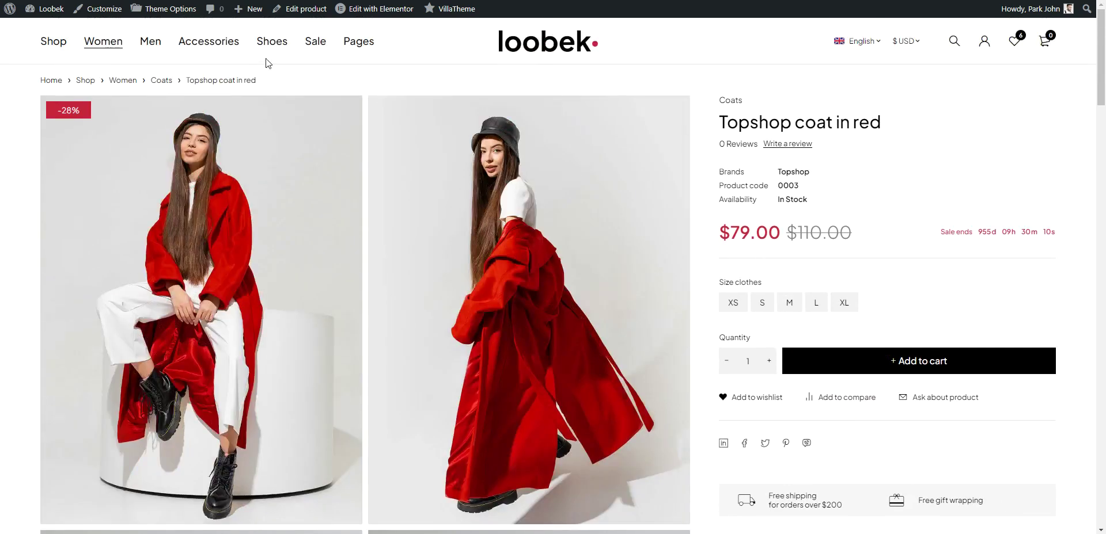
Set Product Tags to Show in the theme options and save the changes.
key(ctrl+Tab)
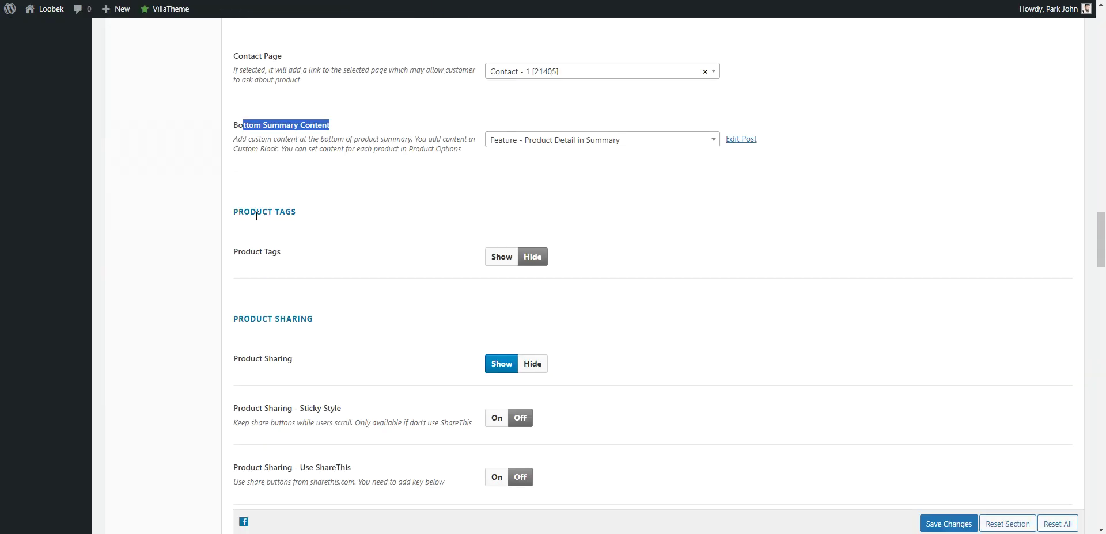
drag(256, 216, 297, 214)
drag(251, 252, 281, 252)
click(501, 258)
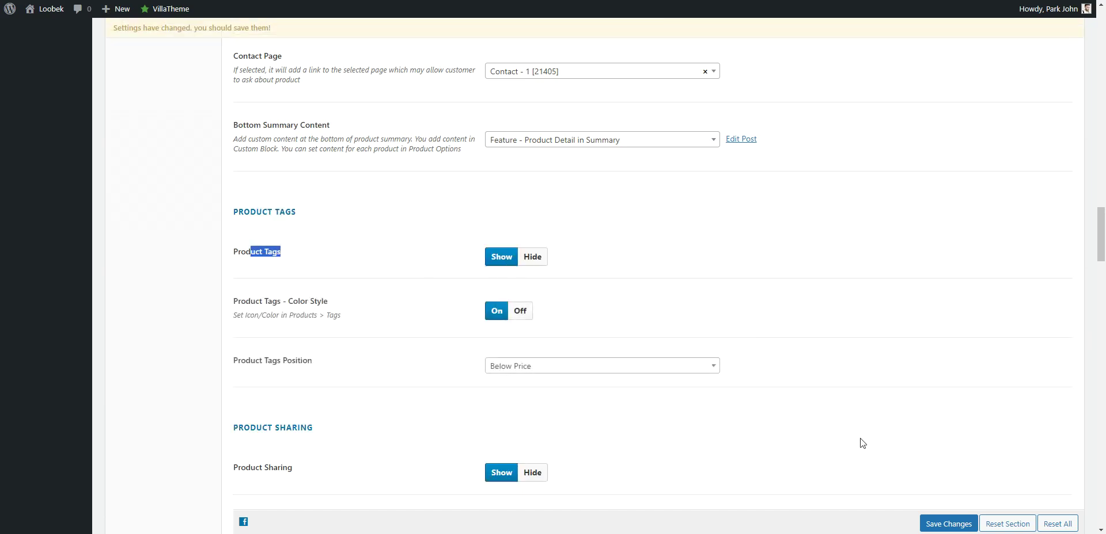
click(948, 524)
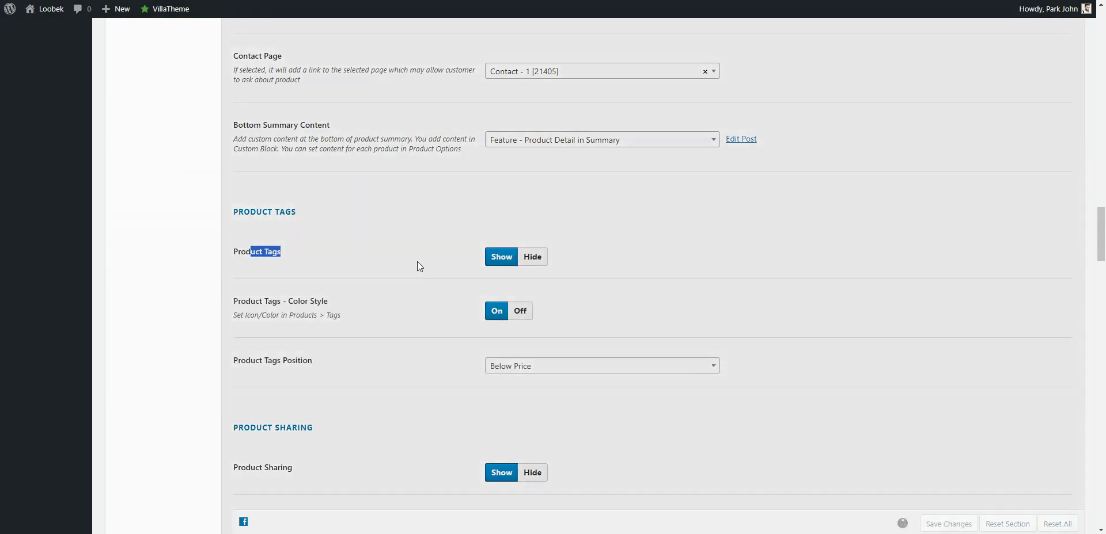
Reload the product page and check the product tags below the price.
key(ctrl+Tab)
right_click(873, 203)
click(898, 230)
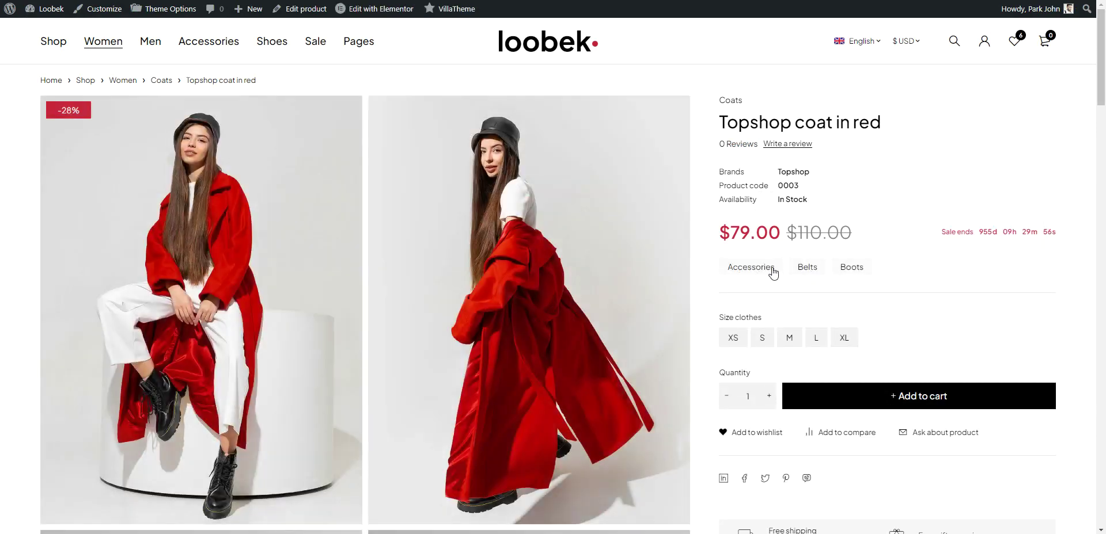
Open this product's edit page in a new tab and go from there to the product tags list.
right_click(304, 10)
click(312, 29)
scroll(236, 293, down, 1)
click(15, 357)
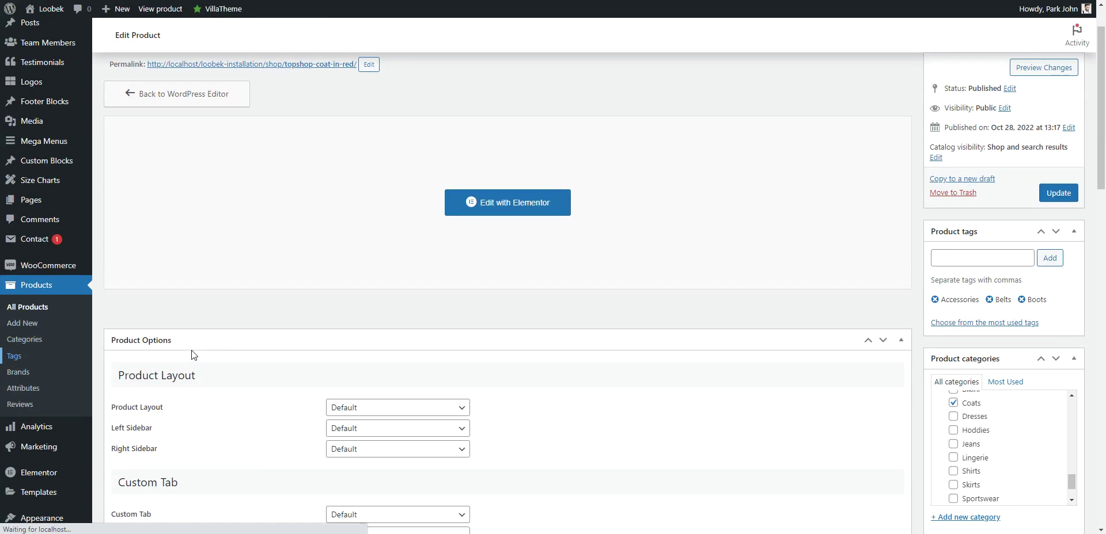
Open the Accessories product tag for editing.
right_click(512, 162)
key(Escape)
right_click(482, 195)
click(505, 201)
right_click(487, 228)
click(521, 235)
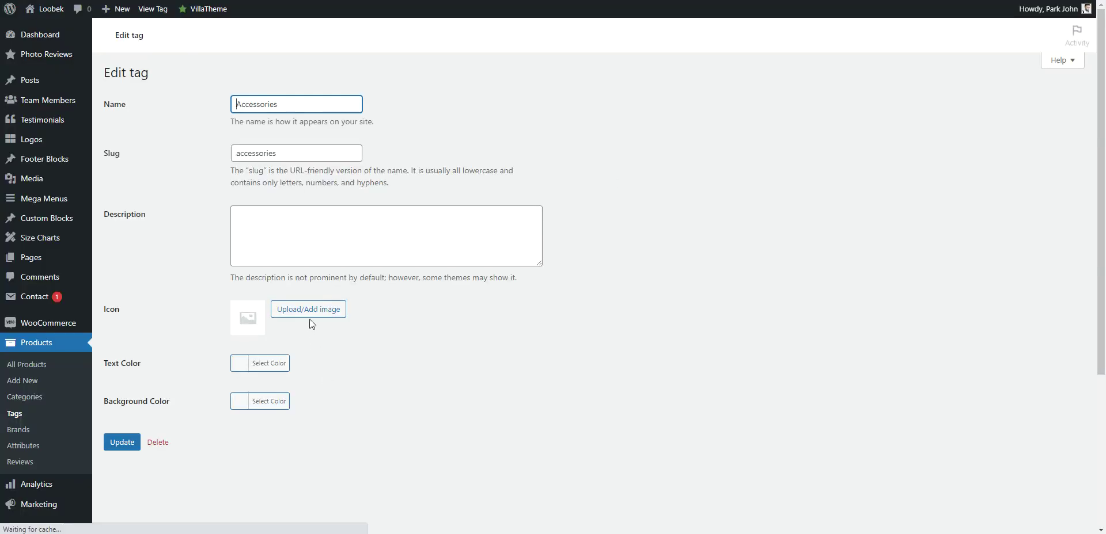
Set the green leaf image from the Media Library as the Accessories tag's icon.
click(340, 313)
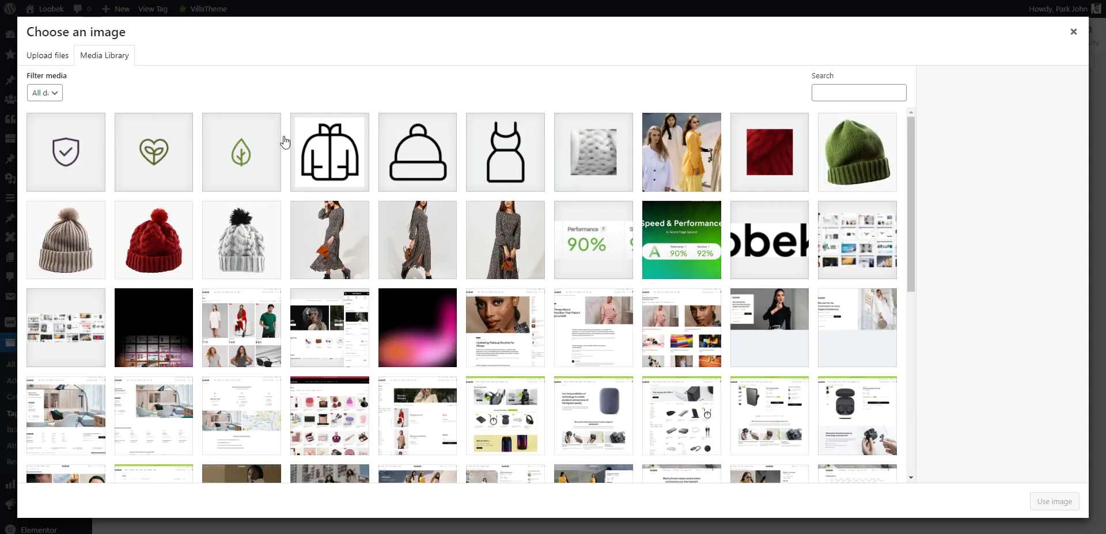
click(241, 152)
click(1054, 502)
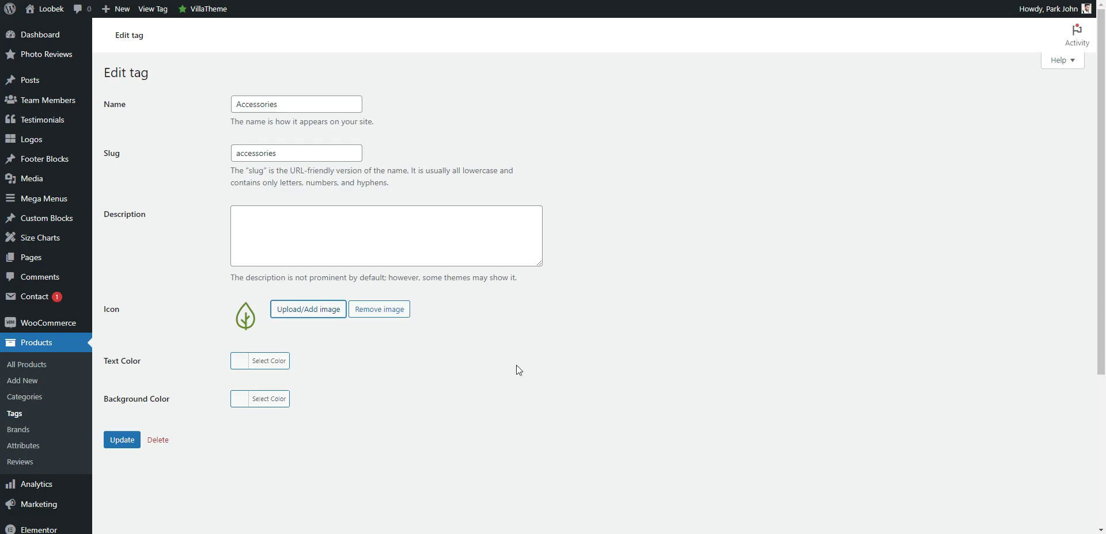
Set the Accessories tag's text color to dark green #2c6b00.
click(244, 365)
click(309, 495)
drag(272, 402, 268, 441)
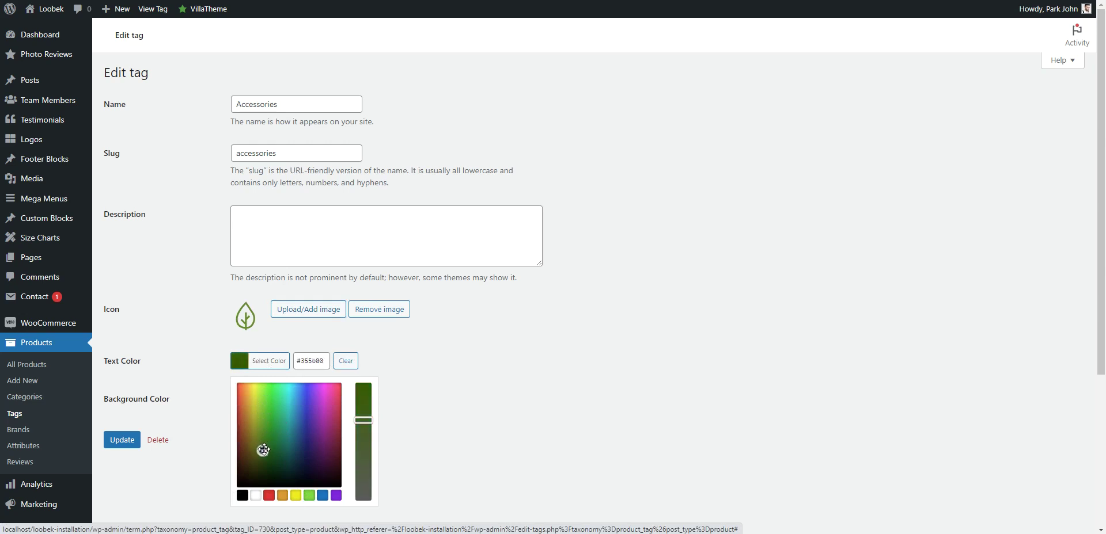
drag(266, 449, 266, 443)
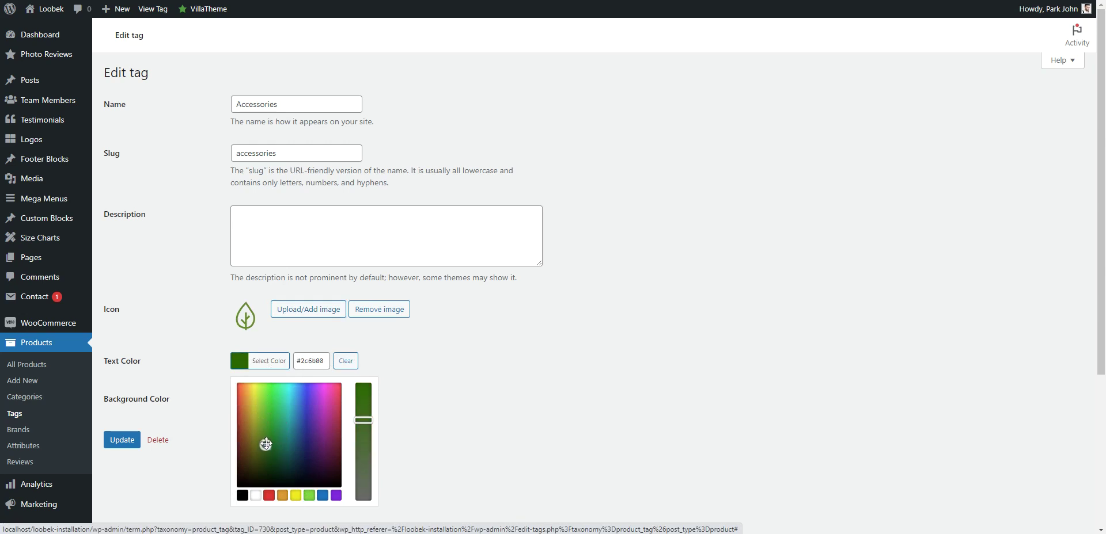
click(453, 409)
Set the Accessories tag's background color to pale green #cbd6c5 and update the tag.
click(244, 403)
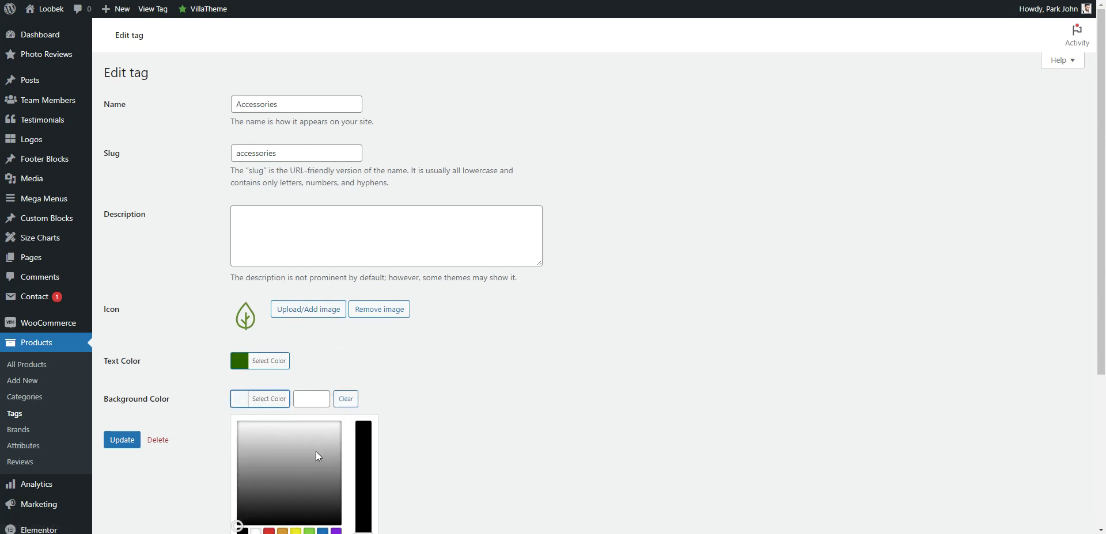
click(310, 531)
drag(371, 479, 365, 522)
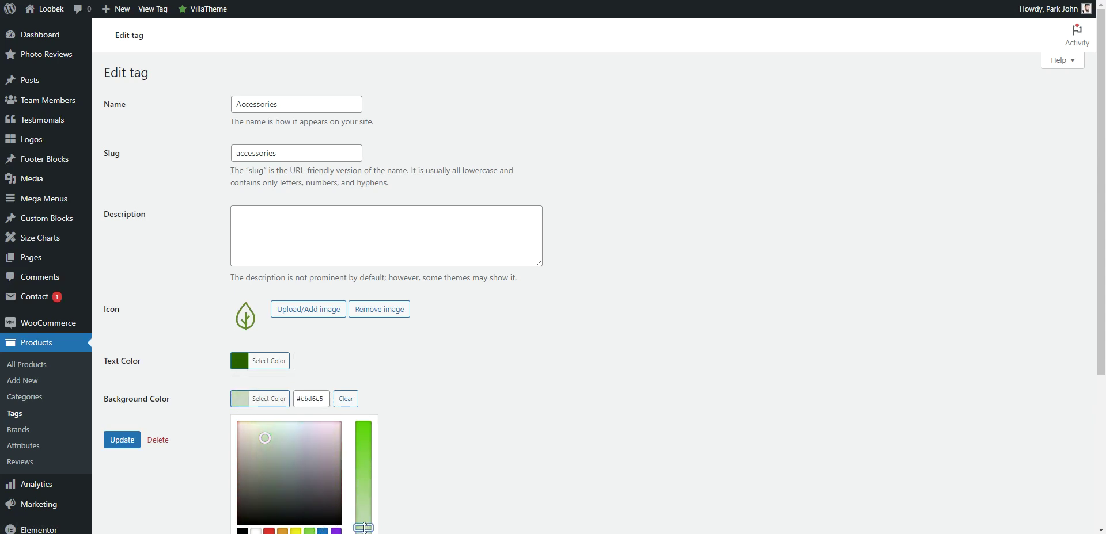
click(121, 441)
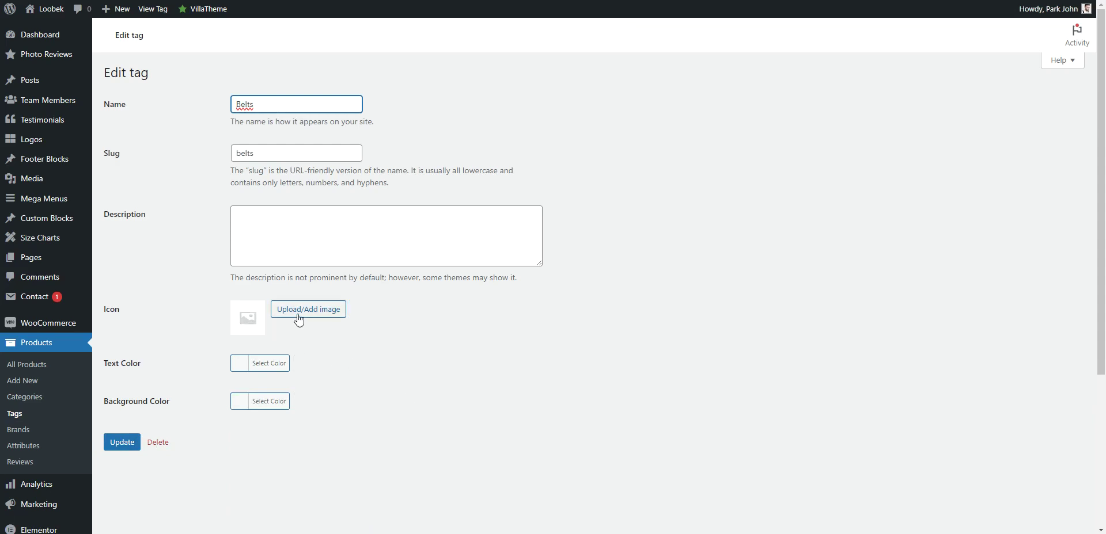
Set the shield checkmark image tag-icon-5.png from the Media Library as the Belts tag's icon.
click(299, 318)
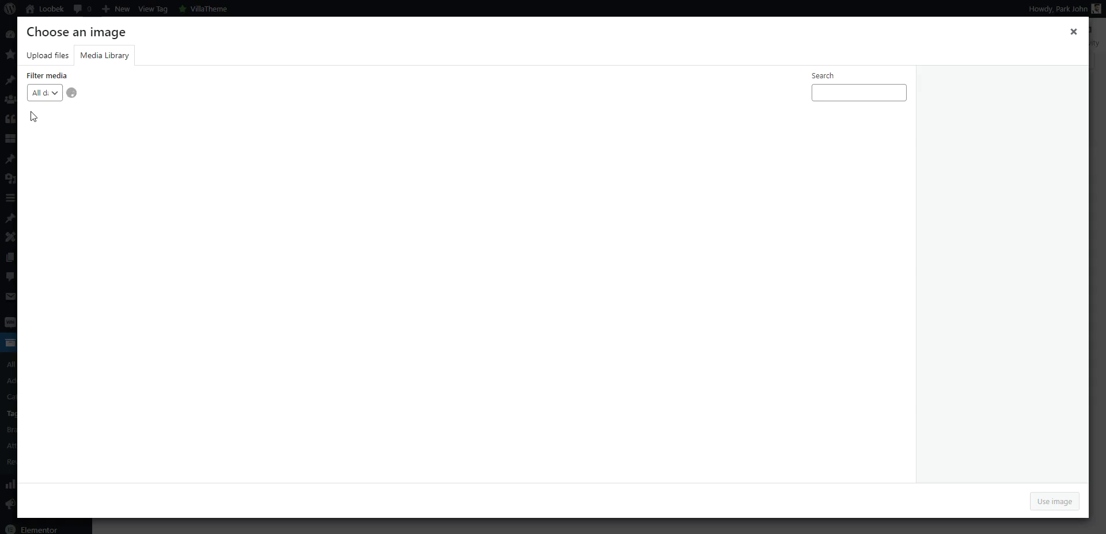
click(60, 127)
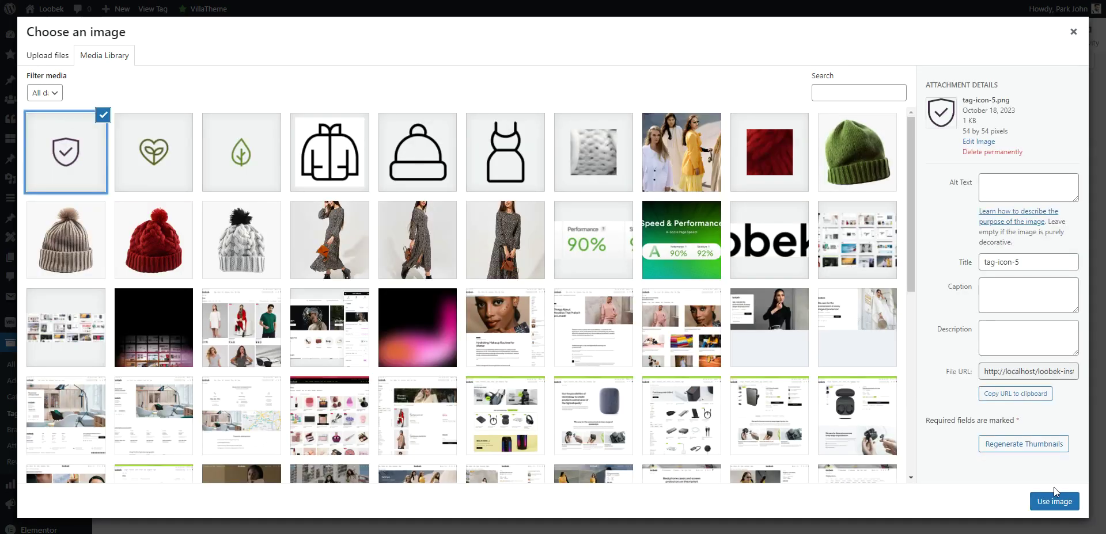
click(1054, 500)
Set the Belts tag's text color to dark purple, darkening it from the purple preset.
click(275, 365)
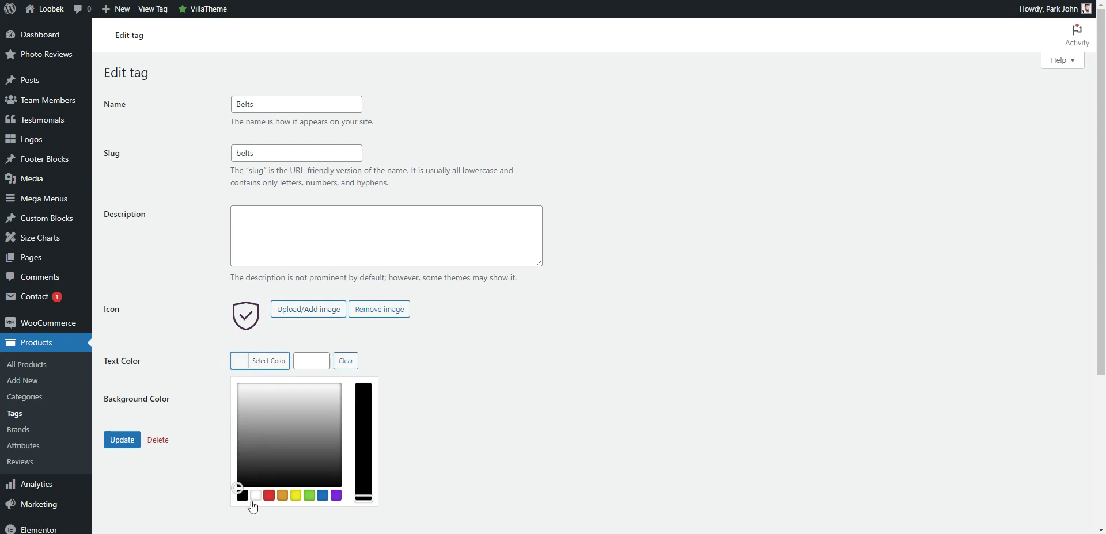
click(326, 502)
click(336, 497)
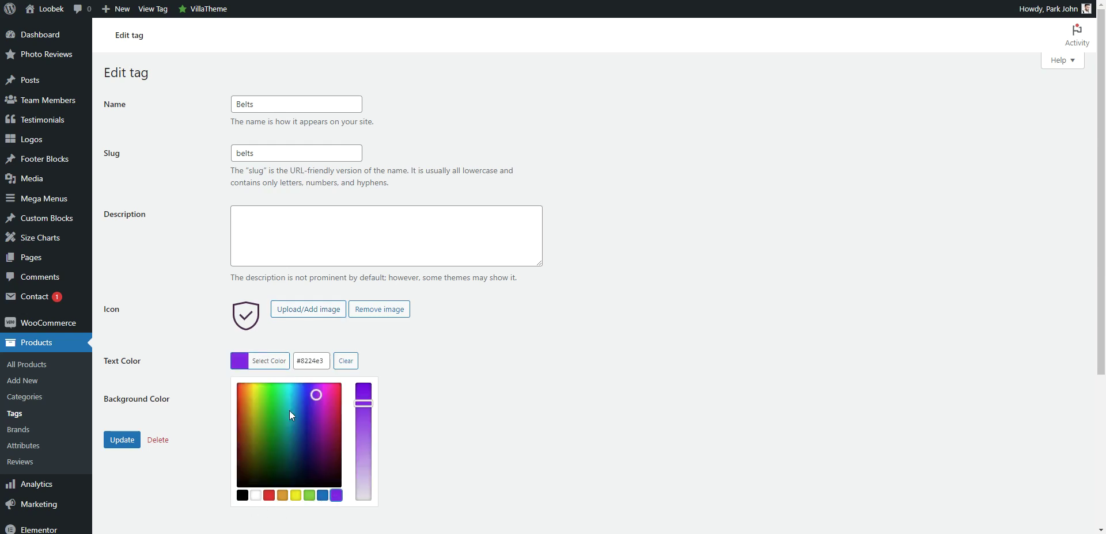
drag(316, 395, 320, 452)
click(457, 423)
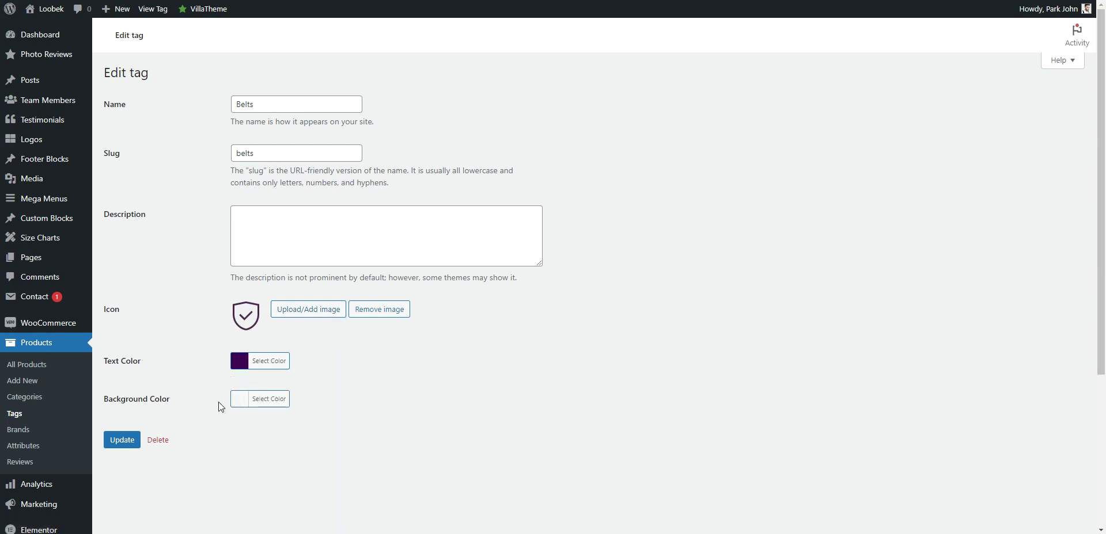
Set the Belts tag's background color to light purple and update the tag.
click(260, 399)
click(340, 530)
drag(370, 450, 361, 527)
click(388, 516)
click(124, 441)
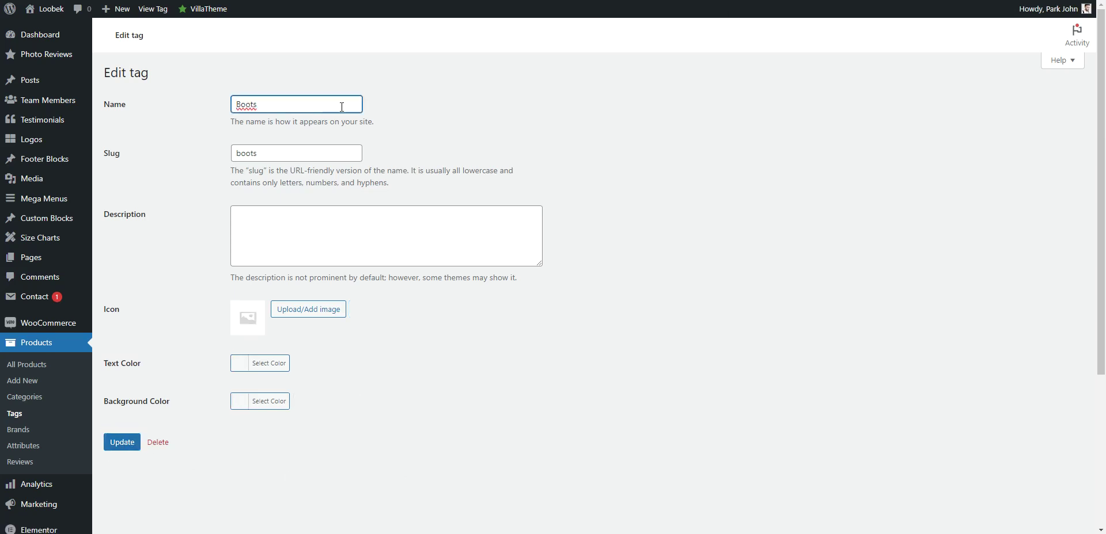
Set the heart-shaped leaf image tag-icon-2.png from the Media Library as the Boots tag's icon.
click(322, 309)
click(154, 151)
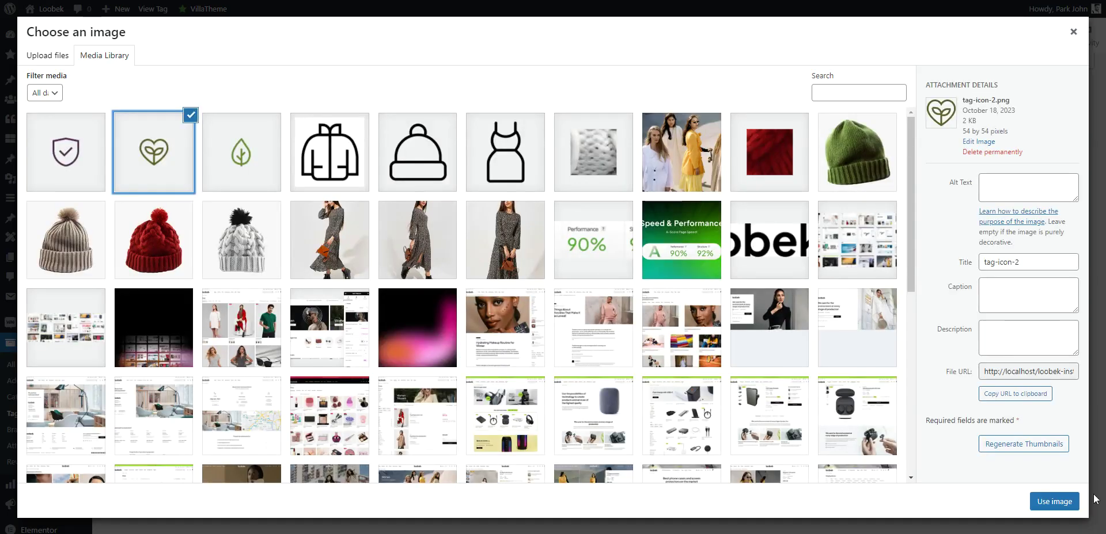
click(1055, 502)
Set the Boots tag's text color to dark olive green, darkening it from the green preset.
click(240, 365)
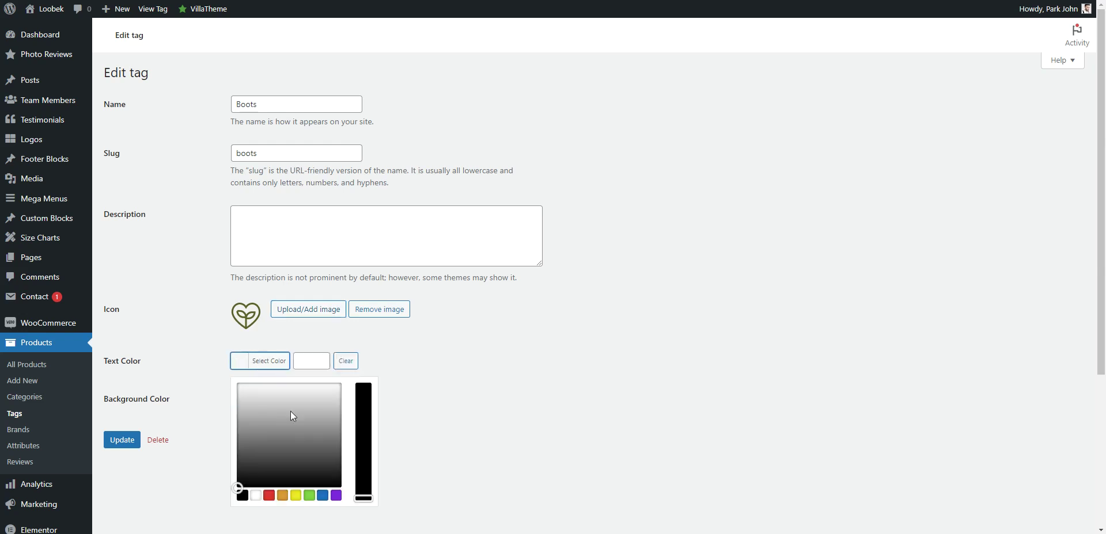
click(309, 495)
drag(265, 401, 265, 453)
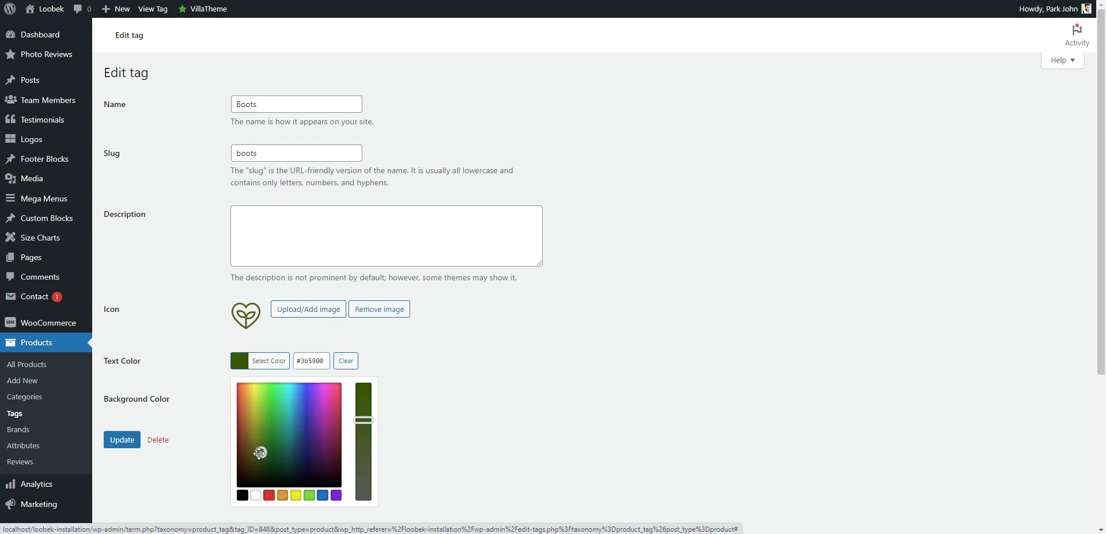
click(429, 422)
Set the Boots tag's background color to muted grey-green #afaf92 and update the tag.
click(240, 403)
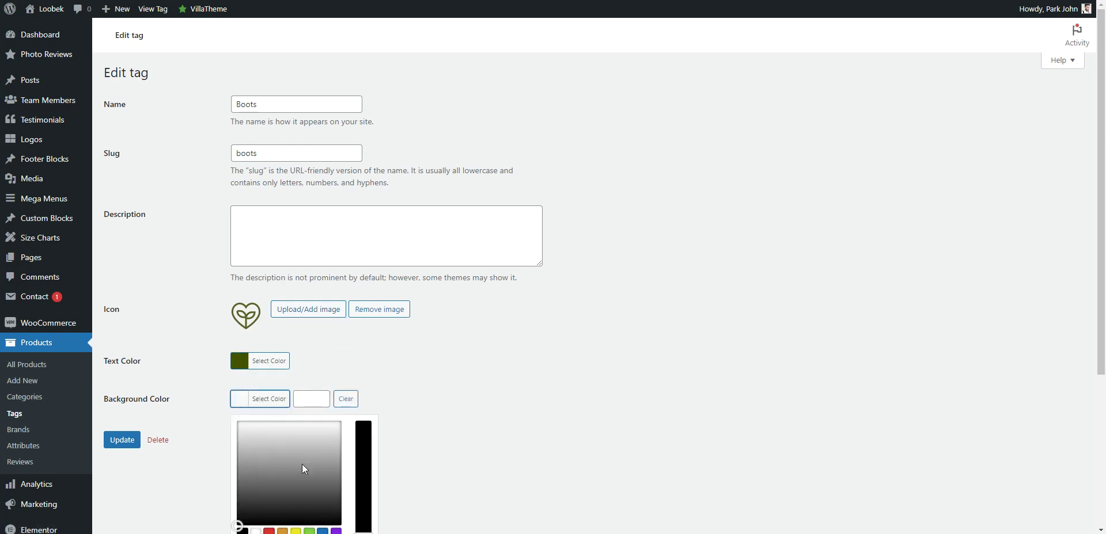
drag(264, 437, 260, 477)
drag(356, 478, 358, 514)
drag(260, 480, 260, 454)
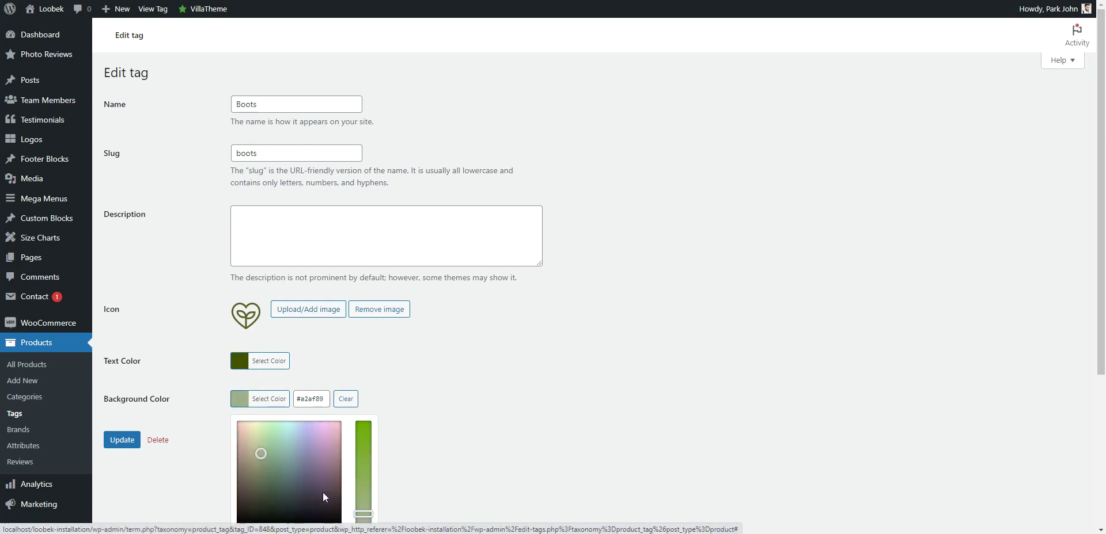
drag(368, 520, 365, 521)
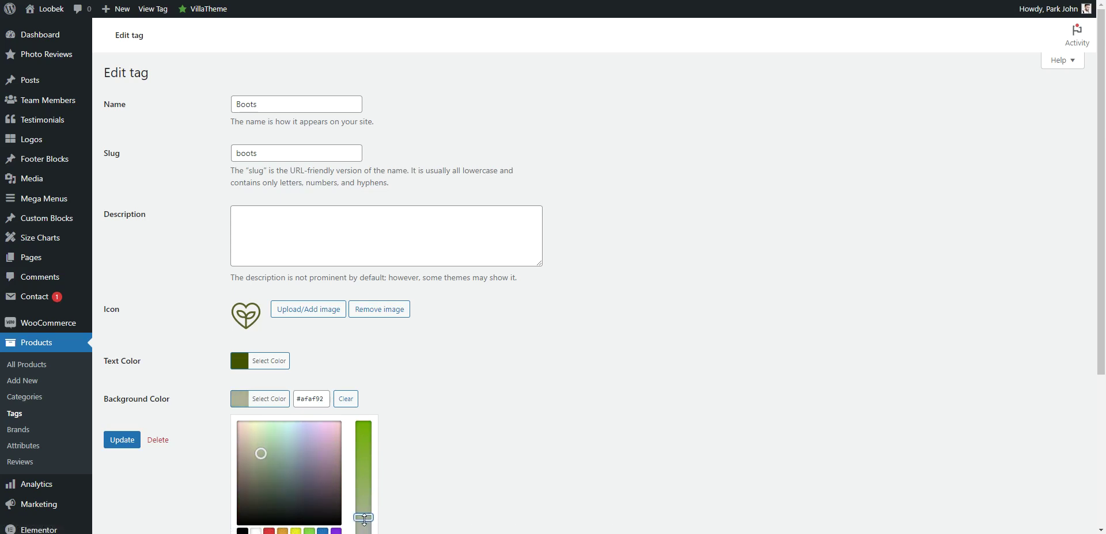
click(463, 481)
click(122, 441)
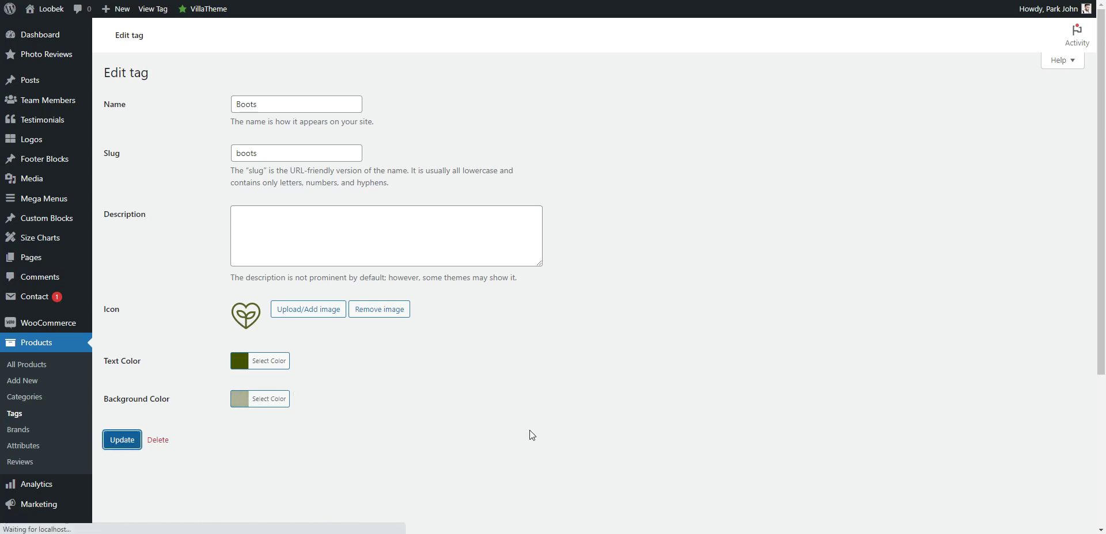
Reload the Topshop coat in red product page and check the styled Accessories, Belts and Boots tags.
key(ctrl+Tab)
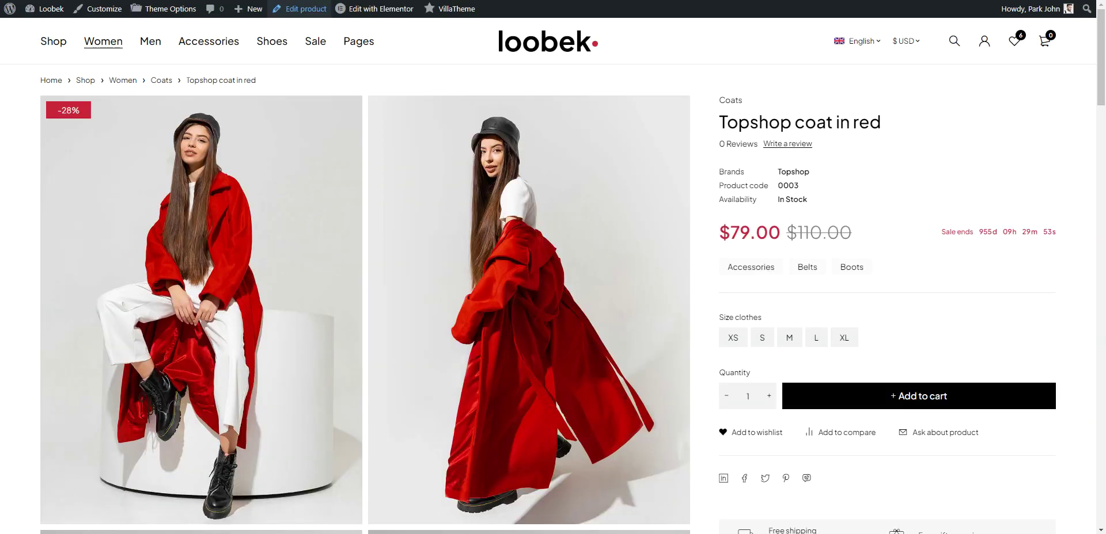
right_click(857, 185)
click(890, 219)
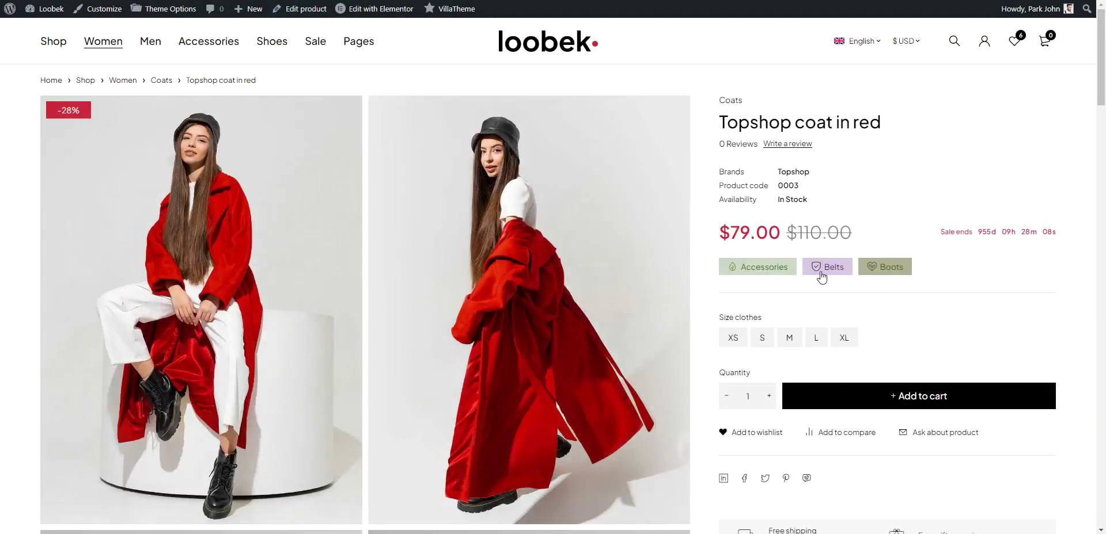
Return to the theme options and set Product Tags to Hide.
key(ctrl+Tab)
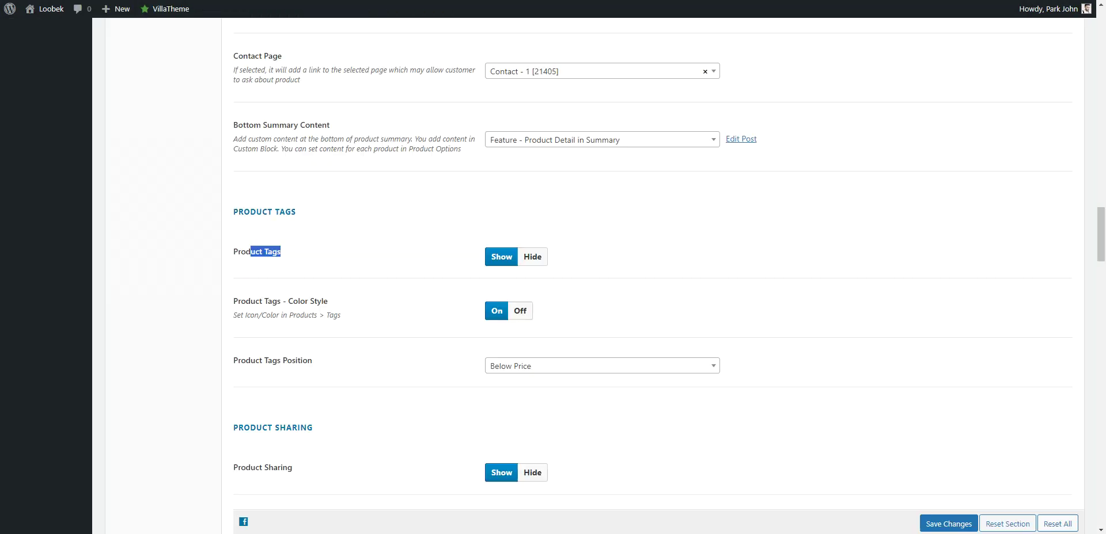
click(540, 266)
Set Product Size Chart to Show with the Modal Popup style and save the theme options.
scroll(435, 255, down, 6)
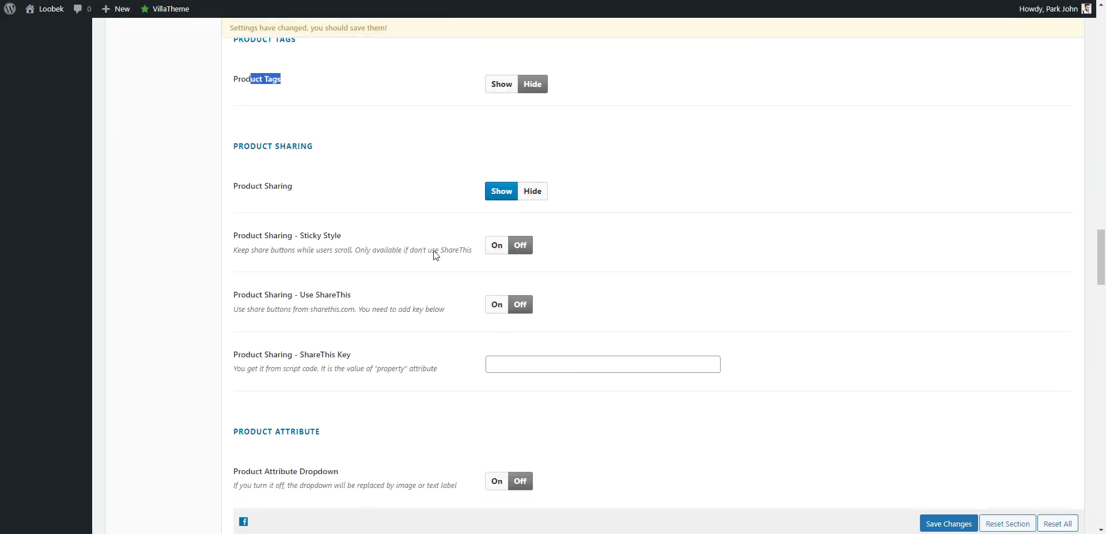
scroll(411, 258, down, 2)
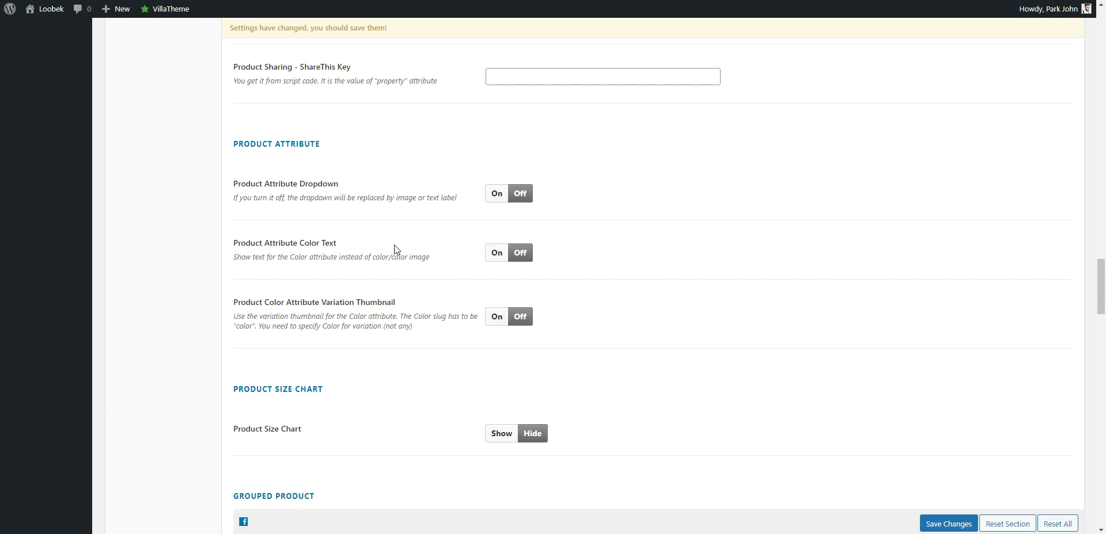
scroll(394, 249, down, 4)
drag(250, 161, 436, 177)
drag(268, 199, 429, 213)
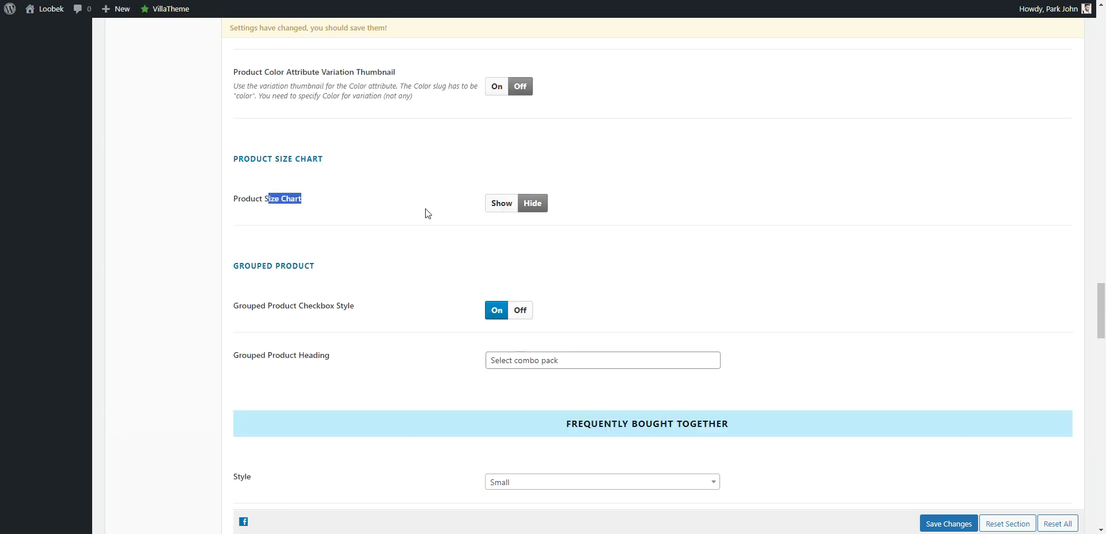
click(502, 209)
click(509, 264)
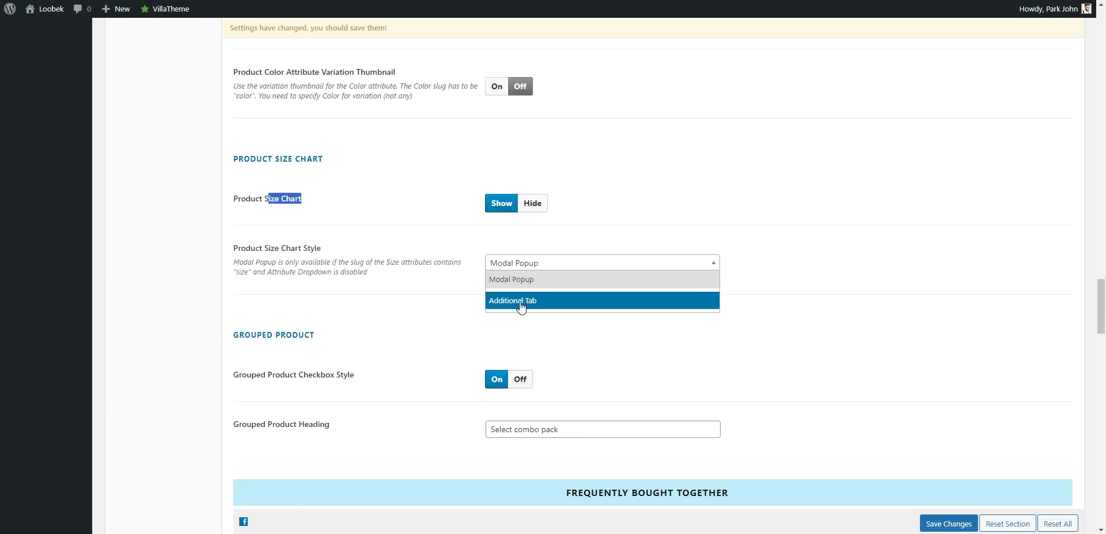
click(784, 280)
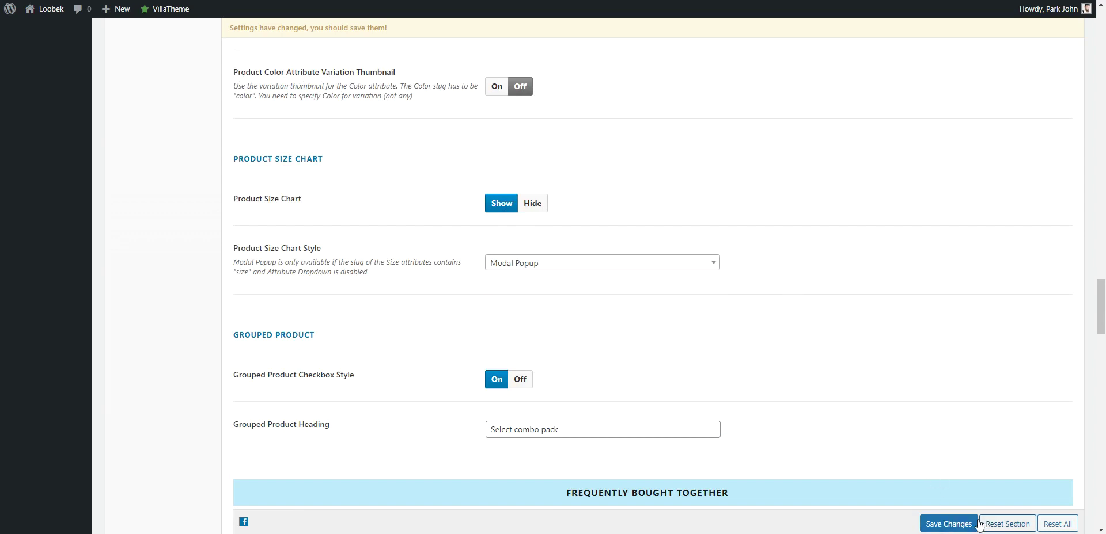
click(949, 524)
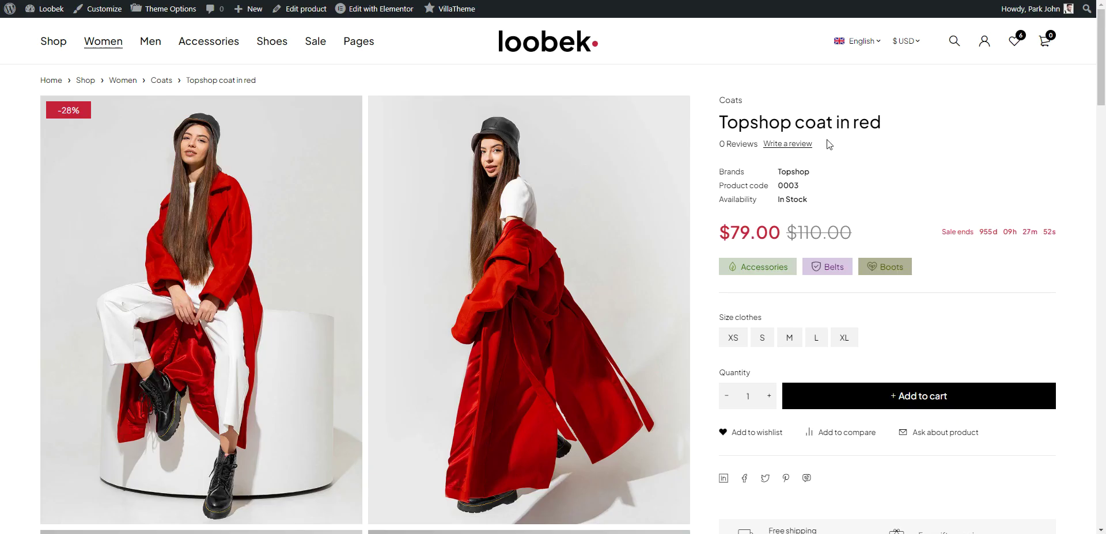
Reload the product page to check the size guide link, and open the product's edit page in a new tab.
right_click(913, 152)
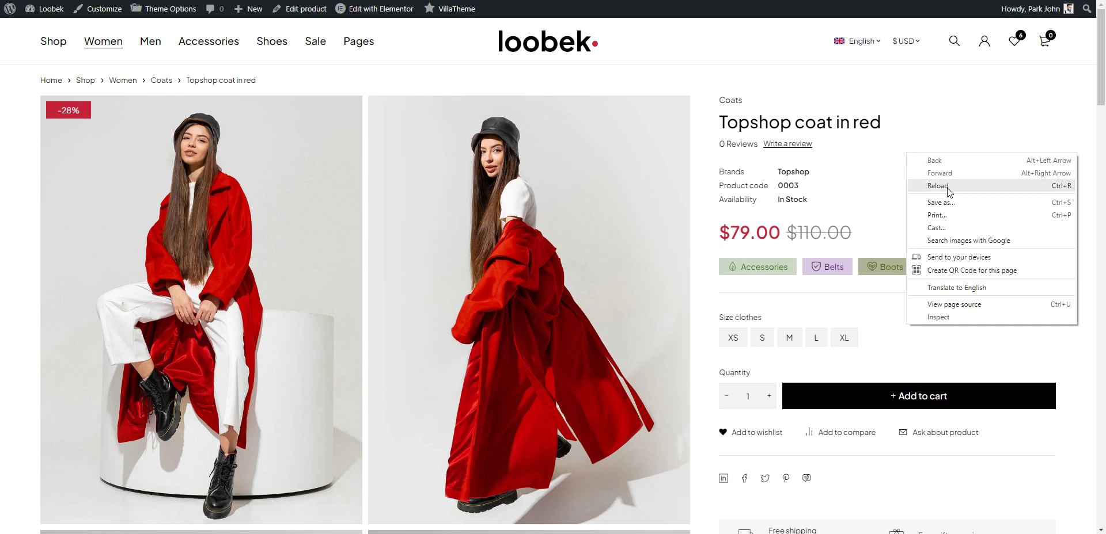
click(948, 186)
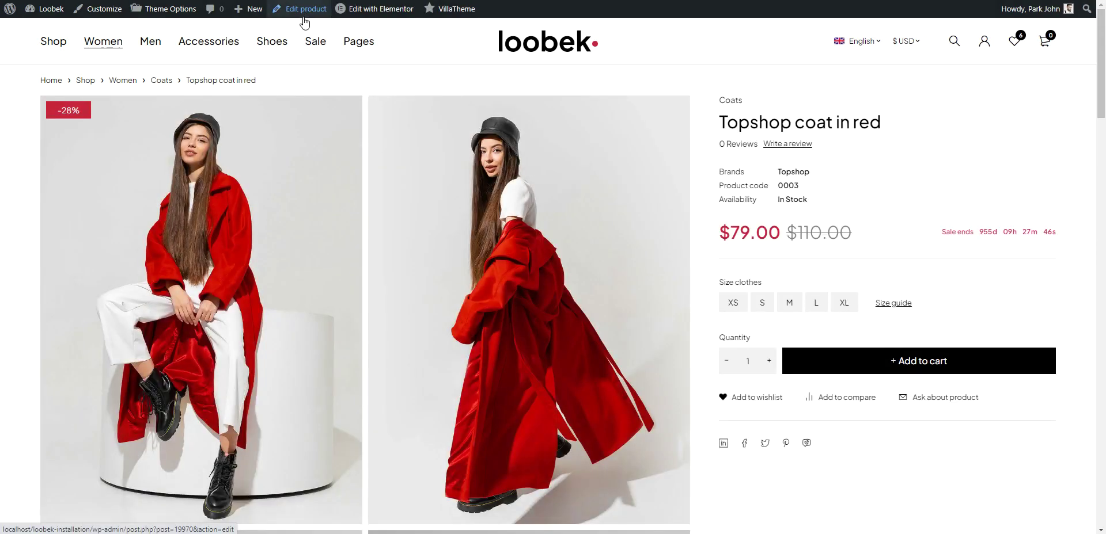
right_click(300, 8)
click(333, 24)
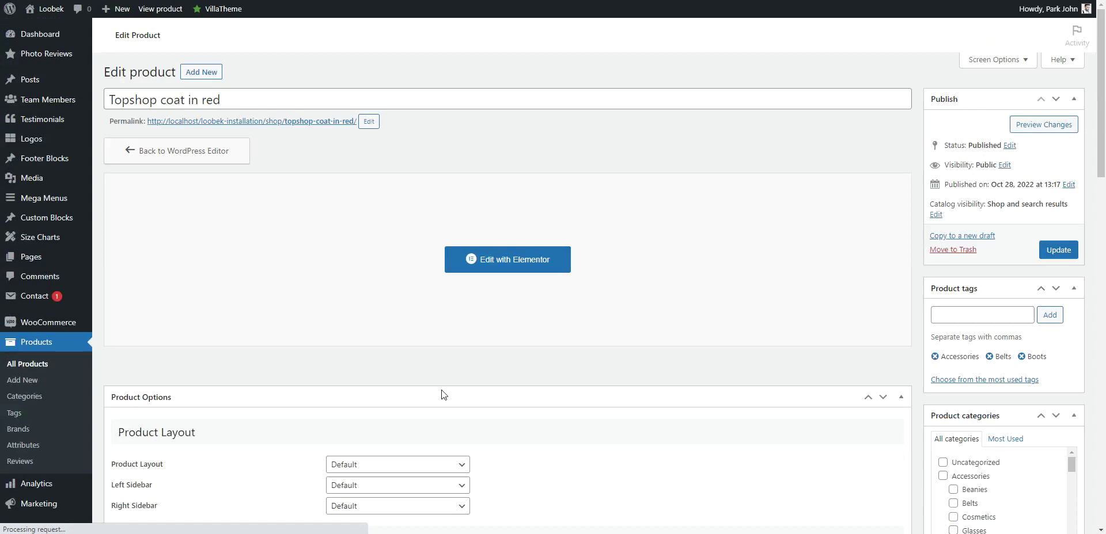
Choose Size as the Size Chart in the product's options.
scroll(444, 394, down, 13)
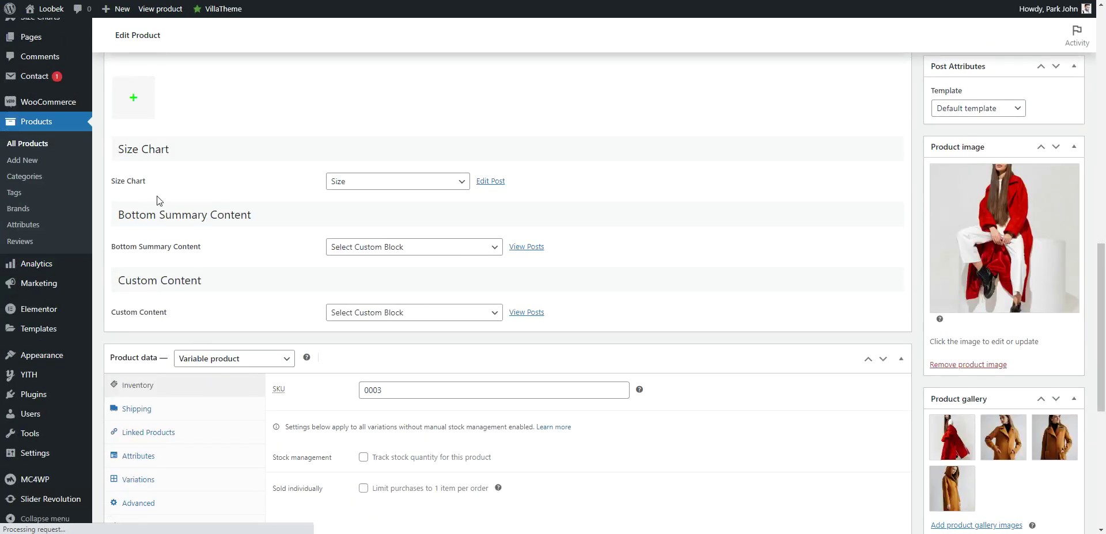
drag(116, 182, 196, 185)
click(410, 187)
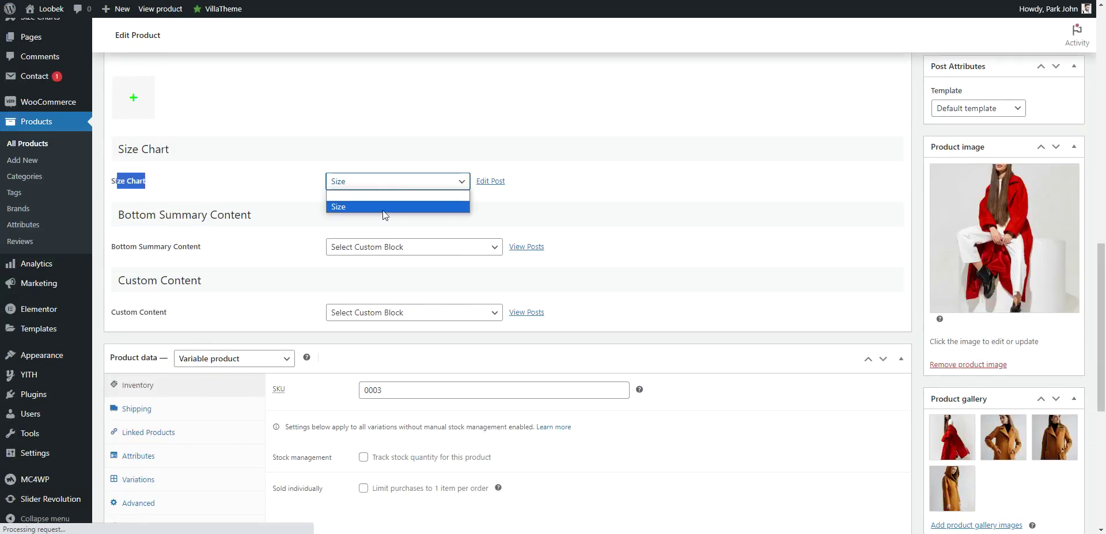
click(372, 205)
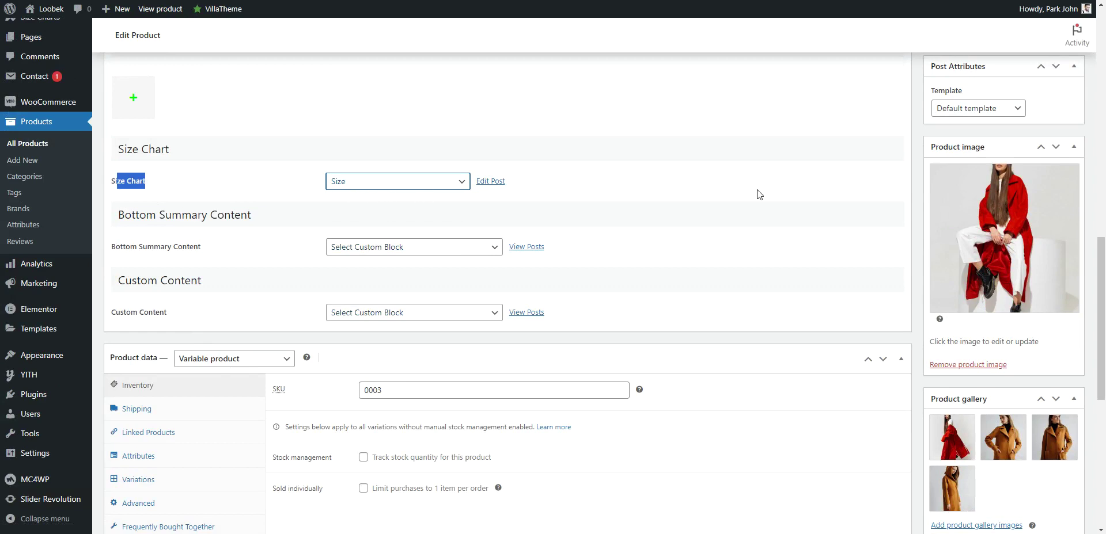
Open the selected Size chart's edit page in a new tab from the product's Size Chart option.
scroll(219, 212, up, 5)
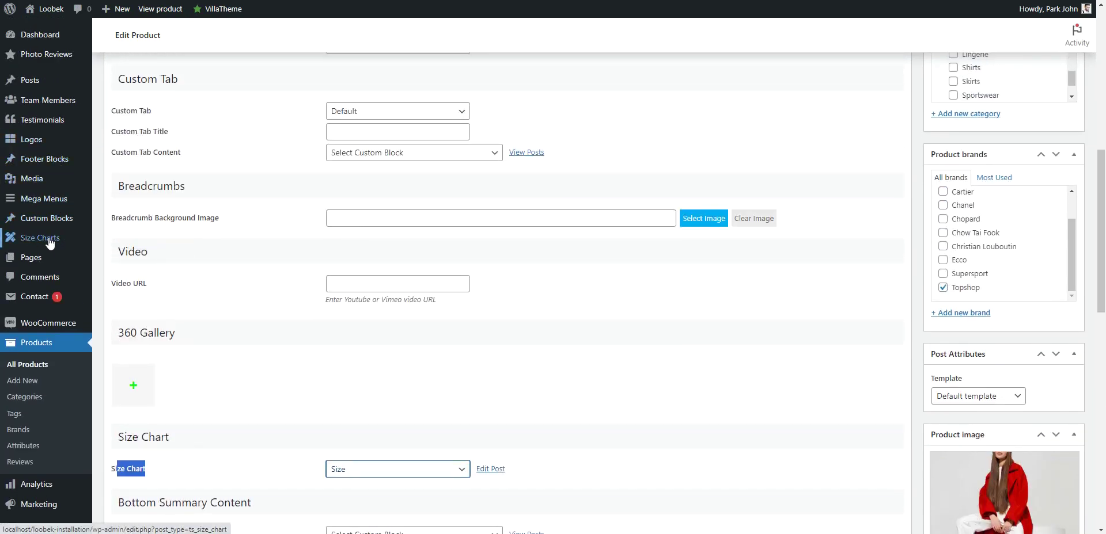
mouse_move(45, 243)
scroll(535, 320, down, 9)
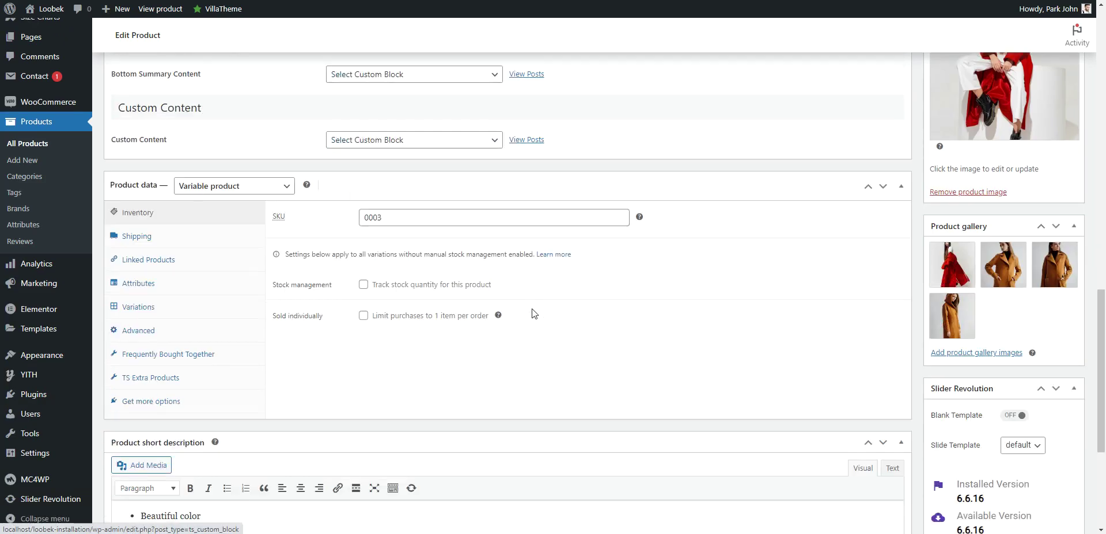
scroll(539, 229, up, 4)
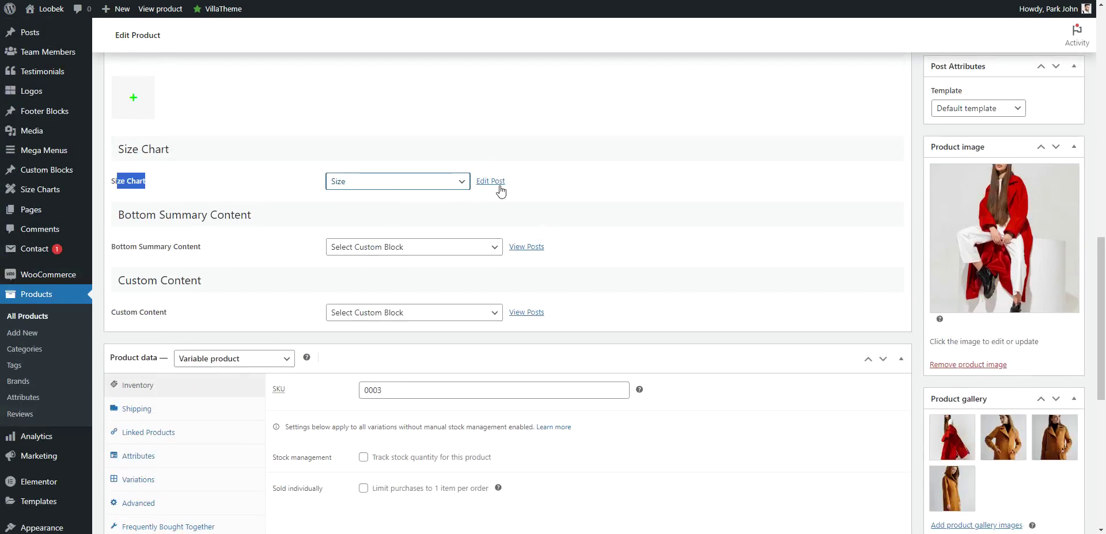
right_click(505, 188)
click(516, 189)
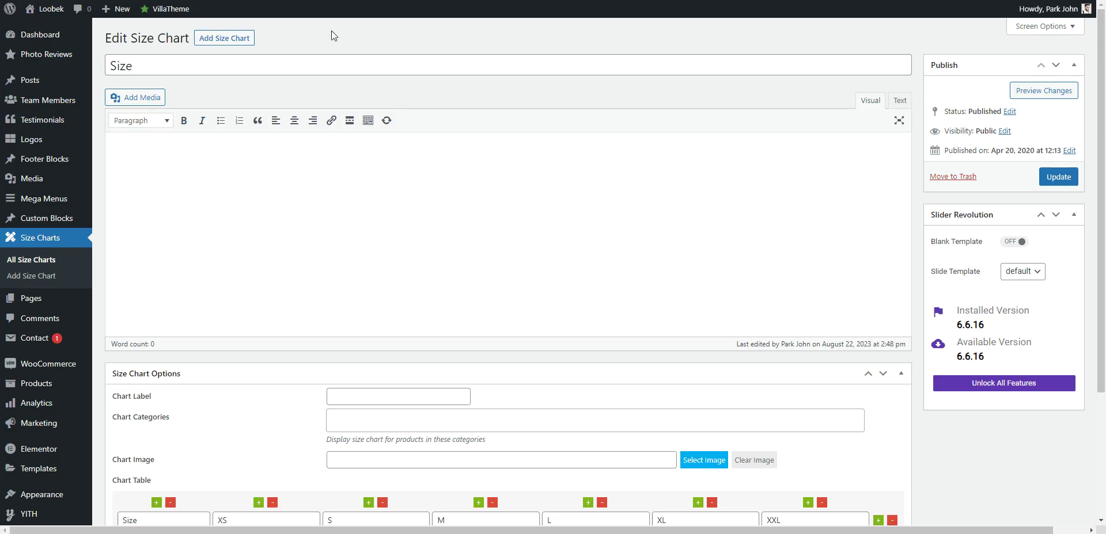
Review the Size chart's table, close its edit page and update the product.
scroll(414, 286, down, 3)
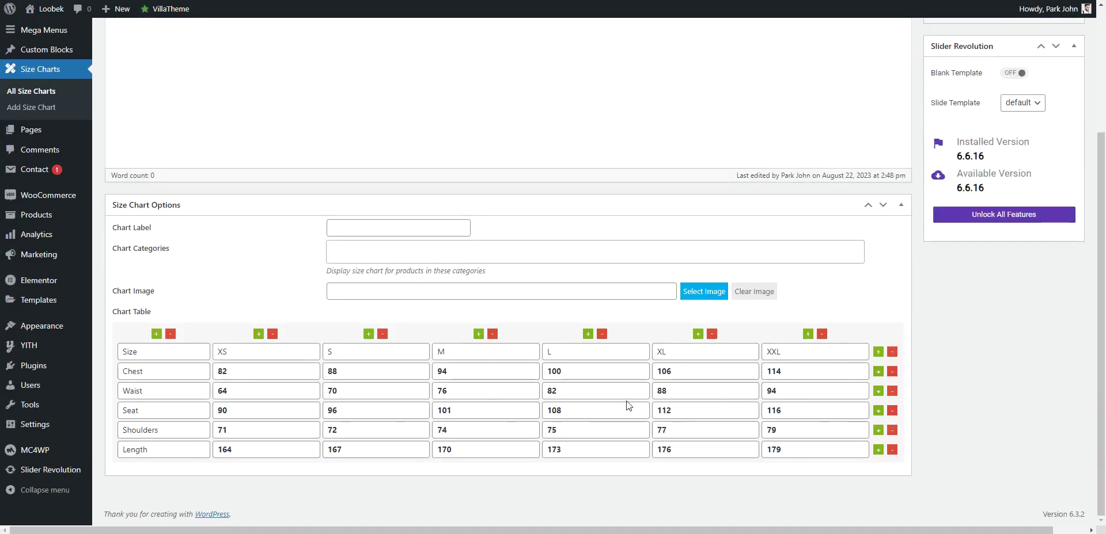
key(ctrl+w)
scroll(1104, 144, up, 15)
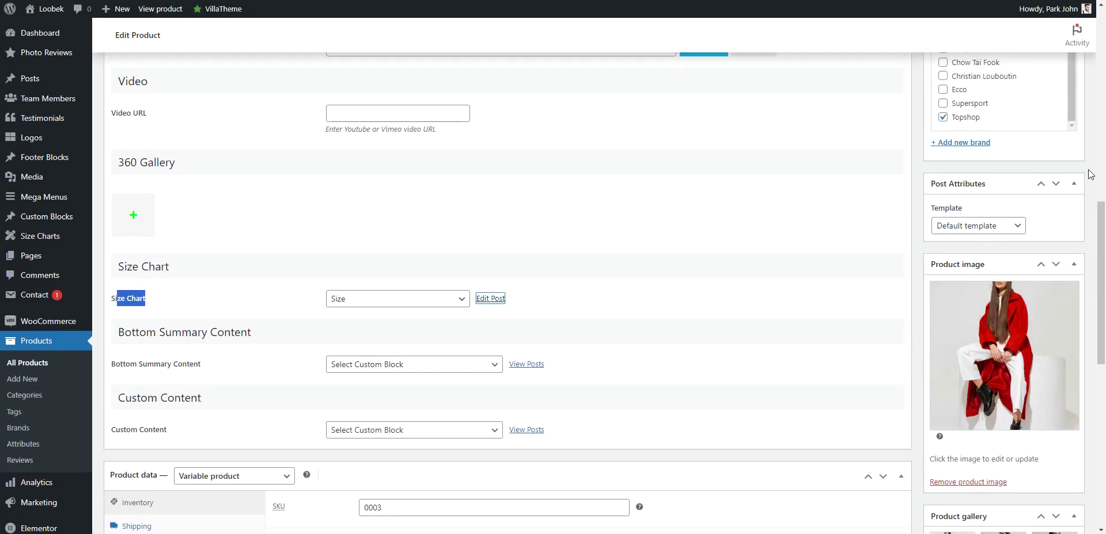
click(1054, 243)
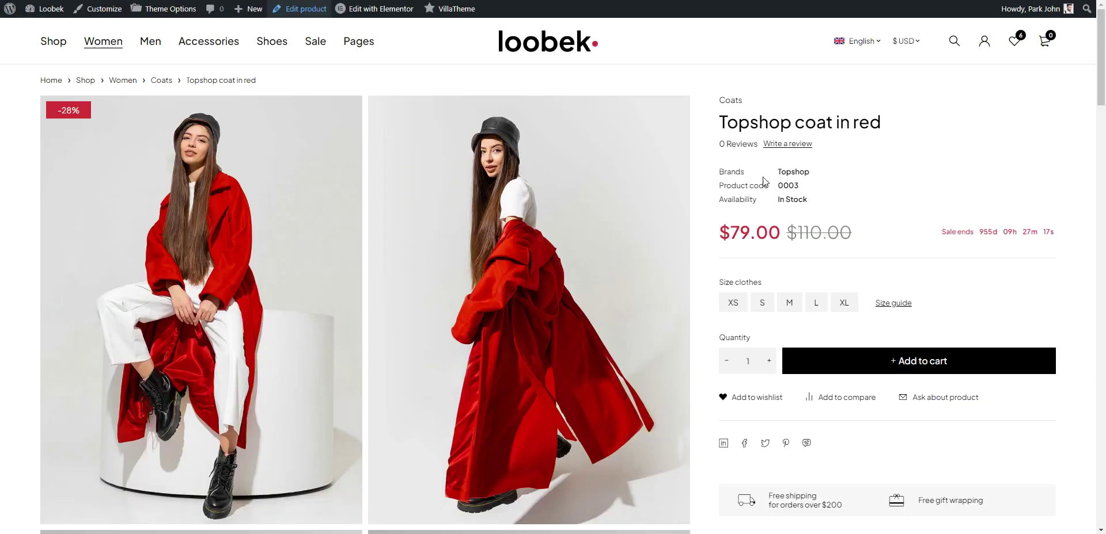
Reload the product page, view the Size guide popup, close it and look over the product page.
right_click(910, 152)
click(948, 182)
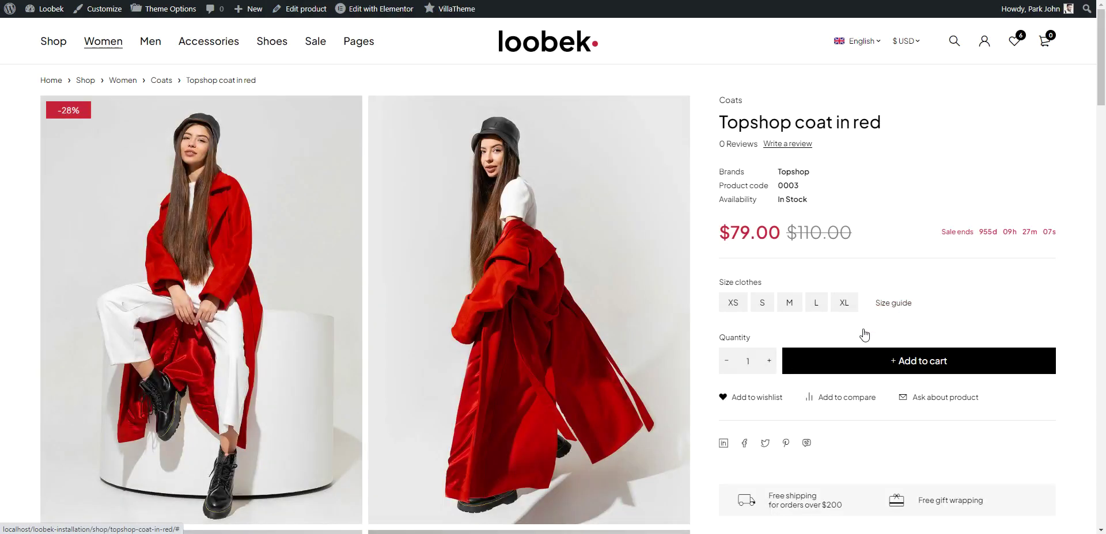
click(895, 305)
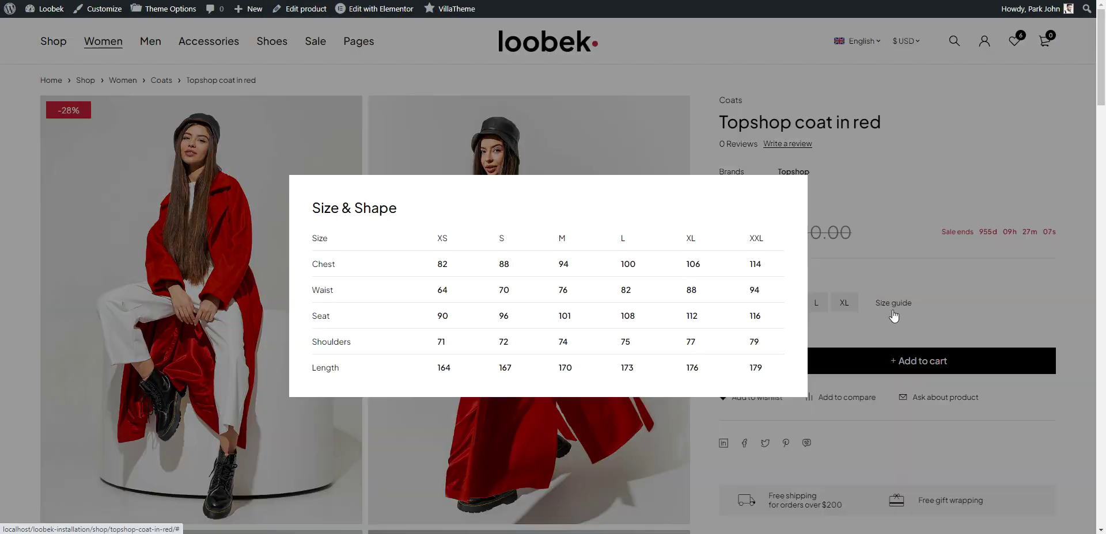
click(795, 186)
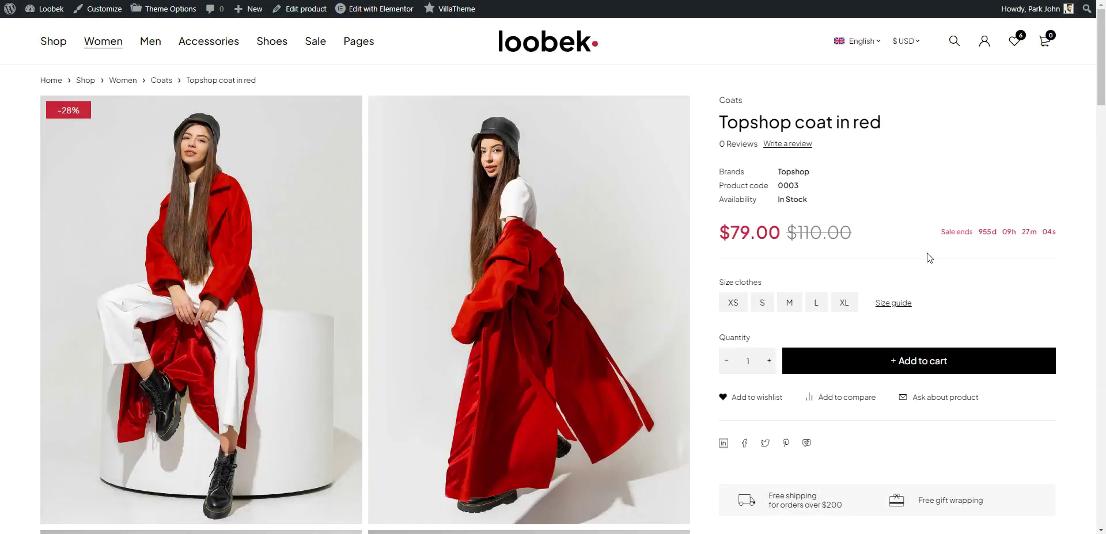
scroll(984, 308, down, 8)
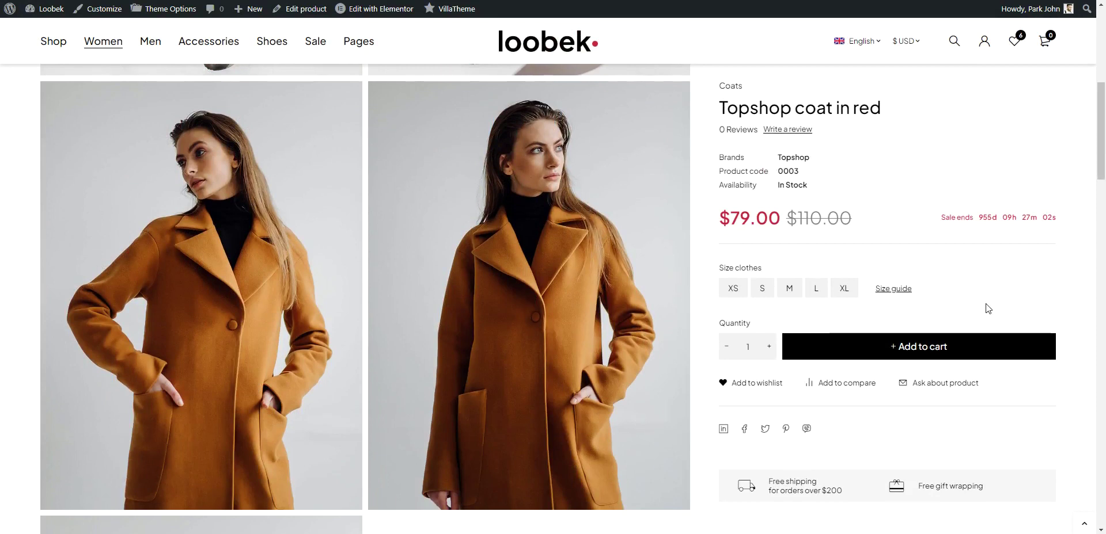
scroll(984, 308, up, 8)
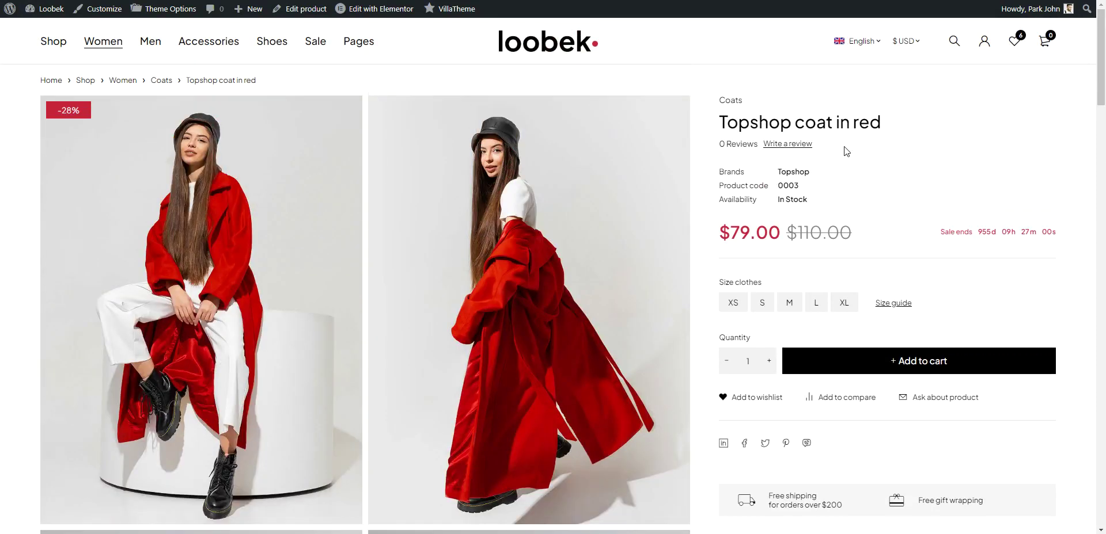
Return to the theme options and close all browser tabs to the right of that page's tab.
key(ctrl+Tab)
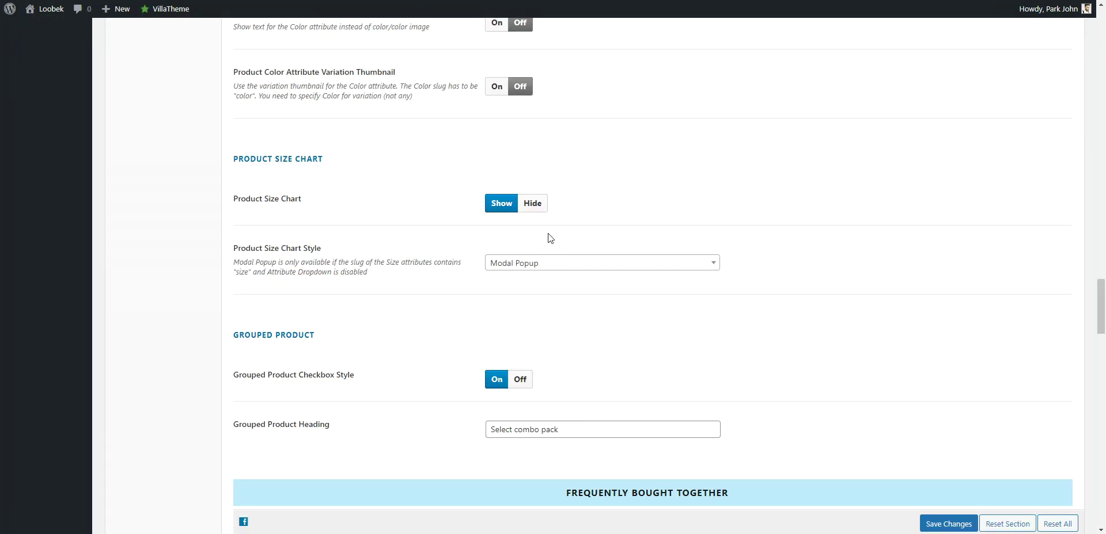
right_click(441, 0)
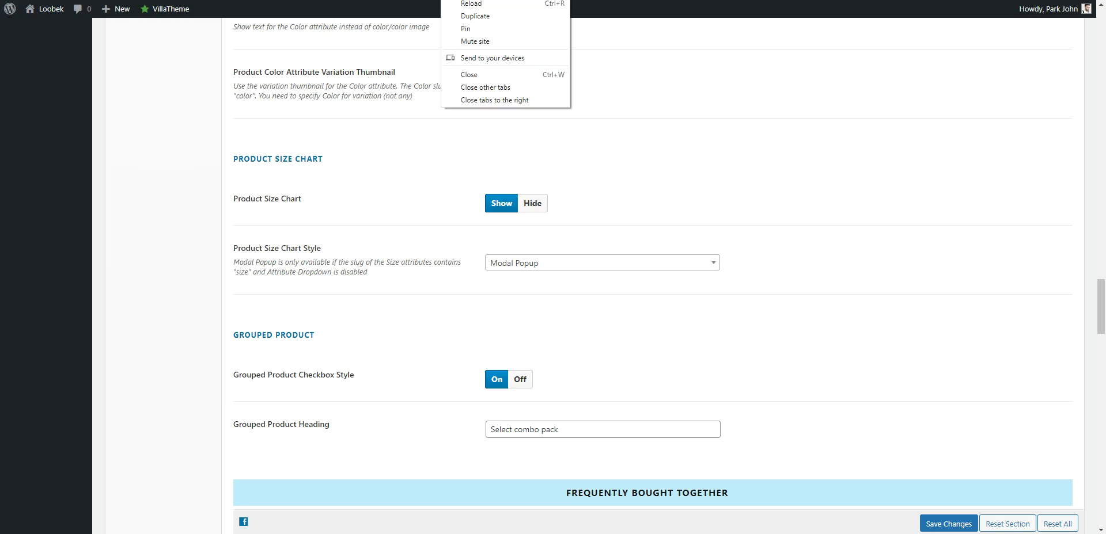
click(538, 102)
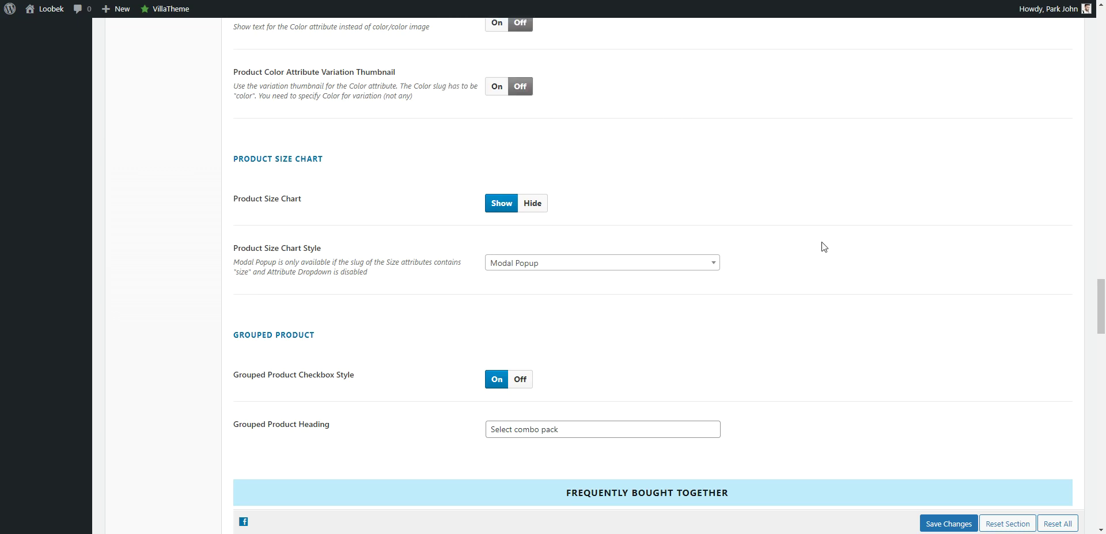
Set Product Tabs - Position to Inside Summary and save the theme options.
scroll(459, 294, down, 5)
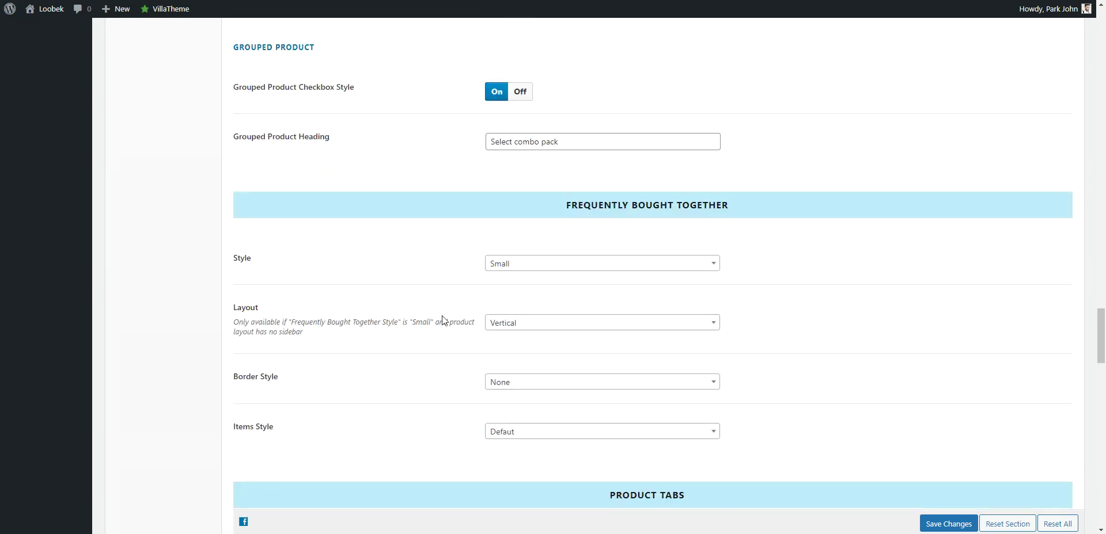
scroll(438, 314, down, 3)
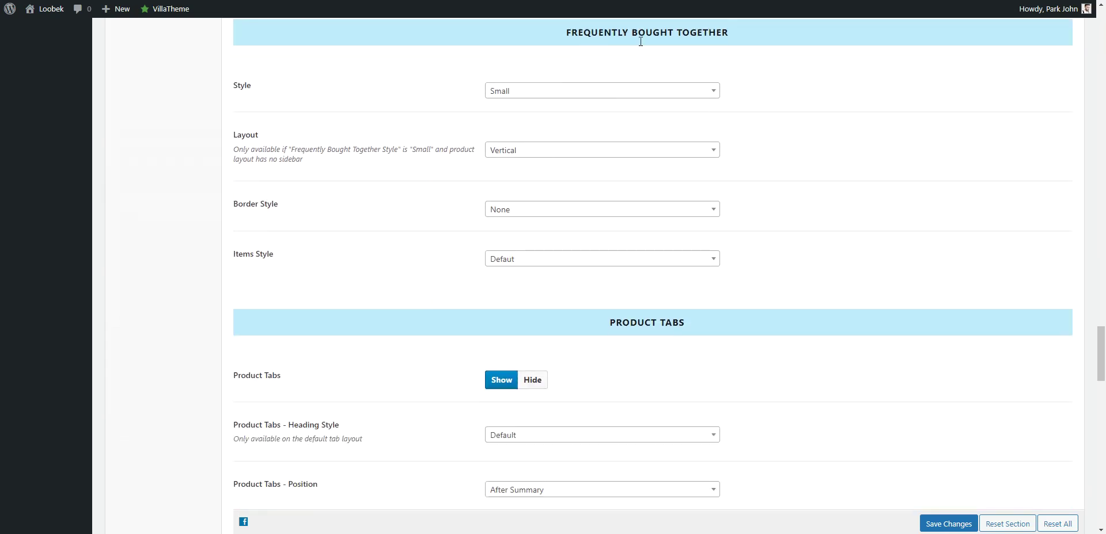
scroll(501, 213, down, 4)
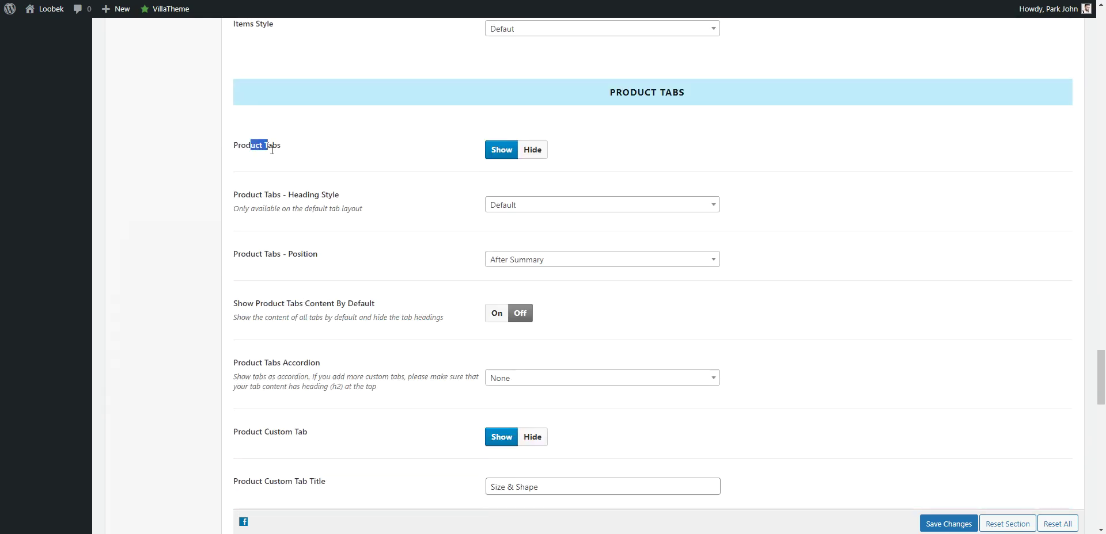
drag(260, 254, 318, 254)
click(534, 260)
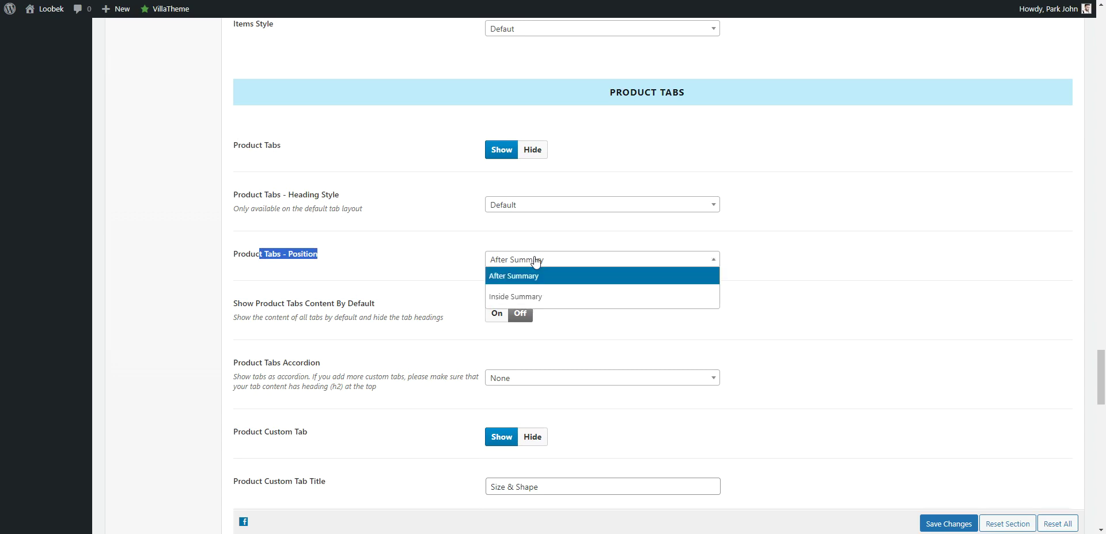
click(529, 295)
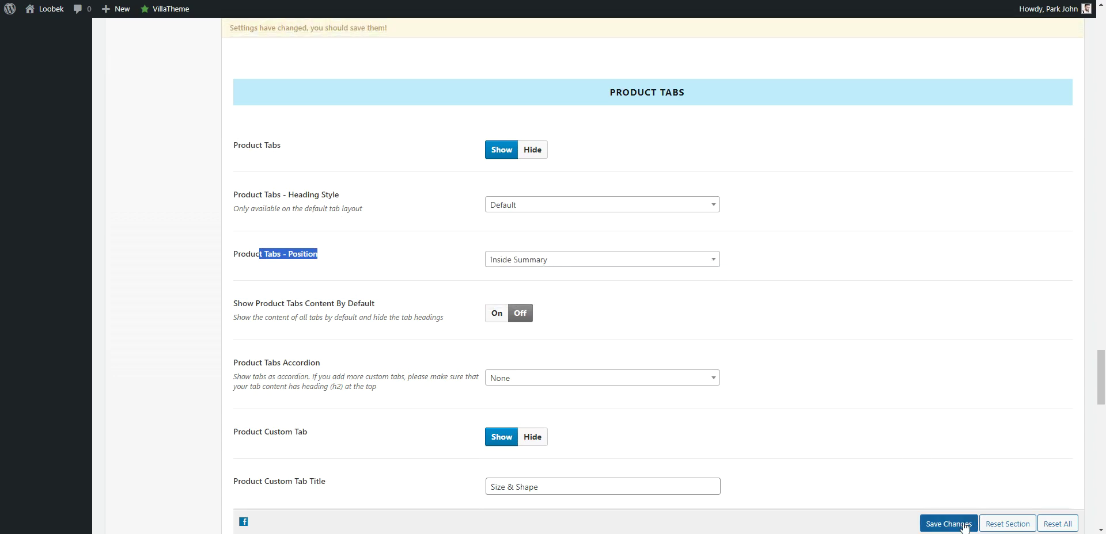
click(963, 525)
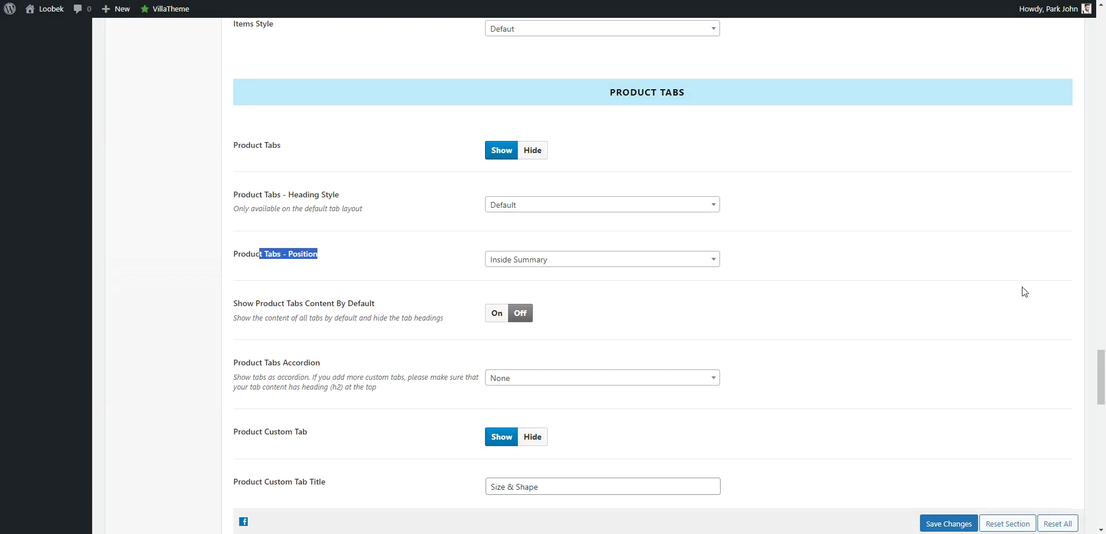
Turn off Product Summary Scrolling, save the theme options and reload the product page to check the result.
drag(1101, 368, 1103, 94)
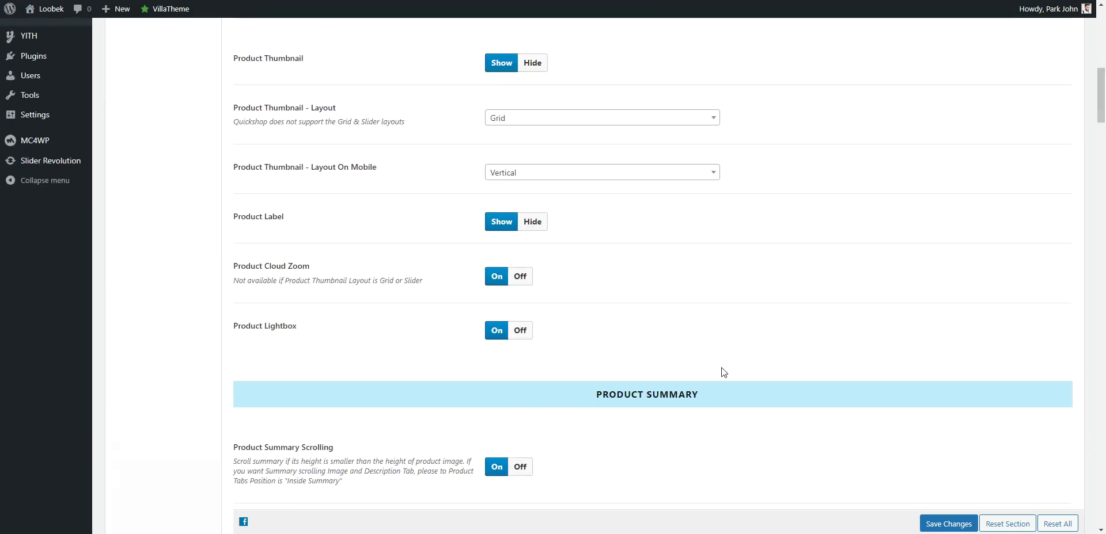
click(521, 467)
click(948, 524)
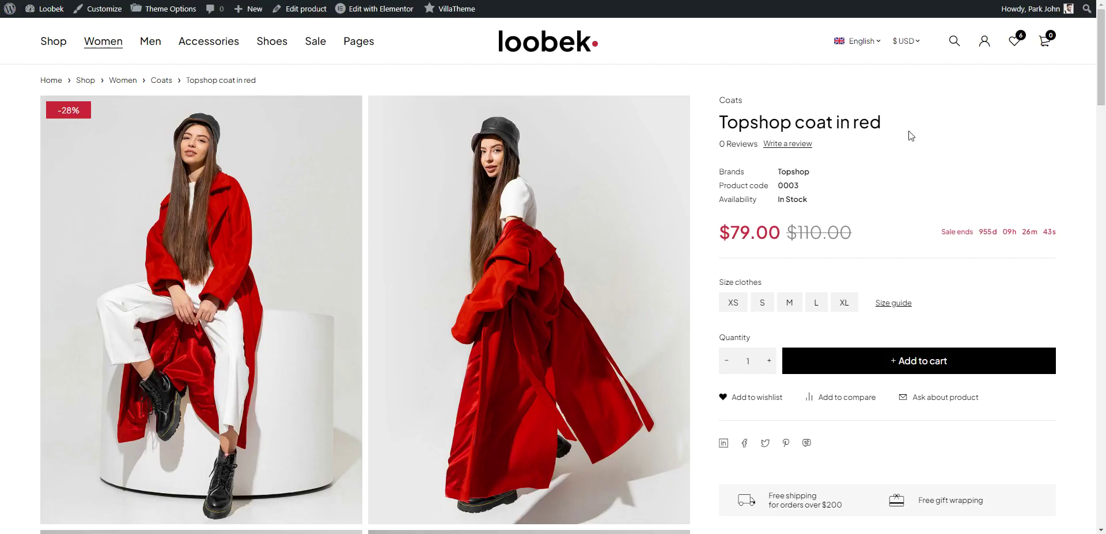
right_click(908, 135)
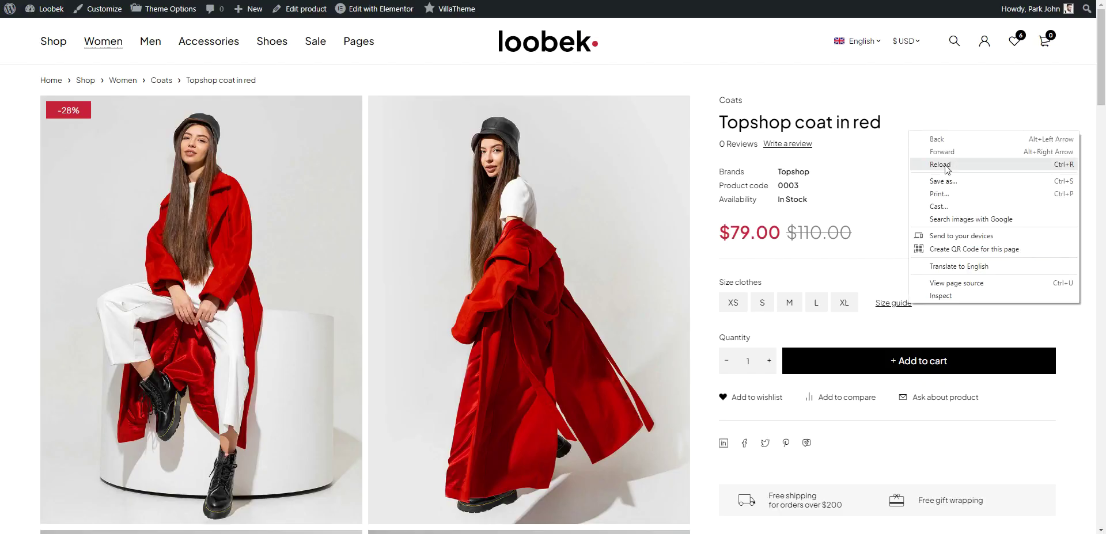
click(922, 161)
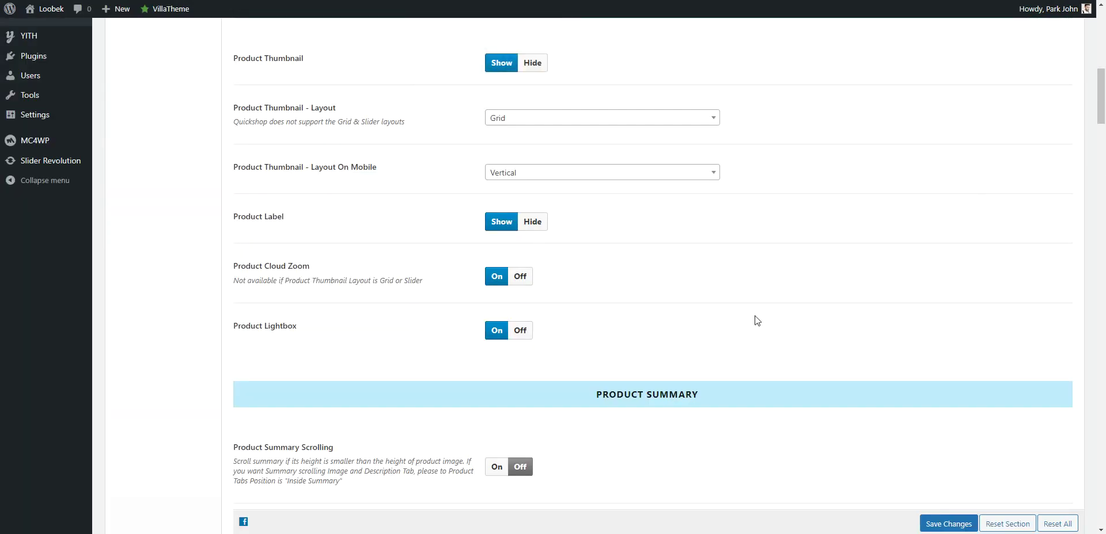
Set Product Tabs Accordion to On All Screens and save the theme options.
scroll(501, 369, down, 11)
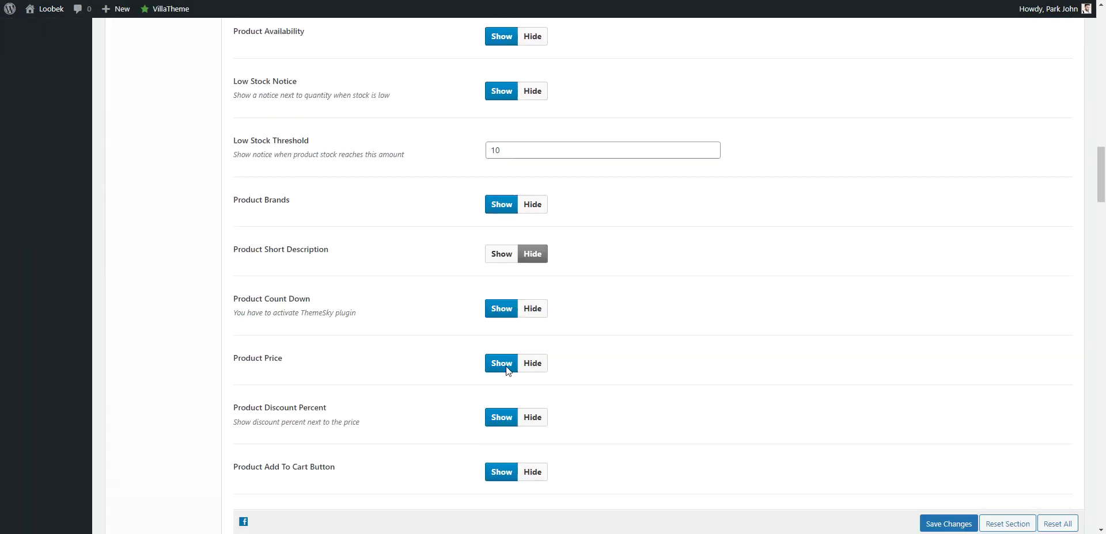
scroll(506, 369, down, 15)
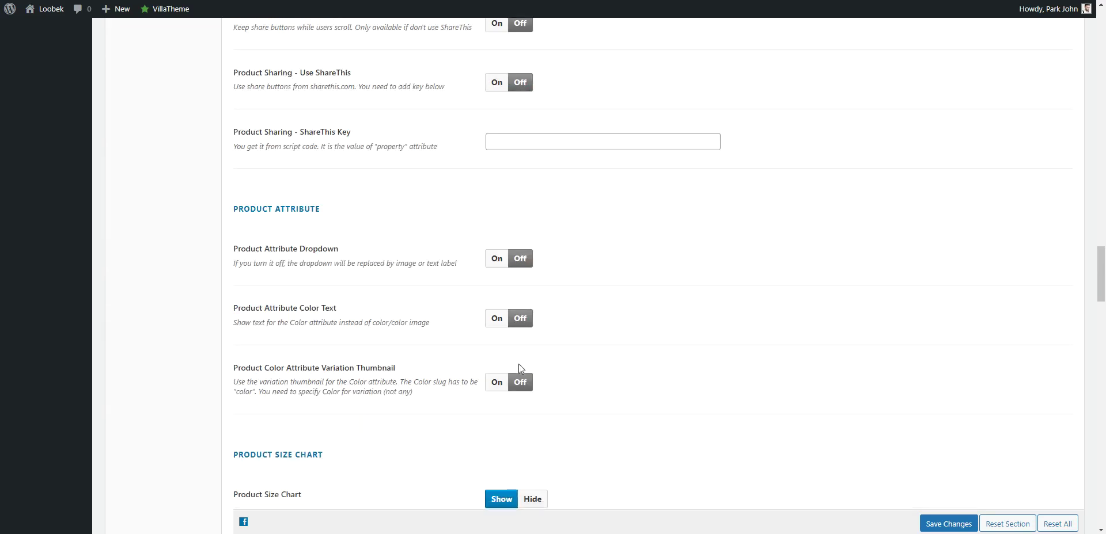
scroll(518, 369, down, 18)
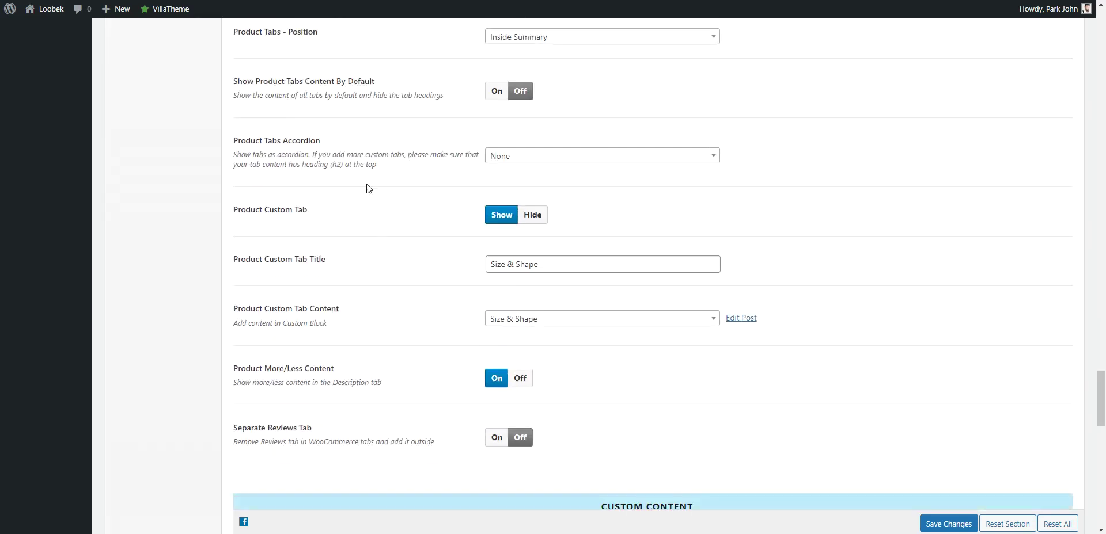
drag(275, 141, 409, 149)
click(539, 156)
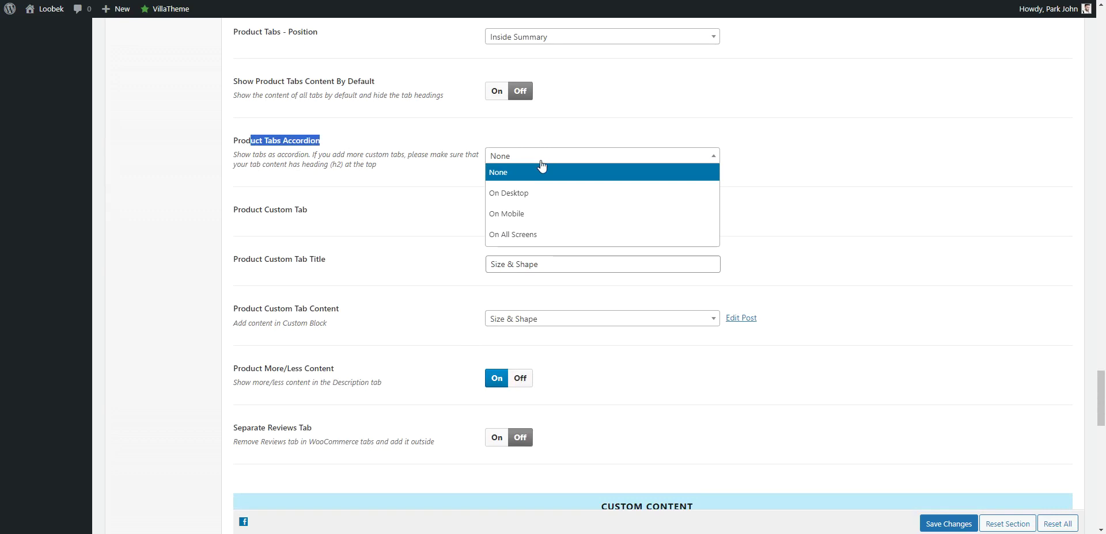
click(531, 235)
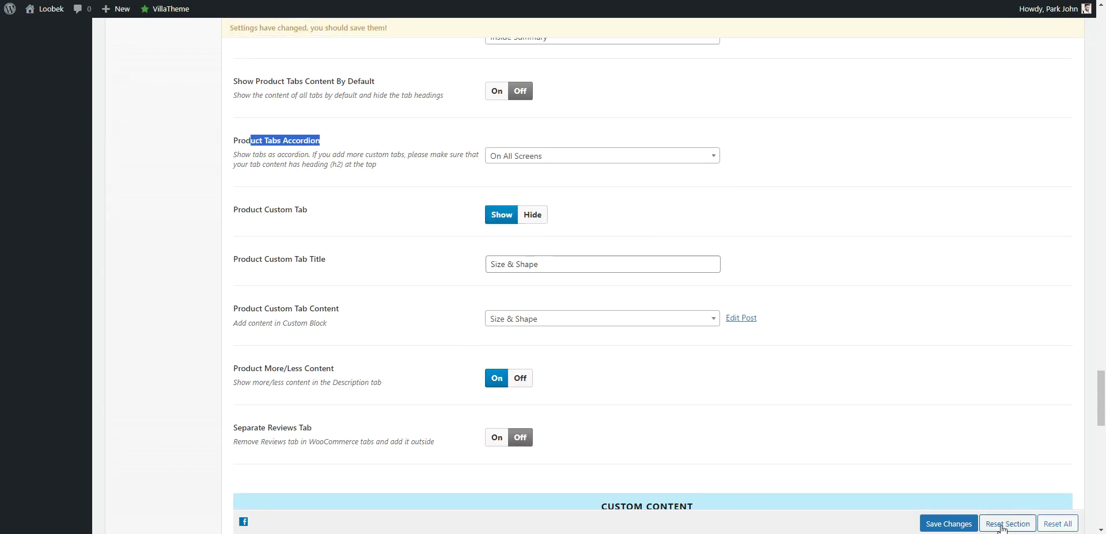
click(945, 523)
Go back to the product page and reload it to check the accordion tabs.
key(ctrl+Tab)
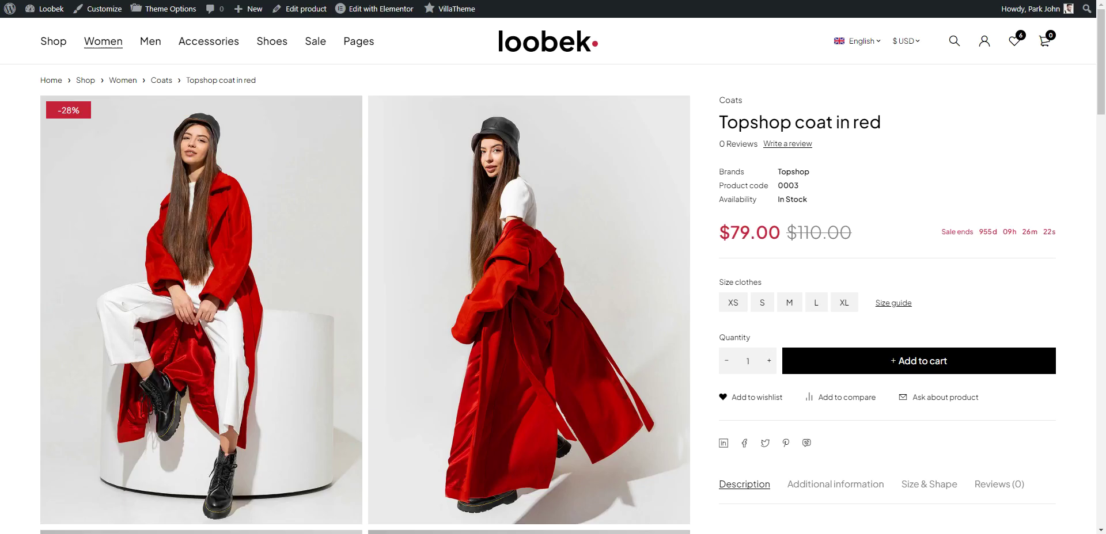
right_click(943, 161)
click(972, 191)
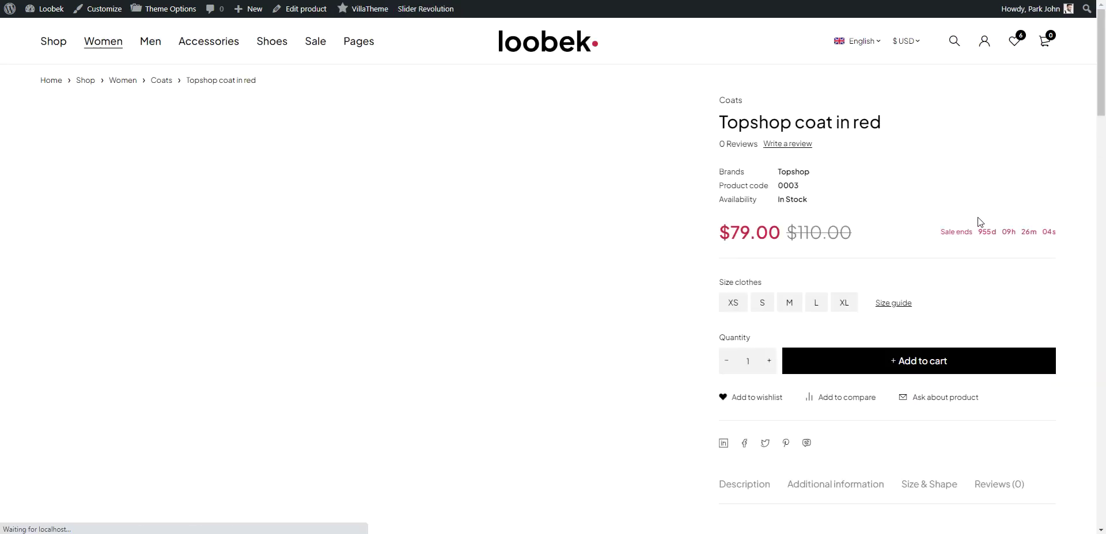
right_click(987, 195)
click(984, 225)
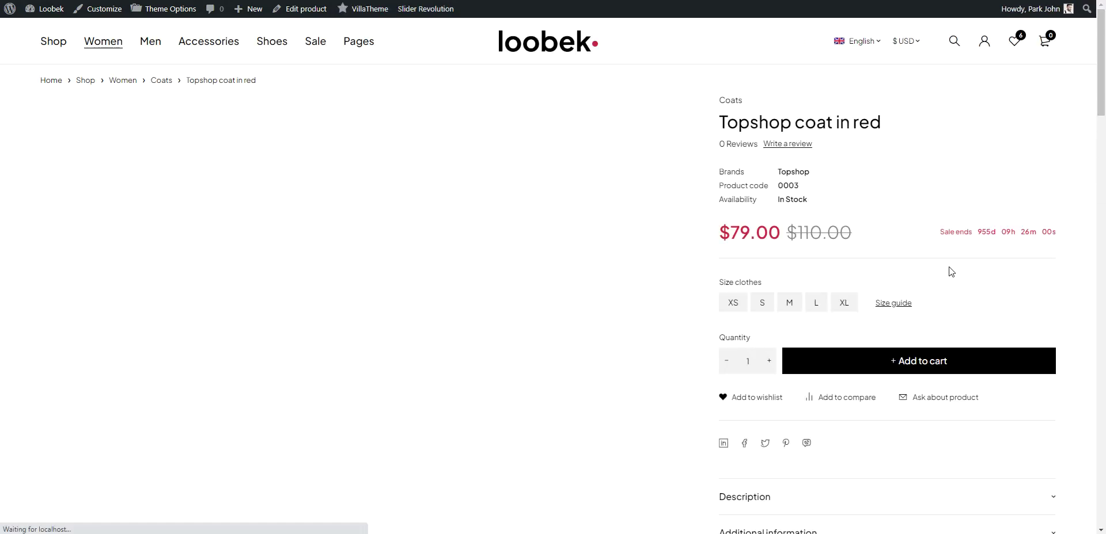
Expand and collapse the Additional information and Size & Shape accordion sections inside the product summary.
scroll(952, 271, down, 5)
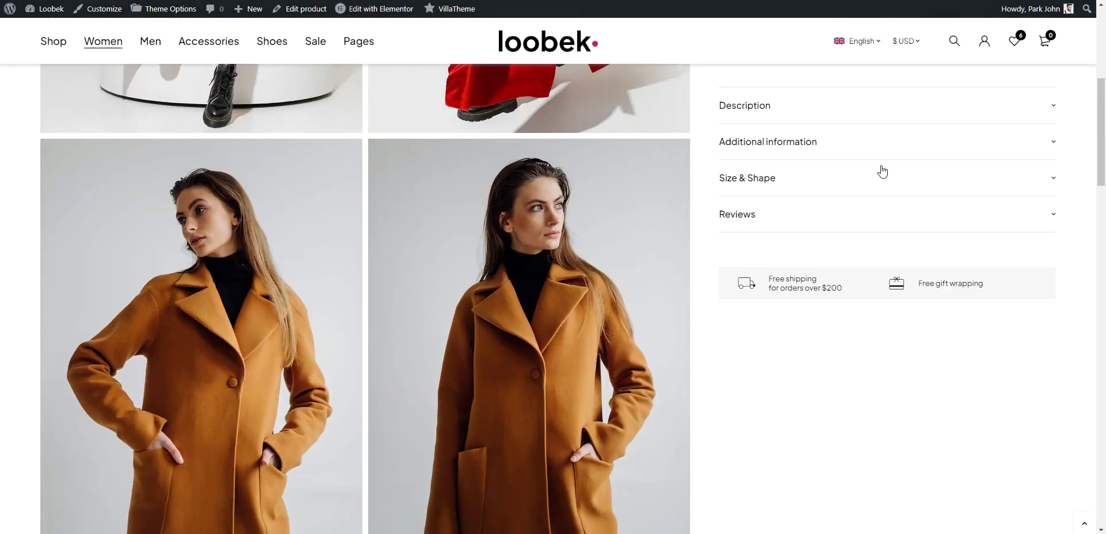
click(857, 149)
click(857, 155)
click(812, 188)
click(813, 190)
scroll(882, 299, up, 6)
scroll(814, 294, down, 1)
scroll(812, 231, up, 1)
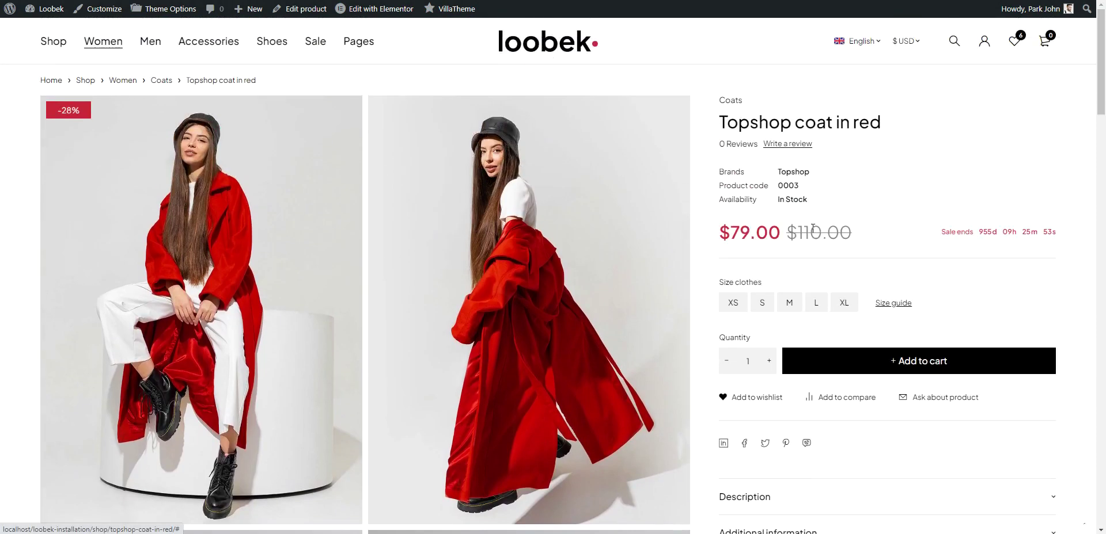
Return to the theme options, change the Product Thumbnail layout to show a thumbnail row below the images, and save.
key(ctrl+Tab)
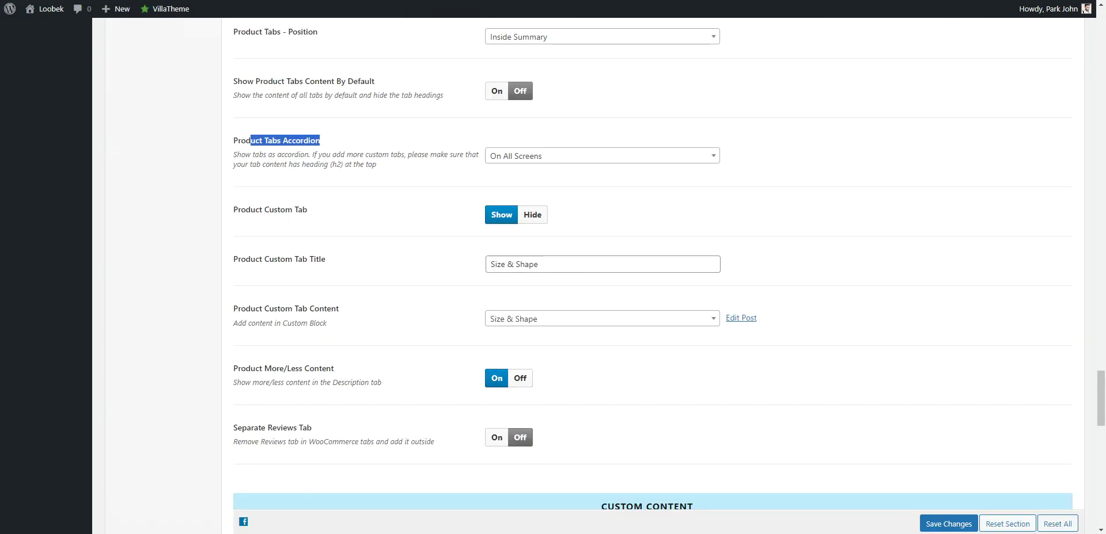
scroll(649, 205, up, 3)
scroll(653, 203, up, 8)
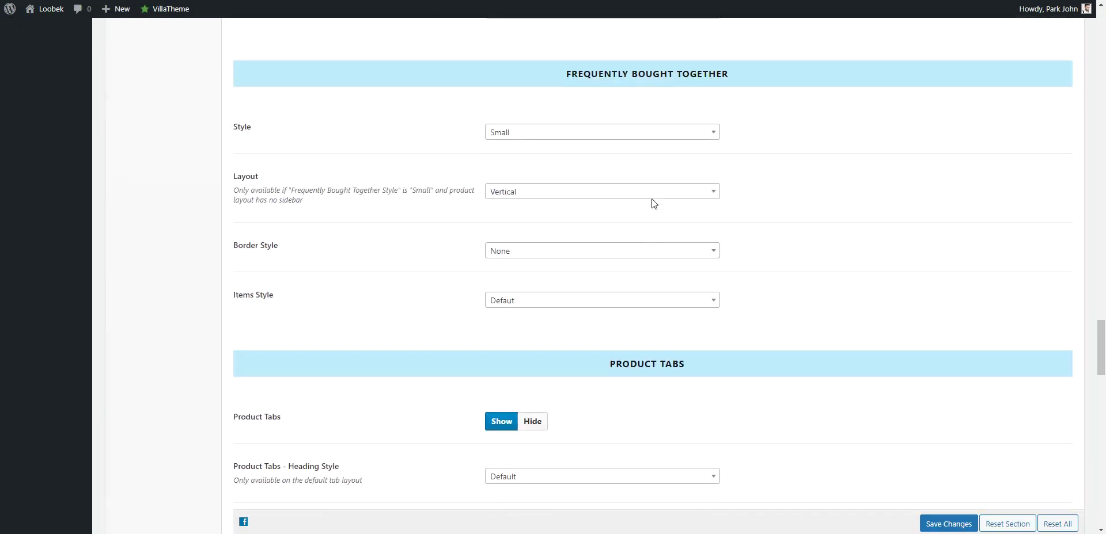
scroll(654, 205, up, 16)
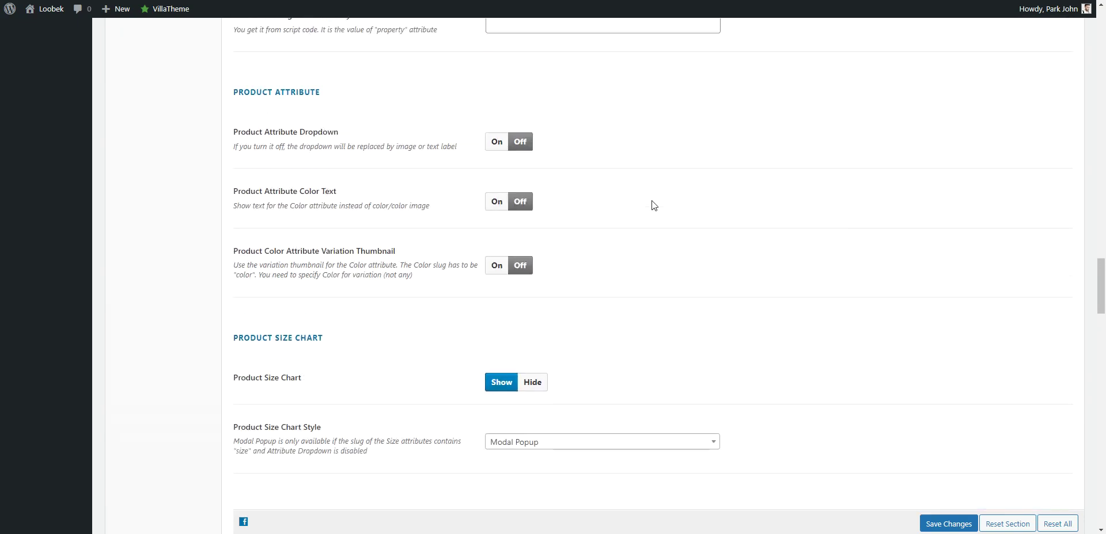
scroll(653, 203, up, 15)
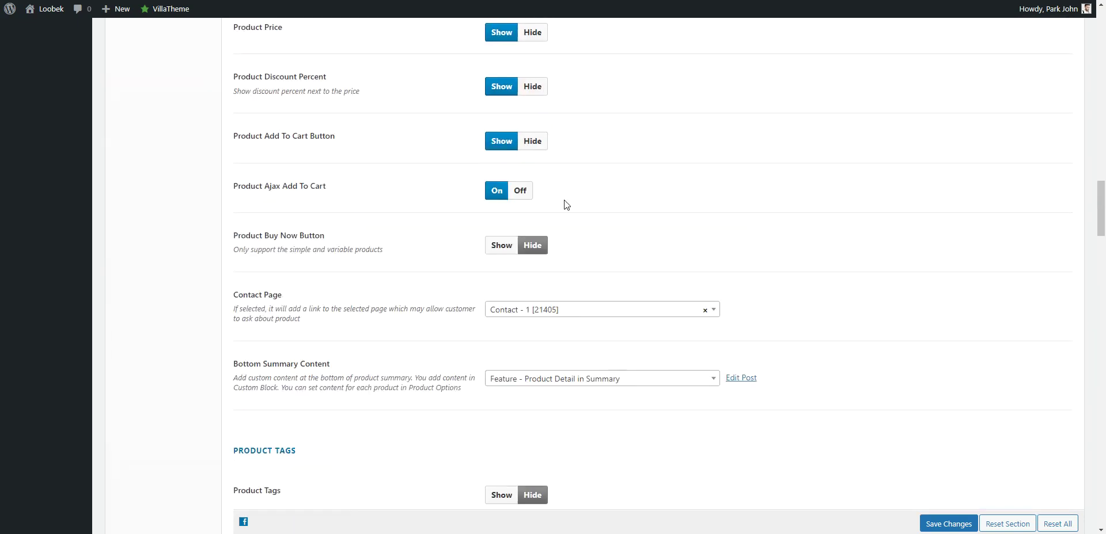
scroll(602, 206, up, 4)
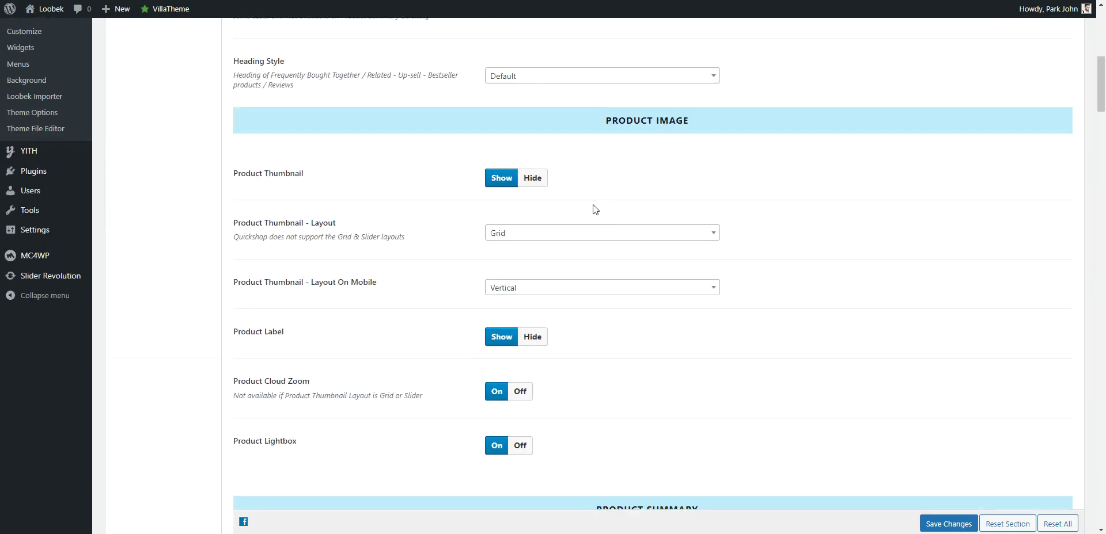
click(518, 232)
click(521, 311)
drag(1101, 105, 1082, 398)
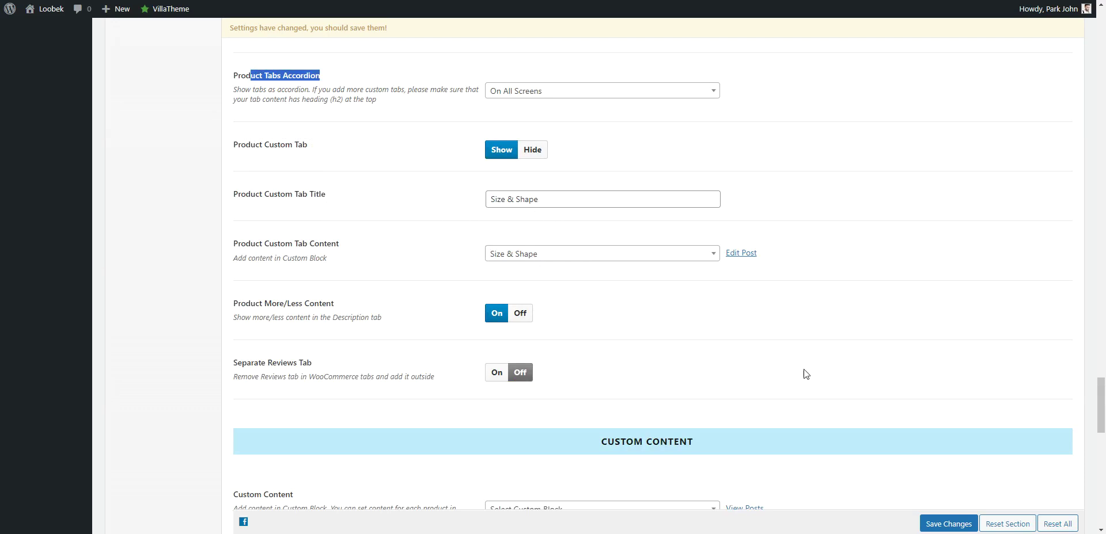
click(947, 526)
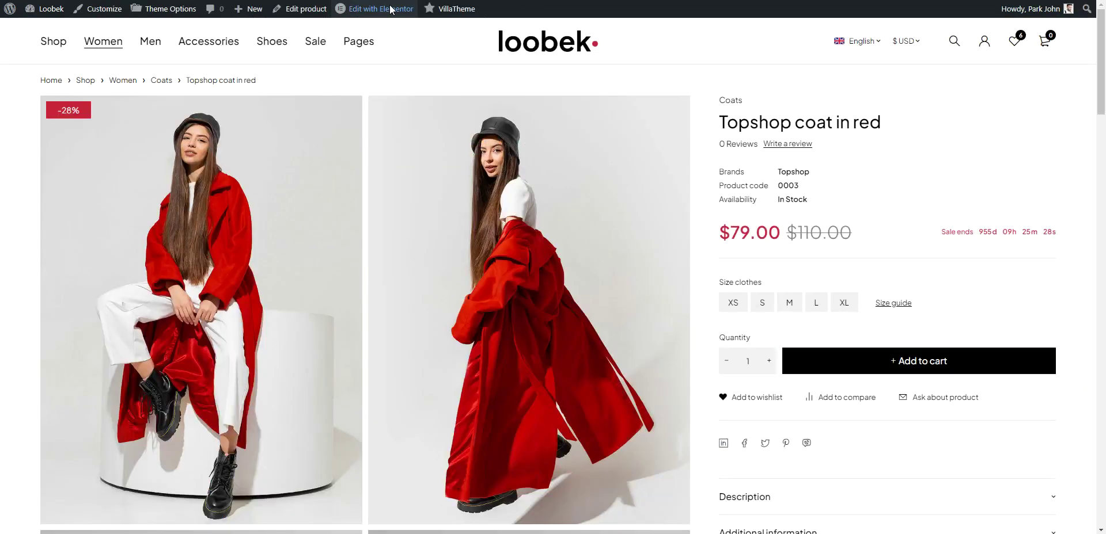
Reload the product page and review the image gallery with its thumbnail row.
right_click(950, 143)
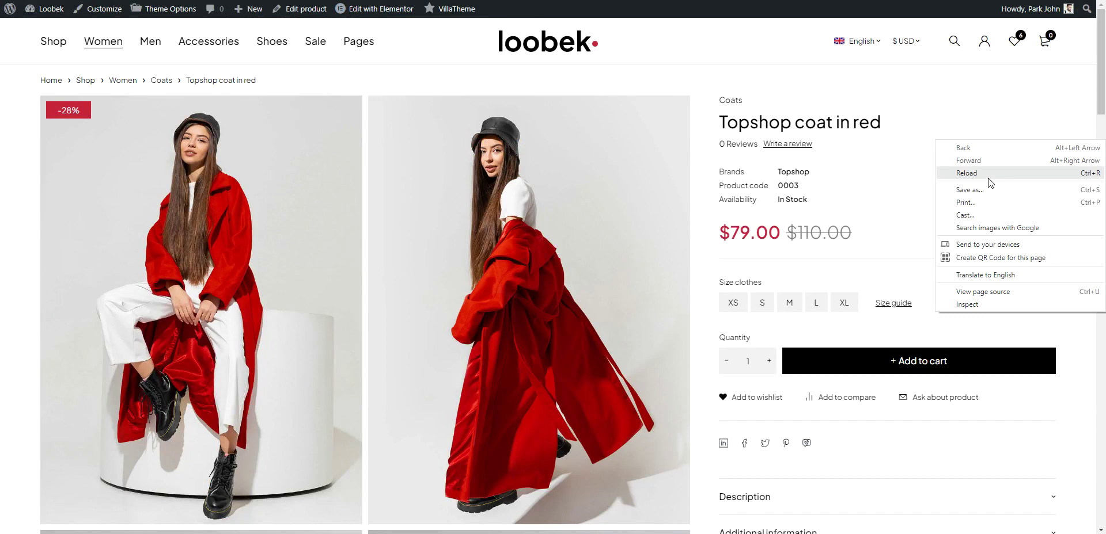
click(988, 179)
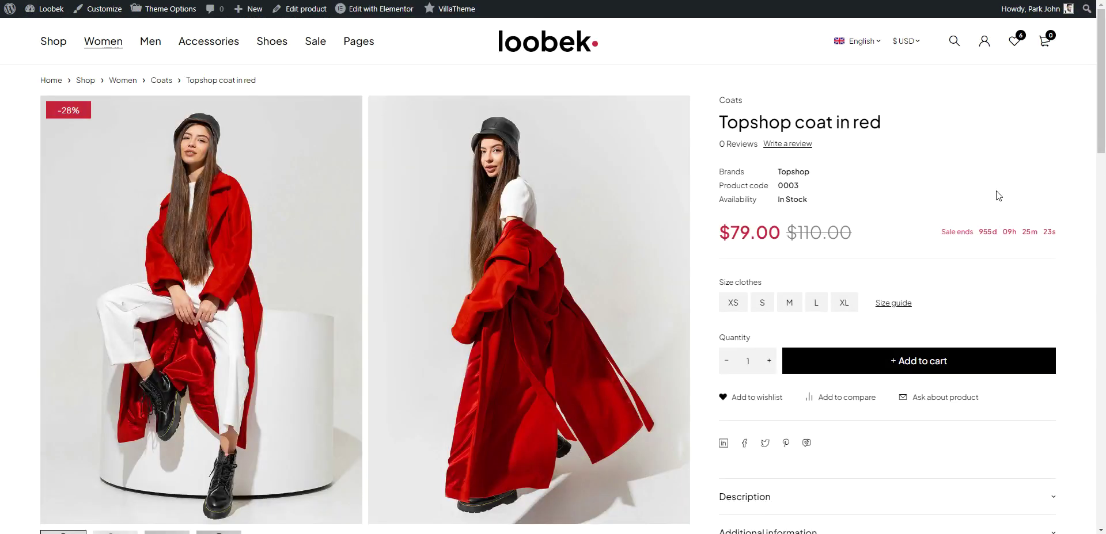
scroll(998, 196, down, 10)
scroll(998, 197, up, 8)
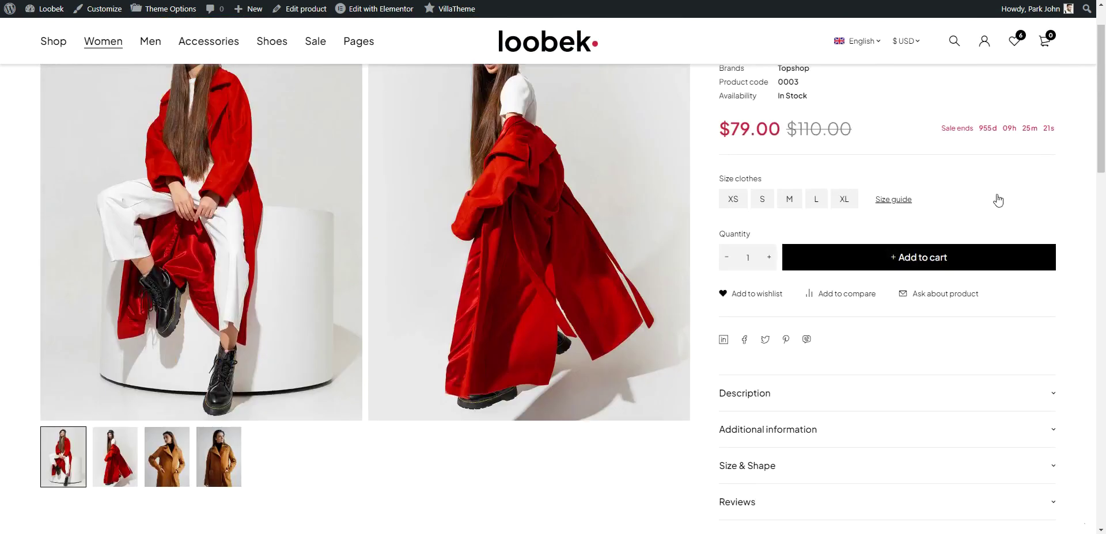
scroll(998, 200, up, 2)
Turn on Product Summary Scrolling in the theme options and save the changes.
key(ctrl+Tab)
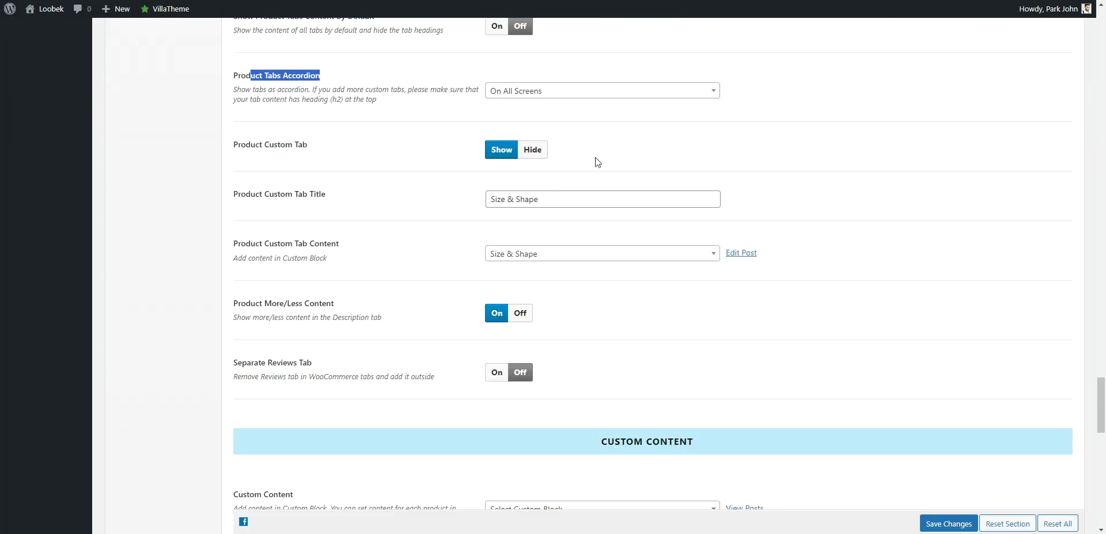
scroll(676, 228, down, 1)
scroll(675, 230, up, 10)
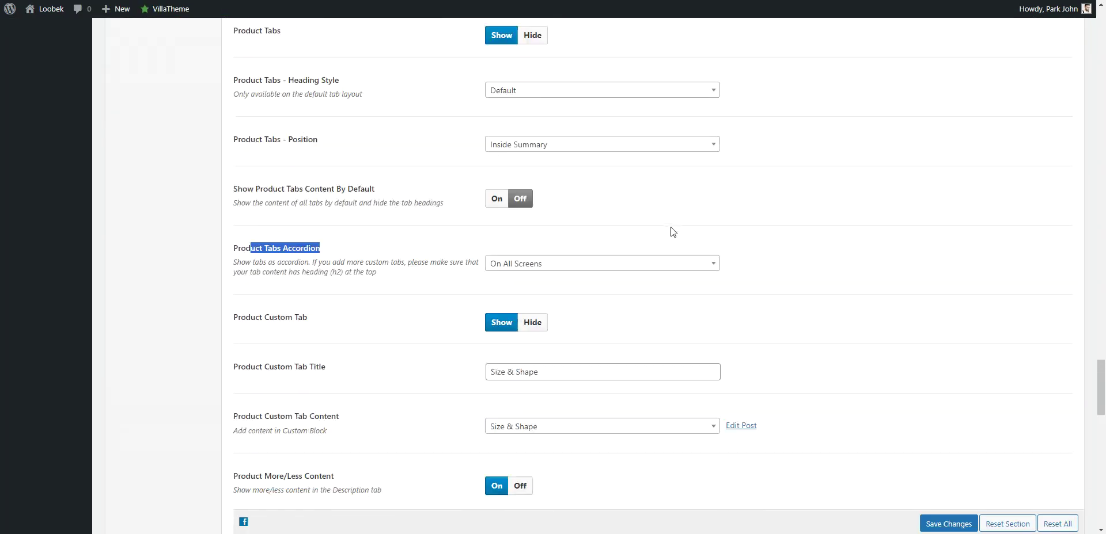
scroll(673, 232, up, 15)
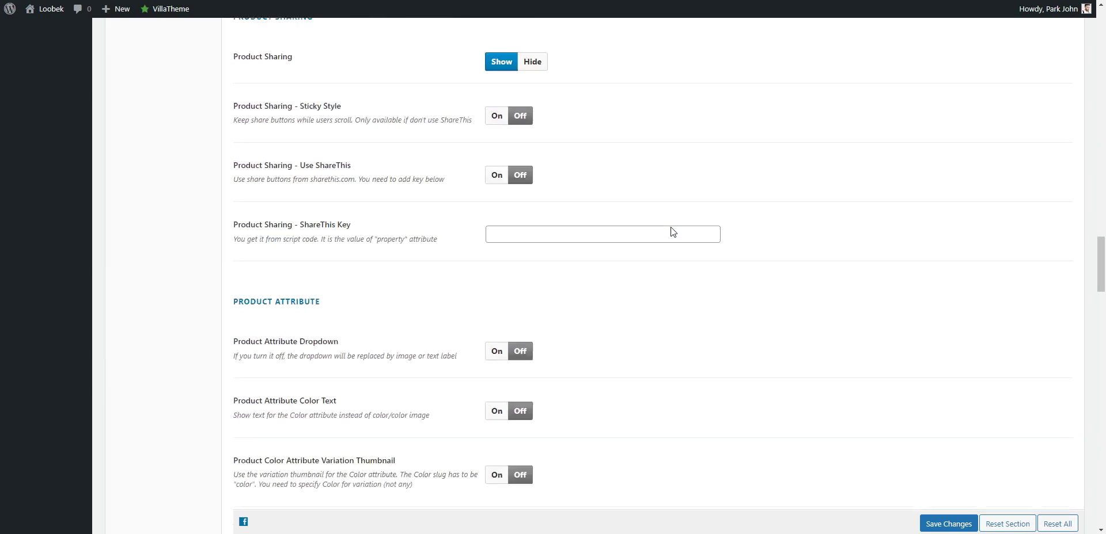
scroll(672, 232, up, 13)
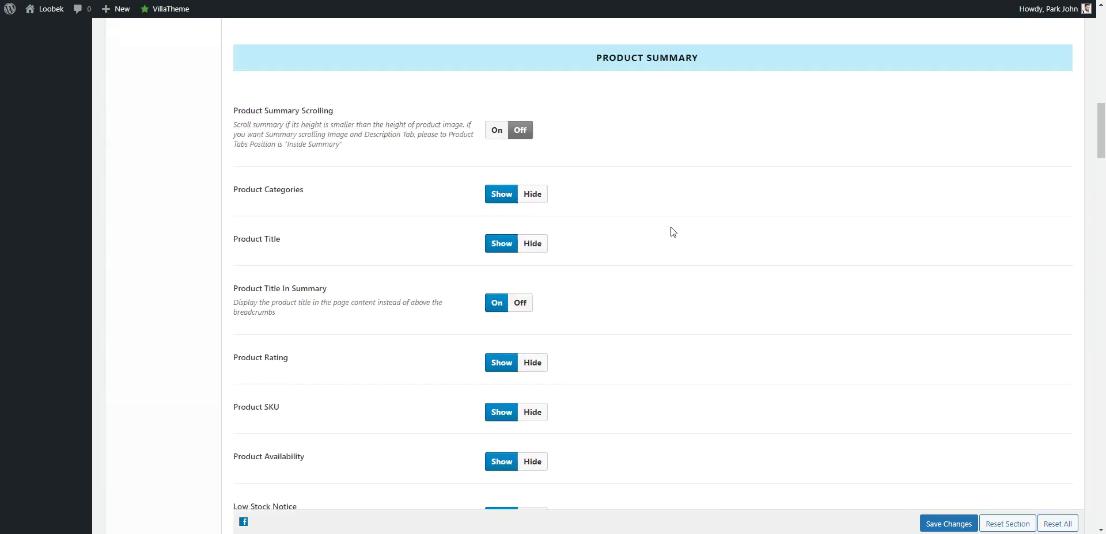
scroll(618, 278, down, 1)
click(496, 287)
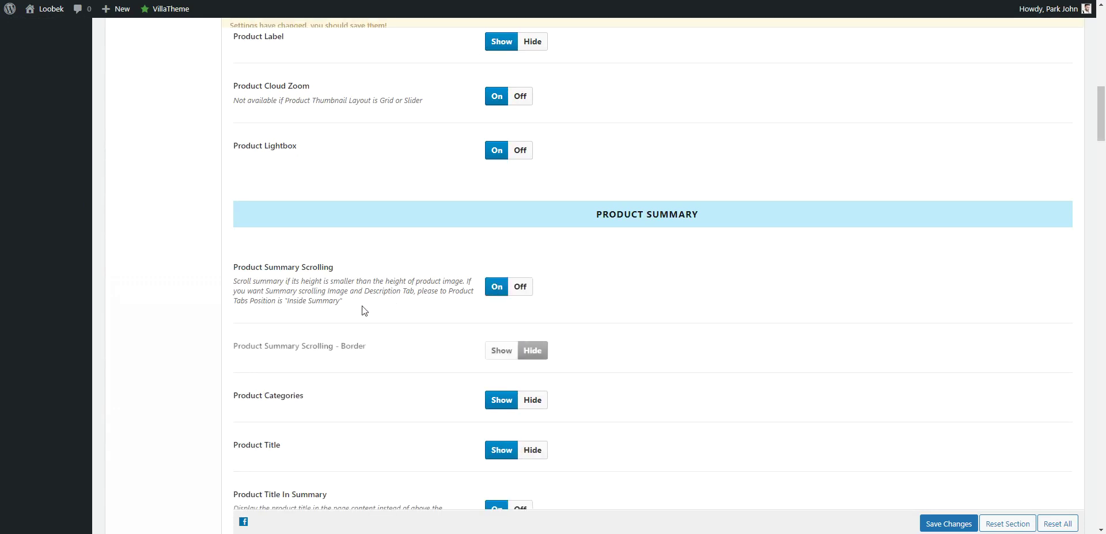
click(952, 524)
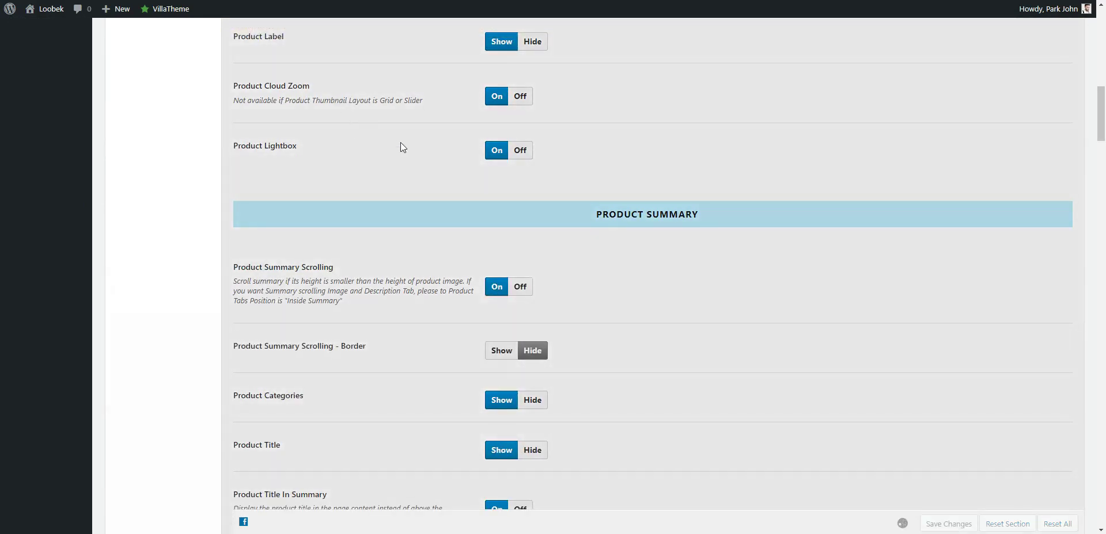
Reload the product page and scroll through it to check the accordion tabs' position beside the scrolling summary.
key(ctrl+Tab)
right_click(936, 120)
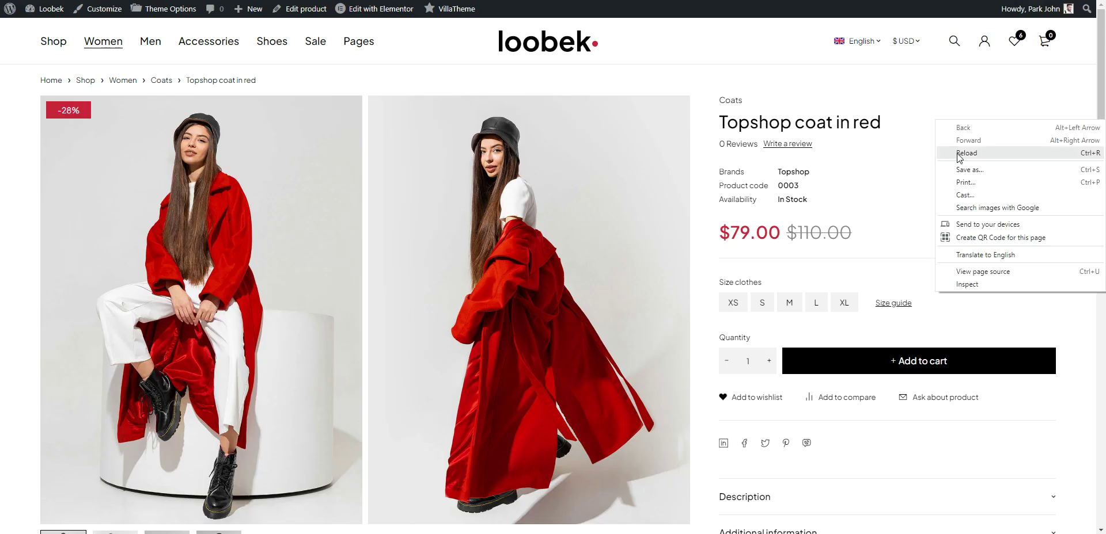
click(950, 151)
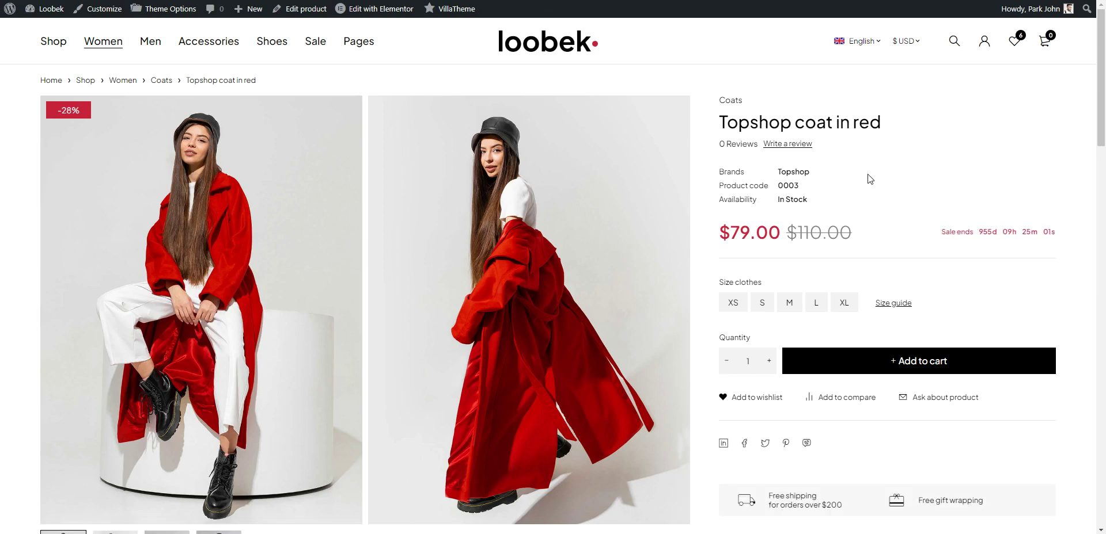
scroll(659, 295, down, 7)
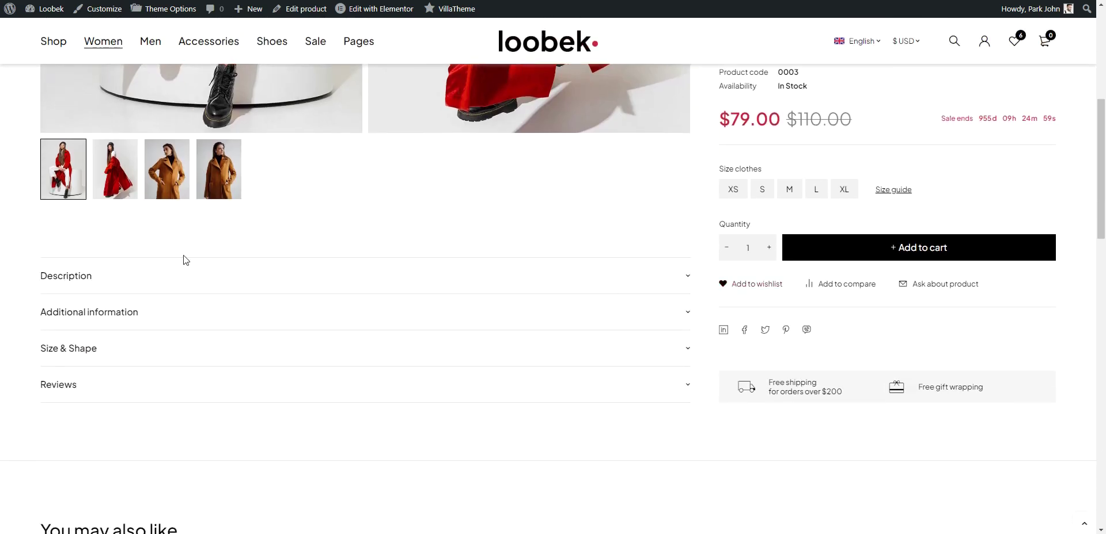
scroll(230, 288, up, 2)
scroll(274, 291, down, 5)
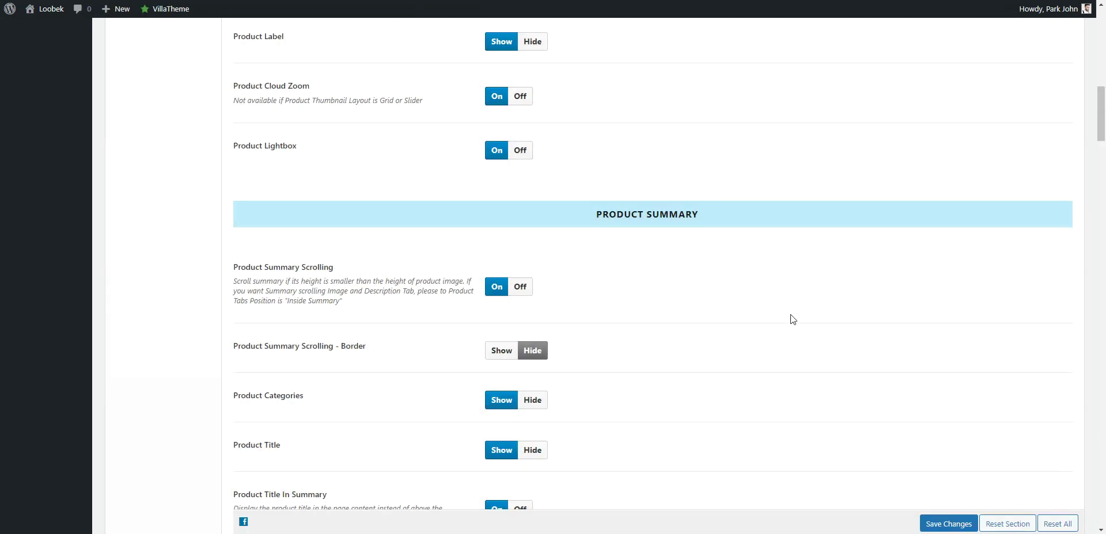
Set Custom Content to Feature - Product Detail in Summary with its position Above Product Tabs, and save the theme options.
scroll(792, 321, down, 15)
scroll(790, 322, down, 16)
scroll(793, 323, down, 15)
scroll(320, 163, up, 5)
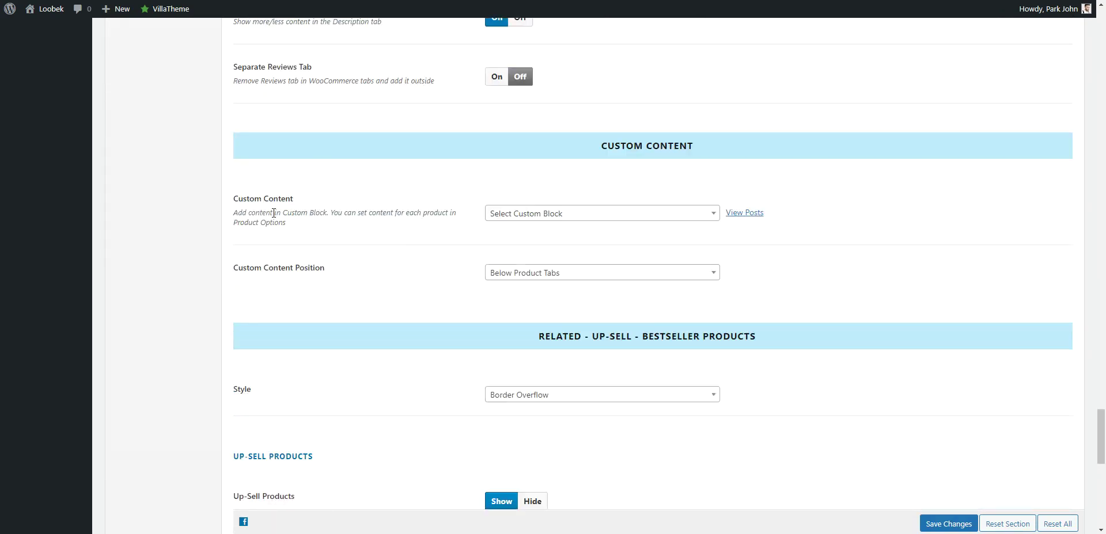
drag(263, 199, 294, 199)
click(535, 215)
scroll(569, 299, down, 2)
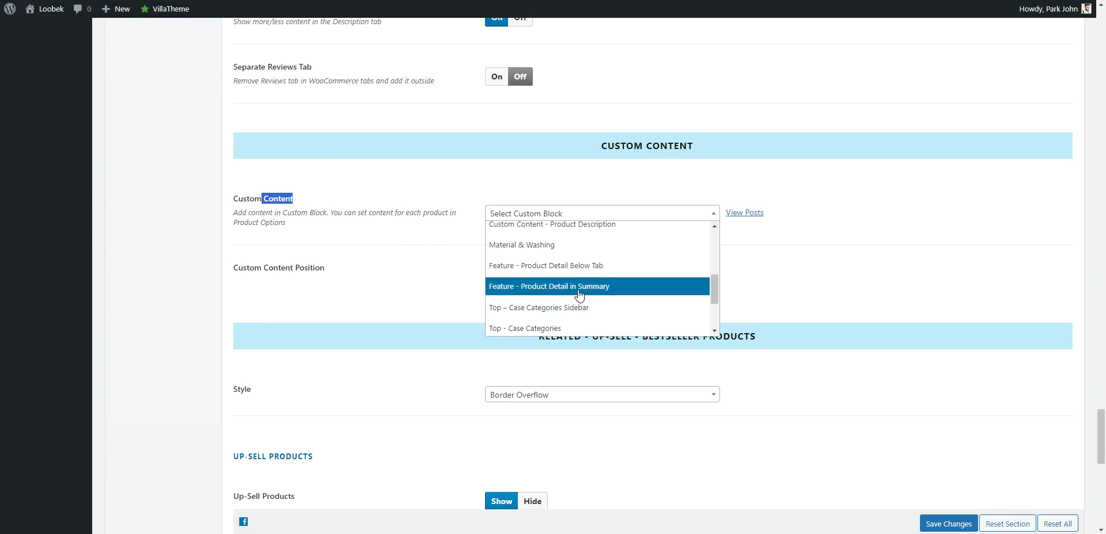
click(580, 287)
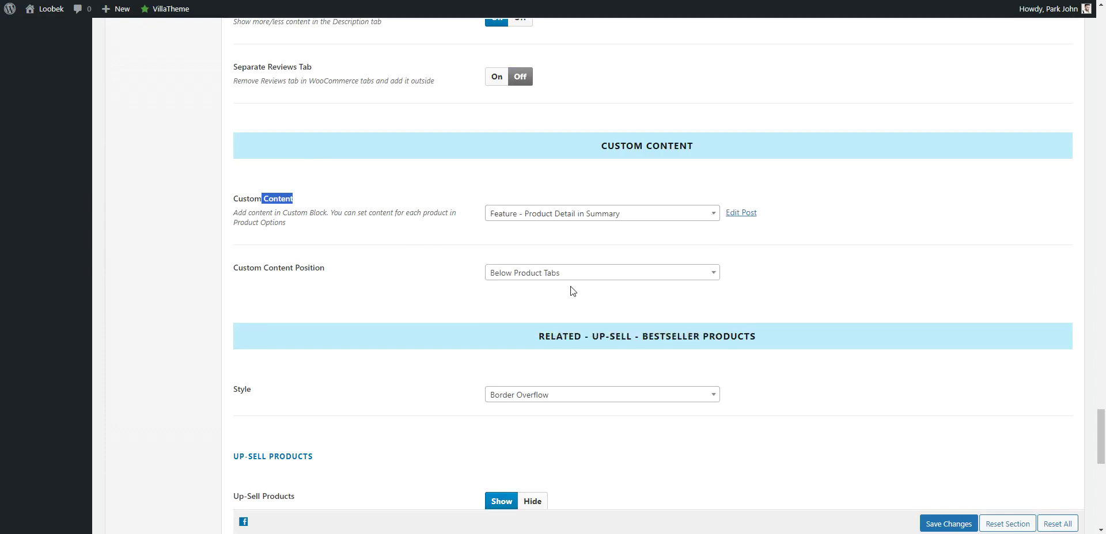
drag(254, 269, 353, 272)
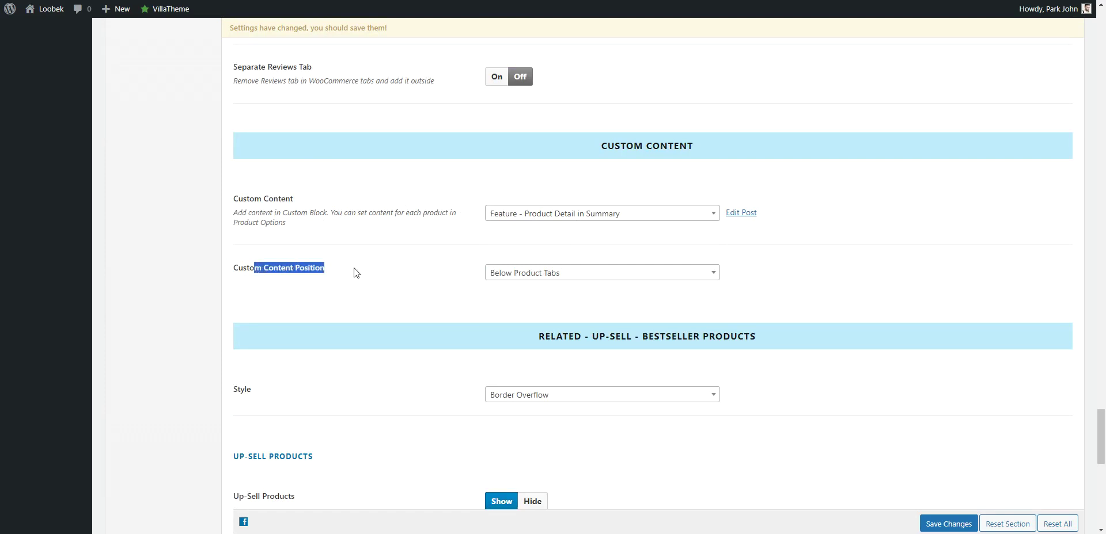
click(538, 274)
click(537, 289)
click(948, 524)
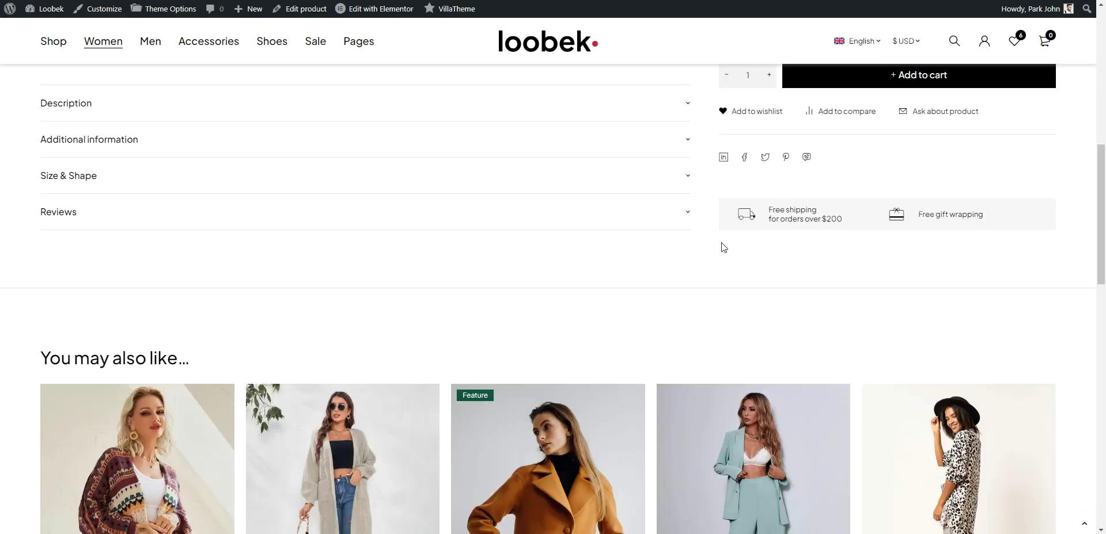
Reload the product page to check the custom feature block above the product tabs.
right_click(724, 248)
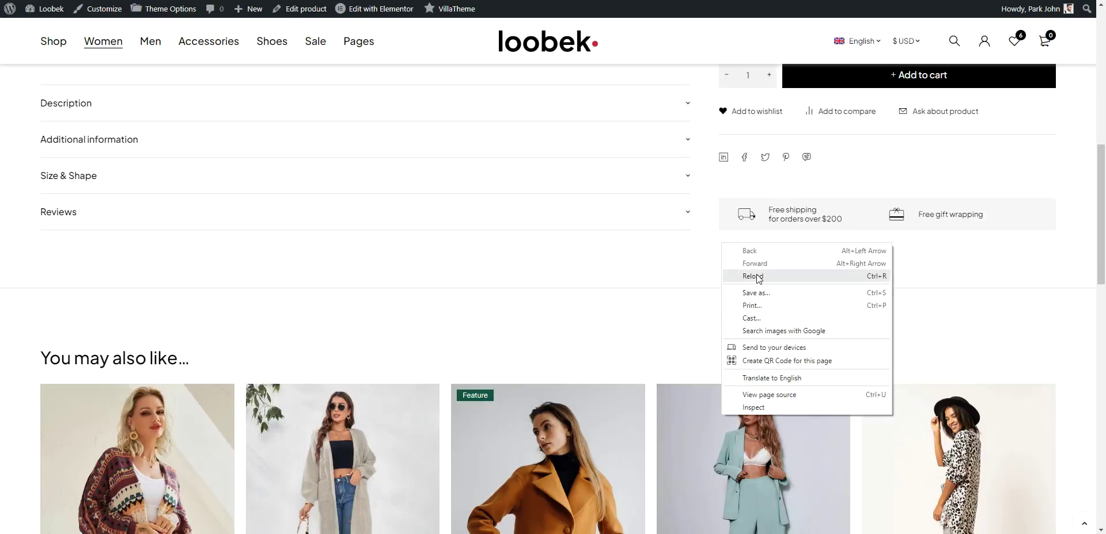
click(760, 275)
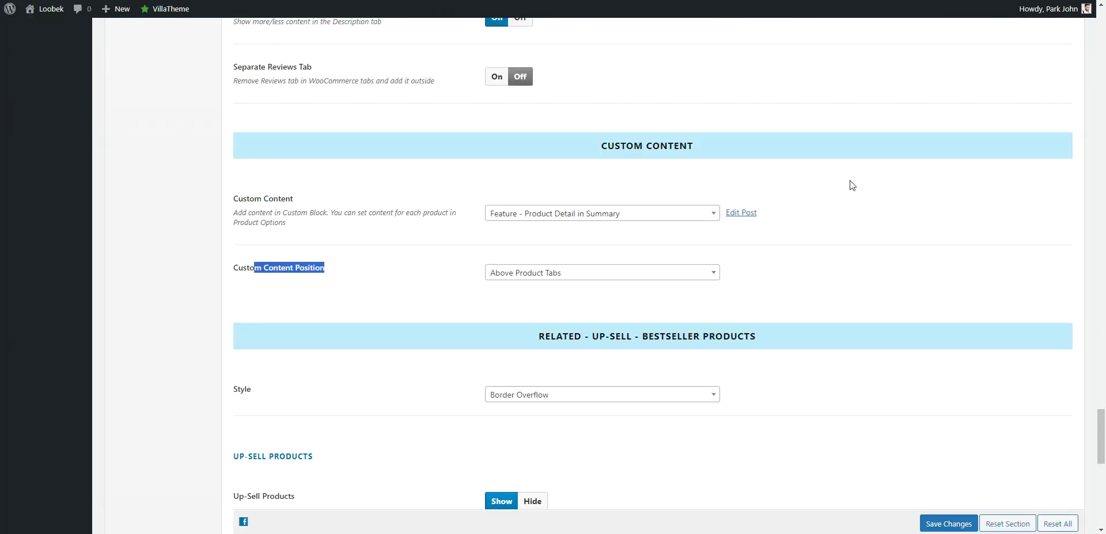
Change Custom Content to Custom Content - Product Description and save the theme options.
click(622, 215)
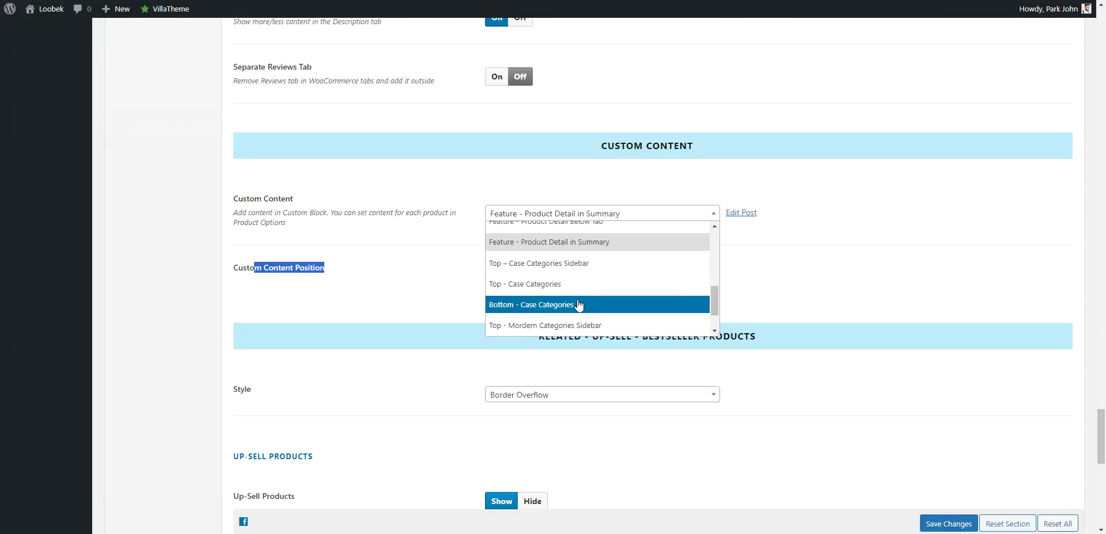
scroll(585, 294, up, 2)
scroll(585, 296, up, 2)
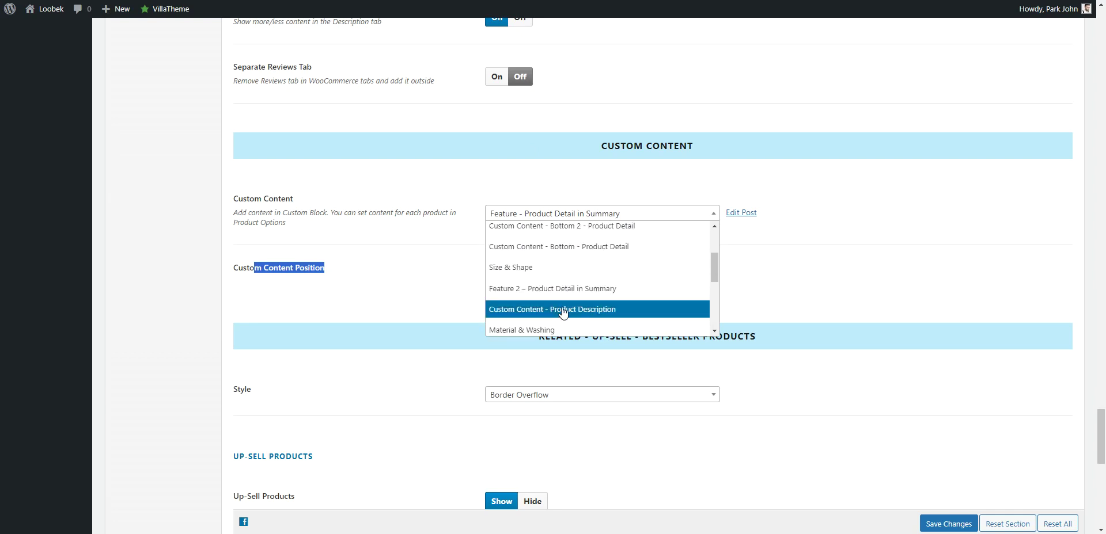
click(563, 310)
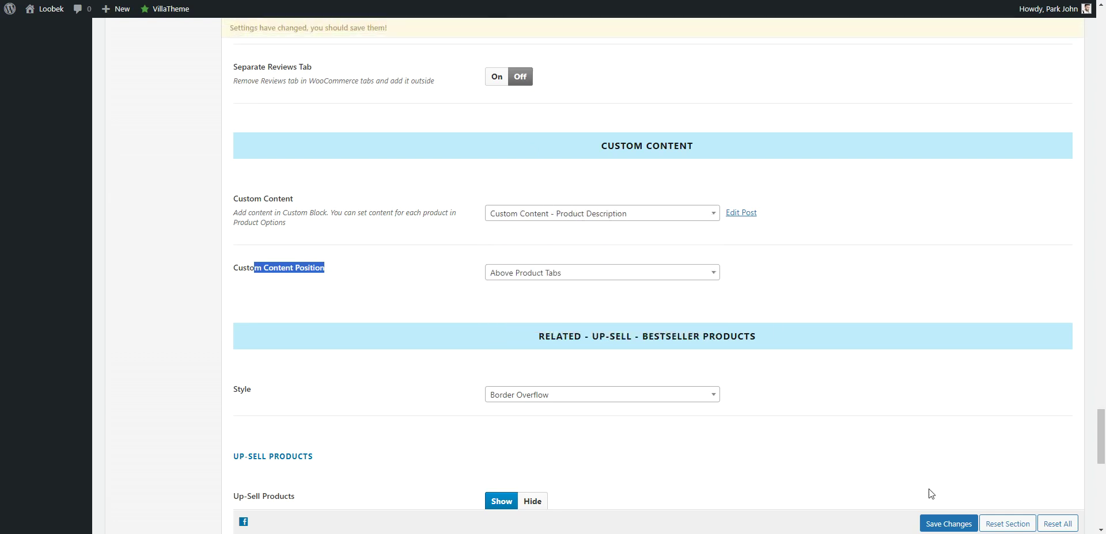
click(949, 524)
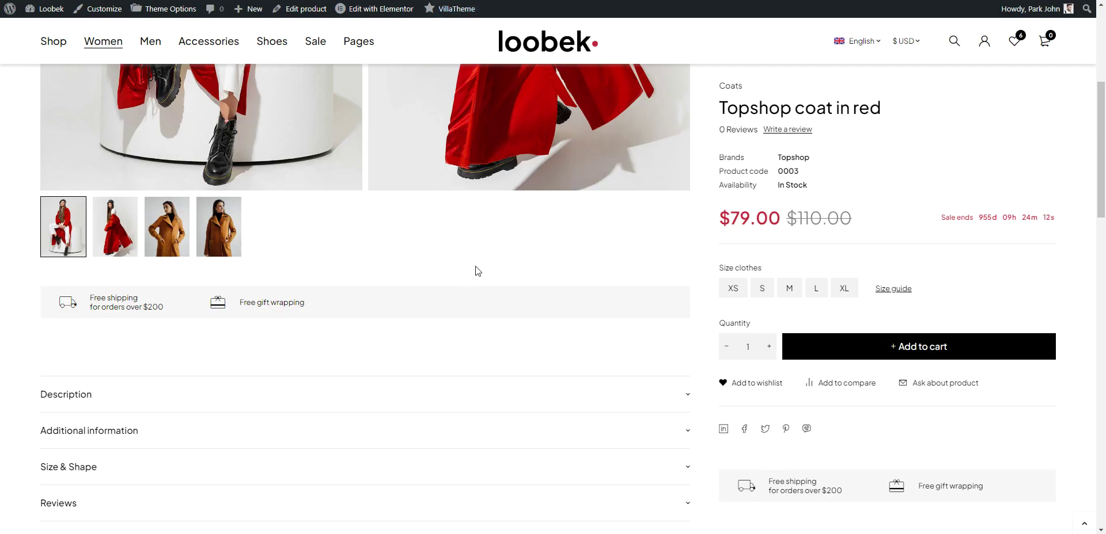
Reload the product page and scroll to the custom product description content below the gallery.
right_click(478, 271)
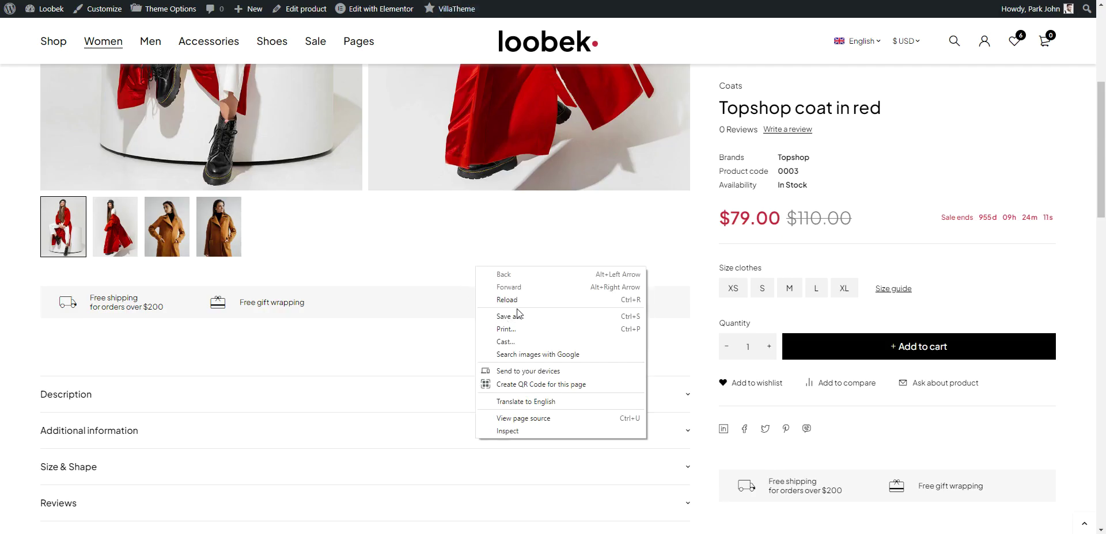
click(513, 305)
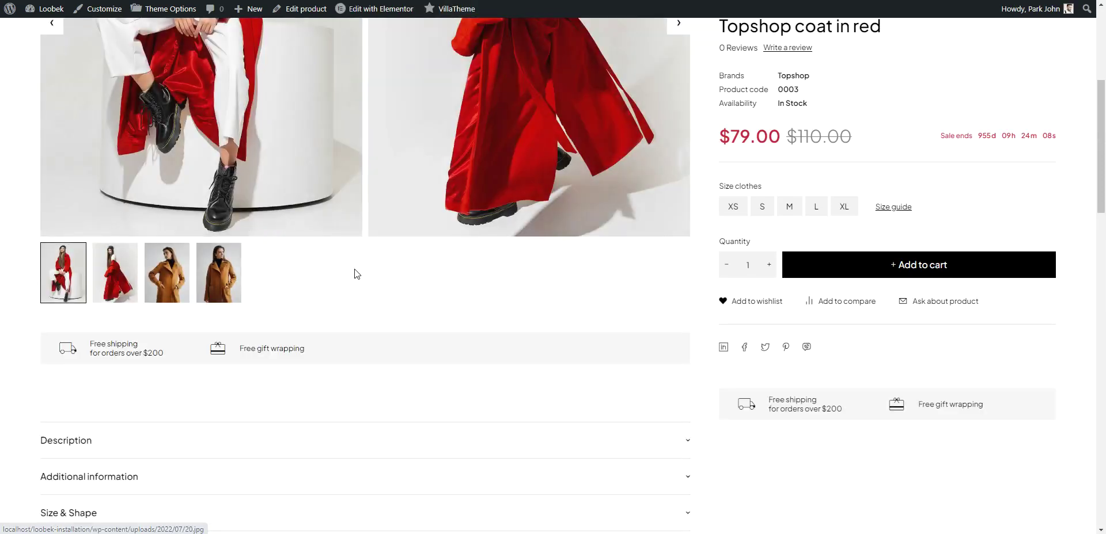
right_click(353, 275)
click(368, 302)
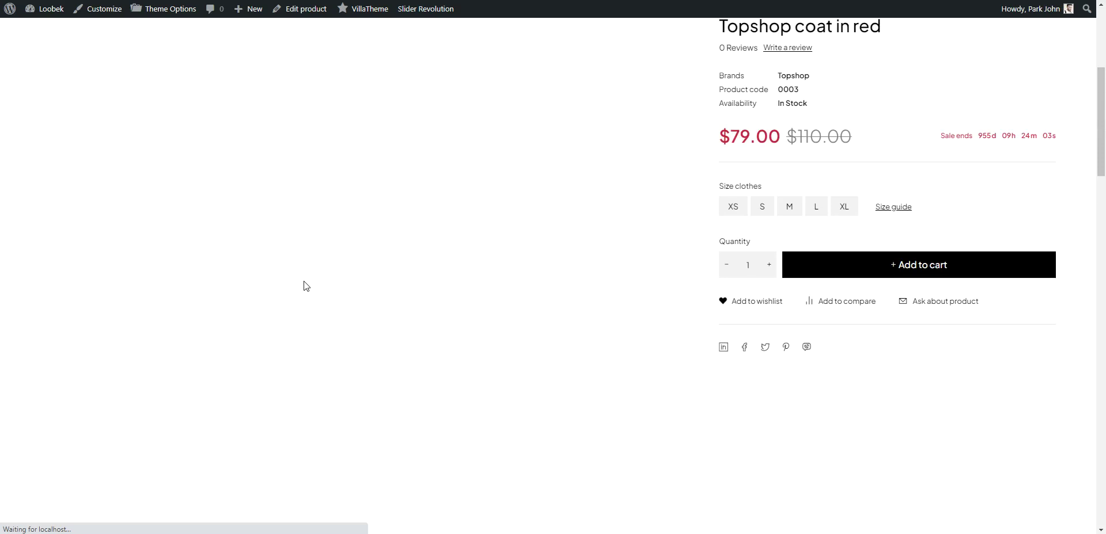
scroll(271, 357, down, 5)
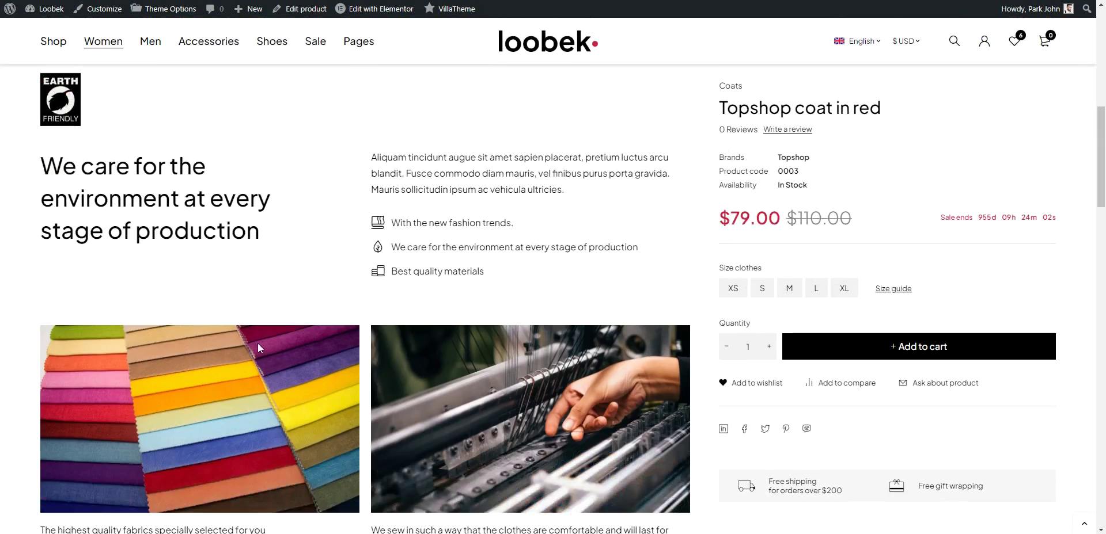
Look through the custom product description content above the accordion tabs on the product page.
scroll(345, 288, down, 4)
scroll(379, 314, down, 5)
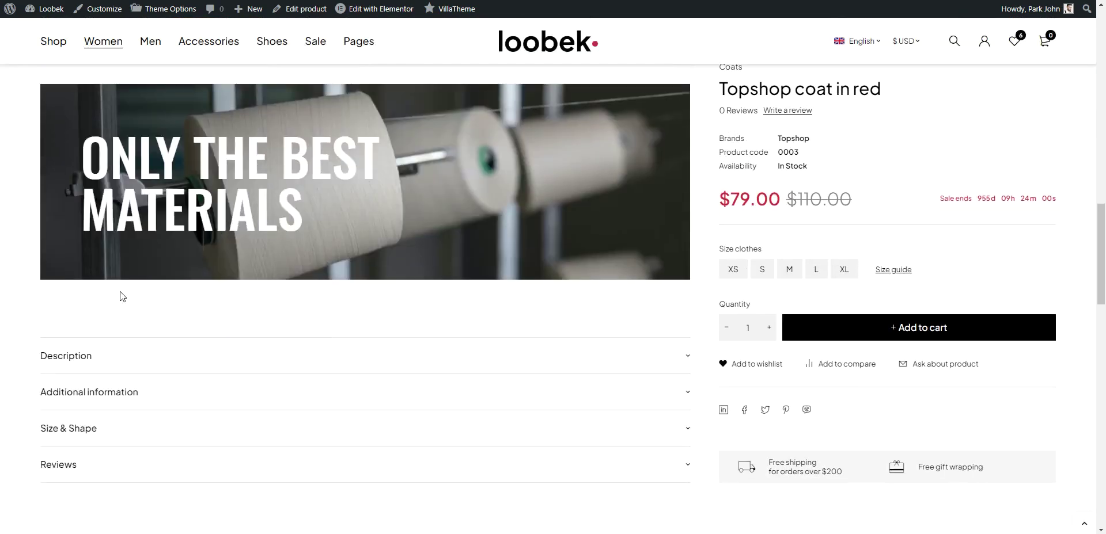
scroll(314, 199, up, 2)
scroll(315, 199, up, 10)
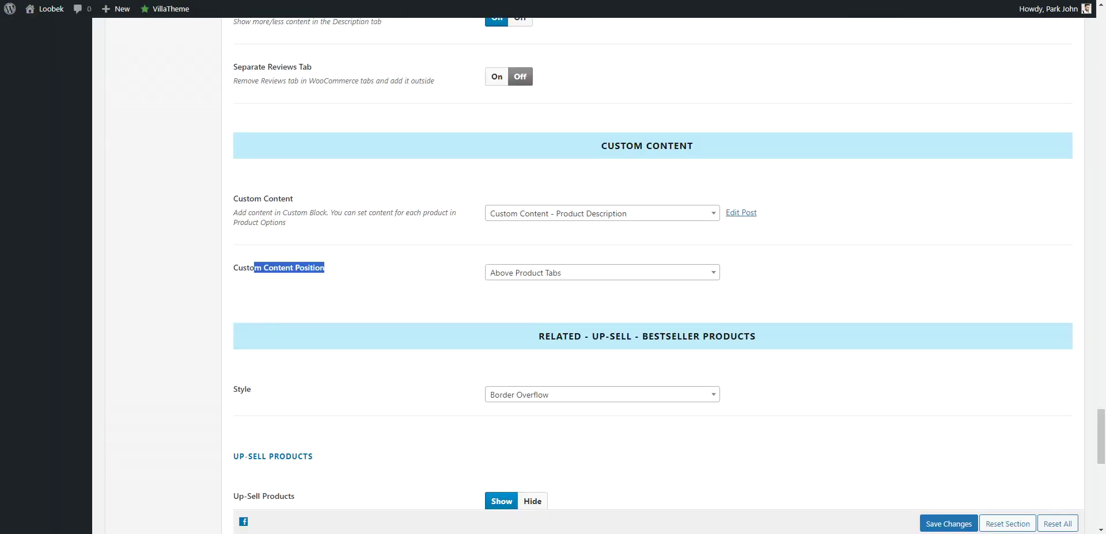
Return to the theme options and open the Custom Blocks list in a new tab.
scroll(131, 177, up, 1)
scroll(130, 172, up, 20)
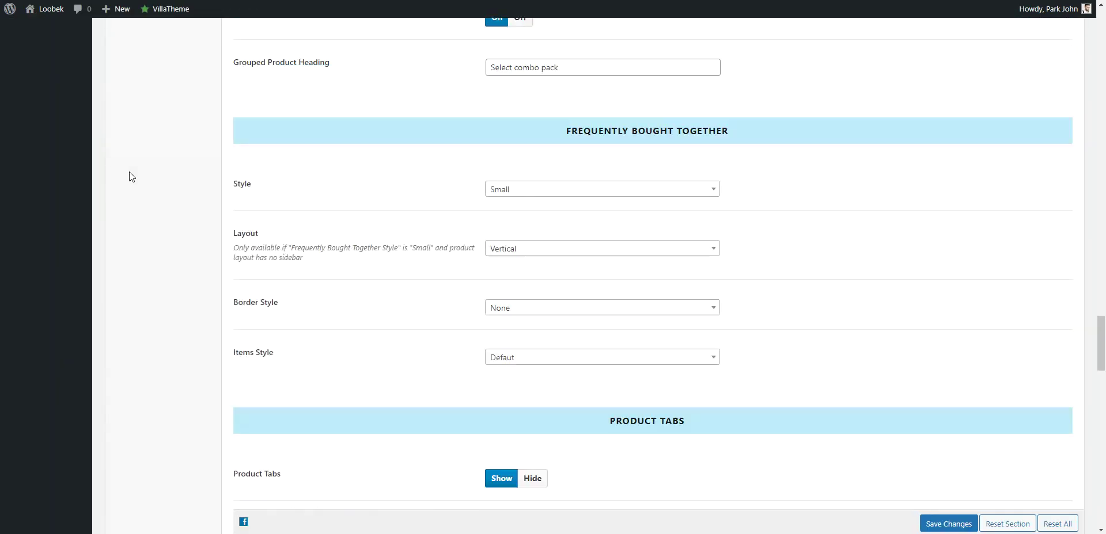
scroll(39, 210, up, 20)
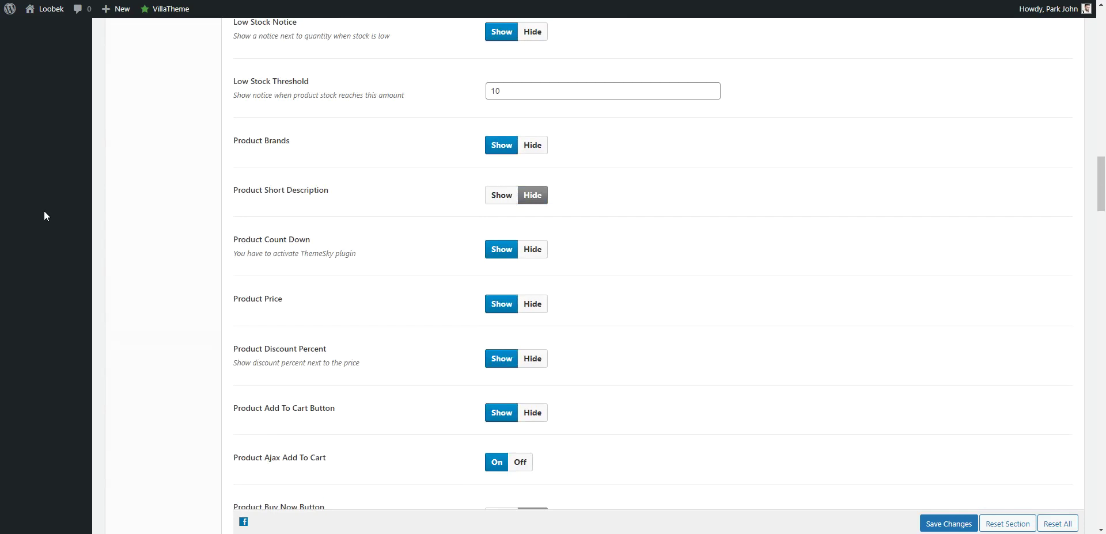
scroll(49, 218, up, 12)
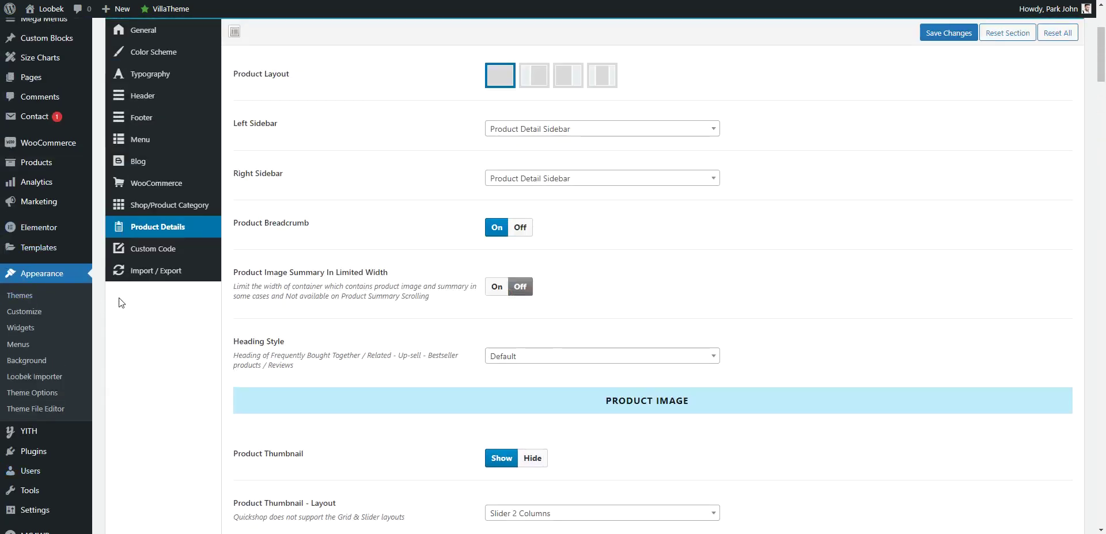
right_click(61, 212)
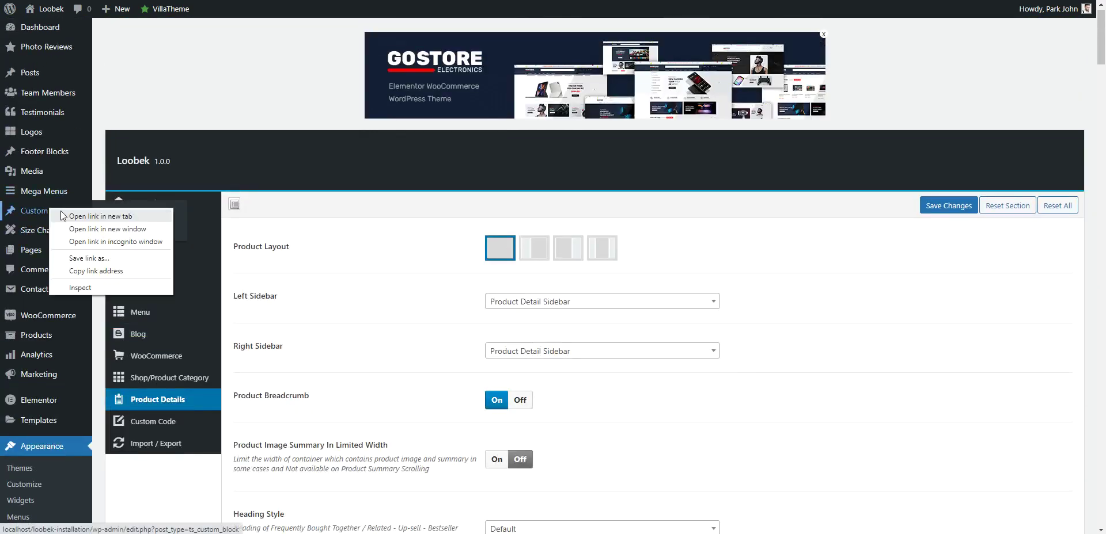
click(79, 216)
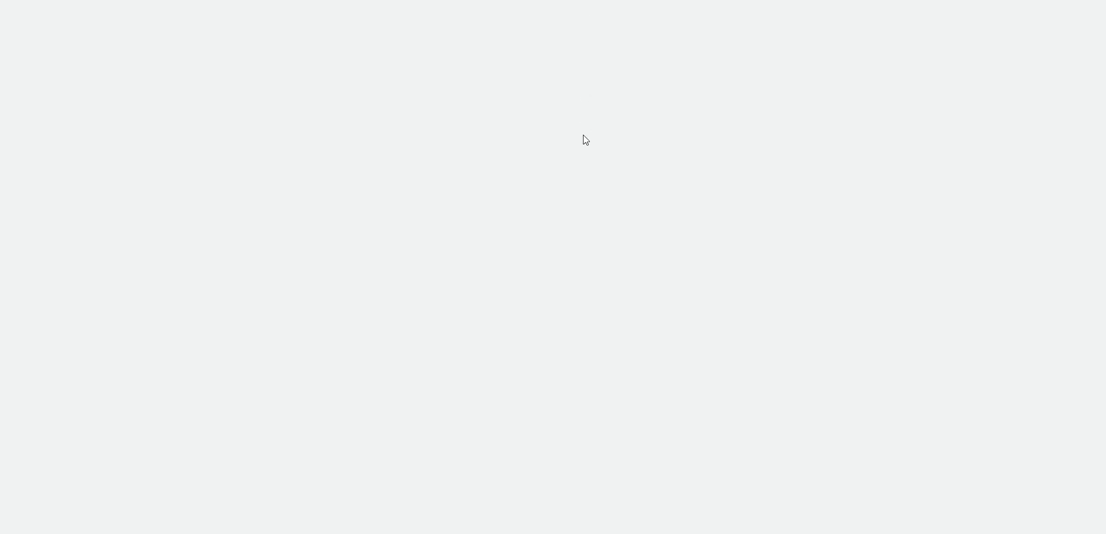
Open the Custom Content – Product Description block in Elementor and look over its content.
scroll(173, 253, down, 2)
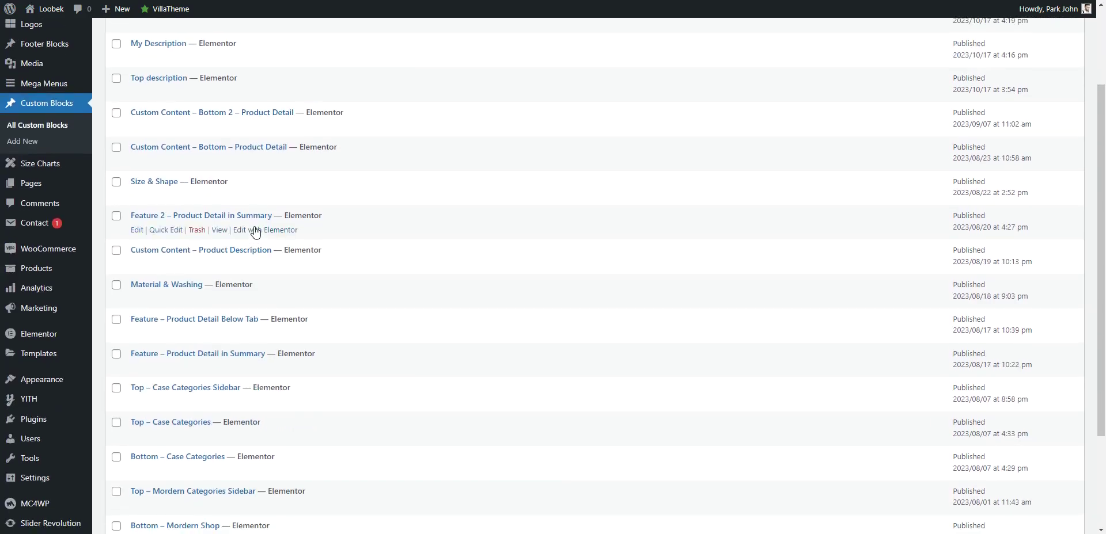
click(172, 252)
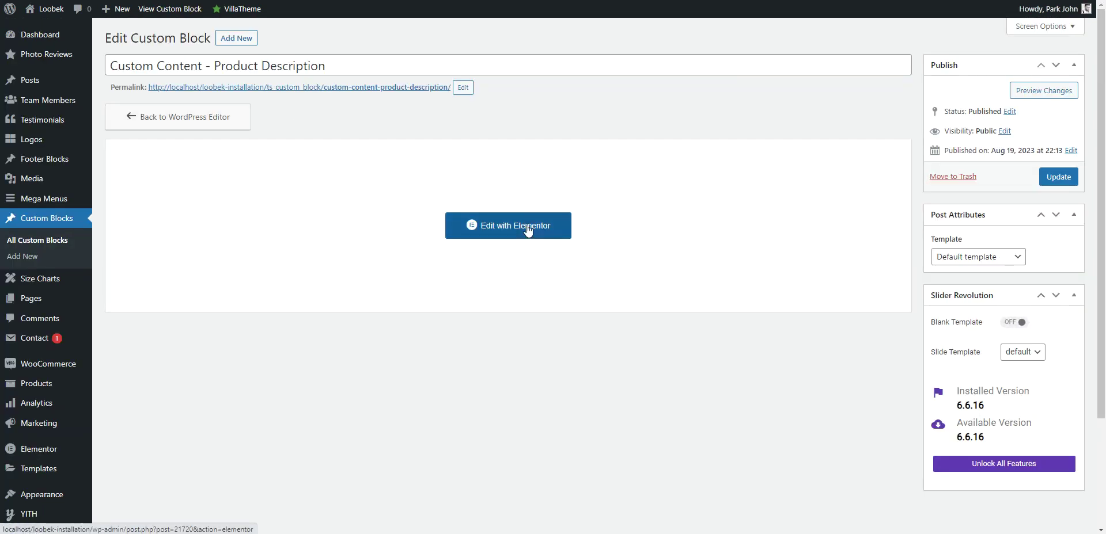
click(513, 226)
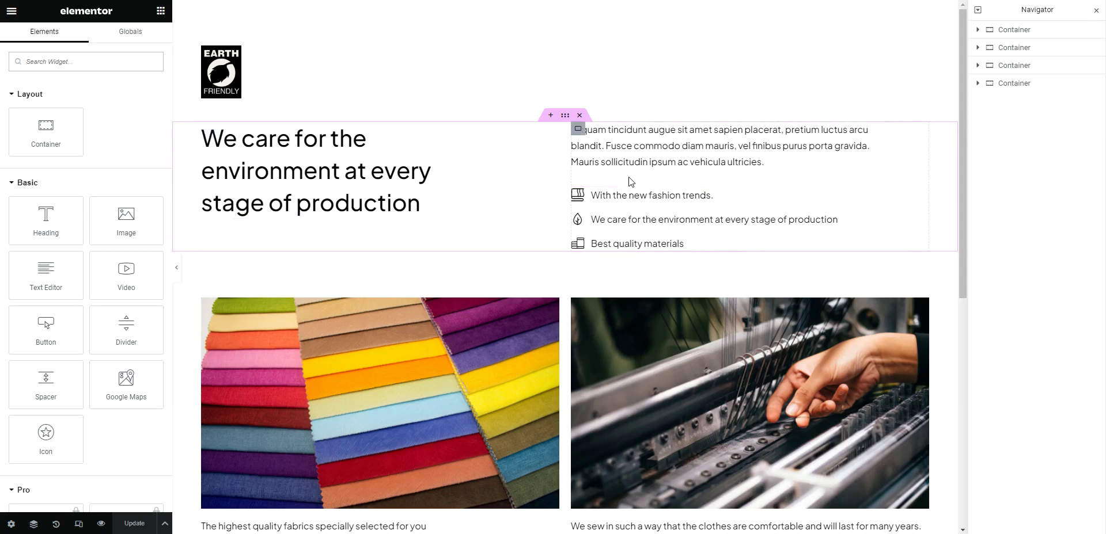
scroll(605, 190, down, 7)
scroll(585, 202, up, 4)
scroll(585, 199, up, 3)
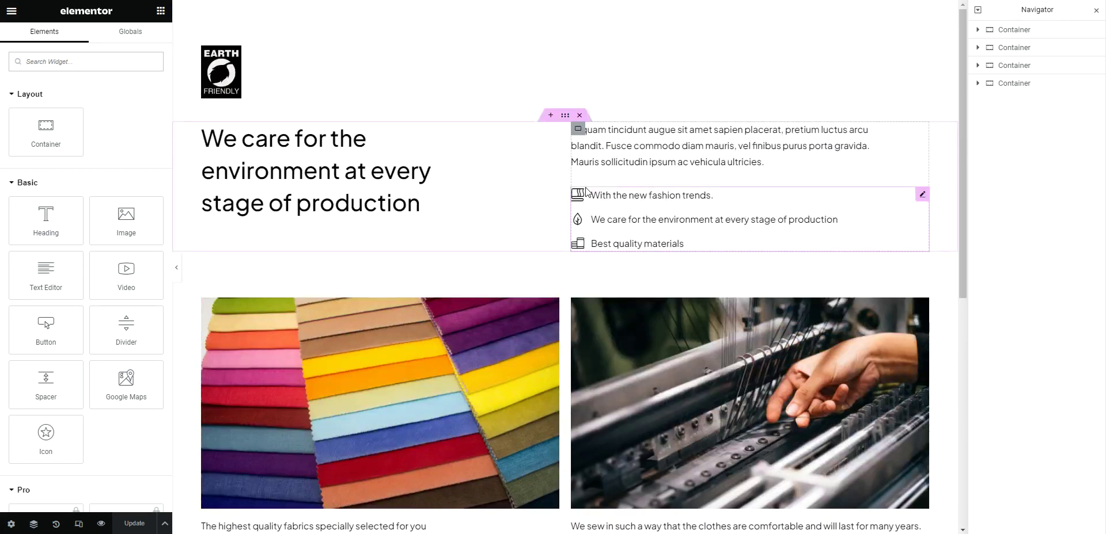
scroll(624, 103, down, 2)
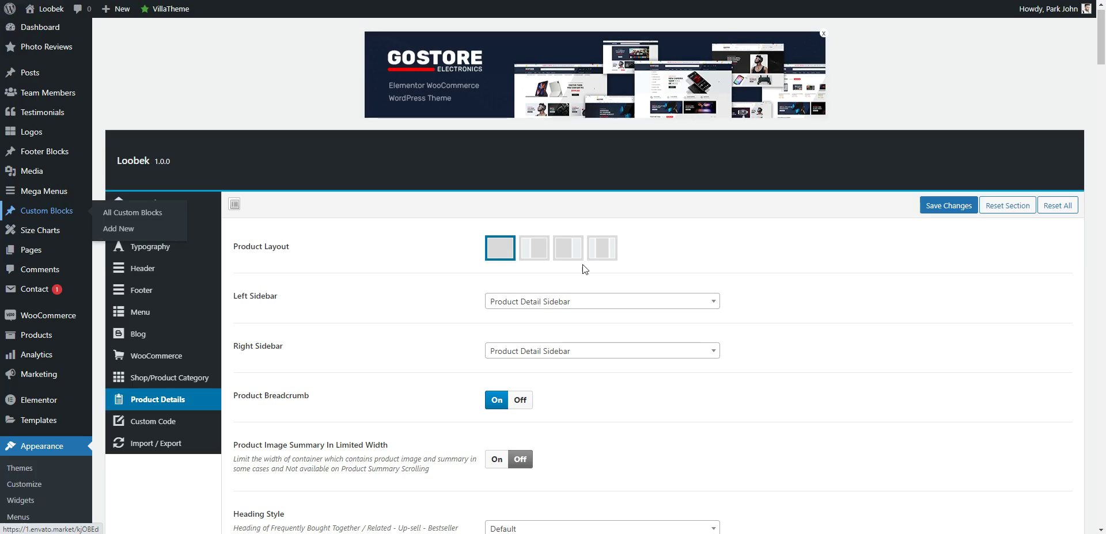
Clear the Custom Content choice in the Product Details theme options by setting it to Select Custom Block.
scroll(630, 346, down, 13)
drag(1100, 141, 1100, 290)
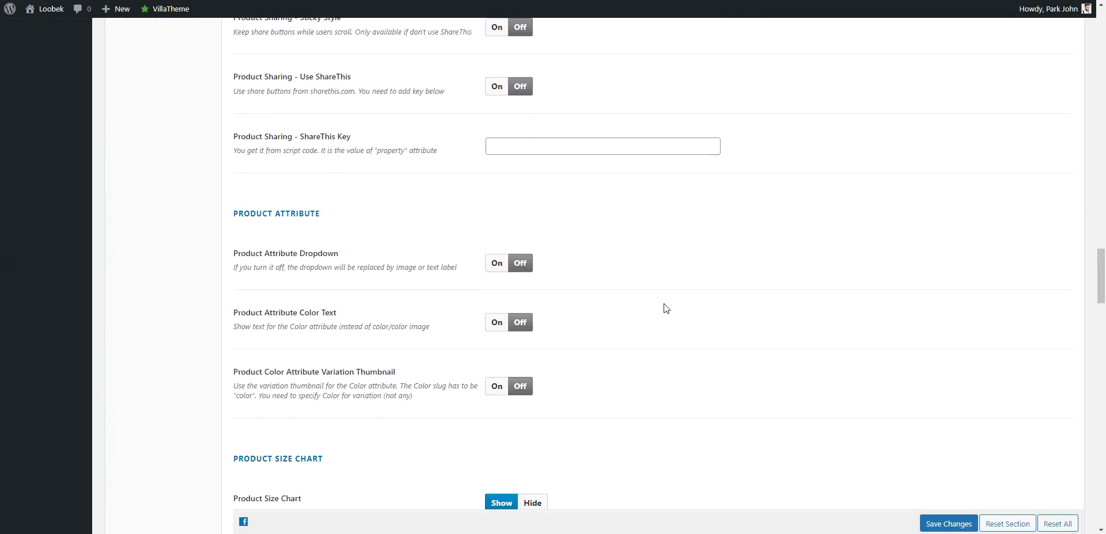
scroll(455, 296, down, 15)
scroll(458, 298, down, 1)
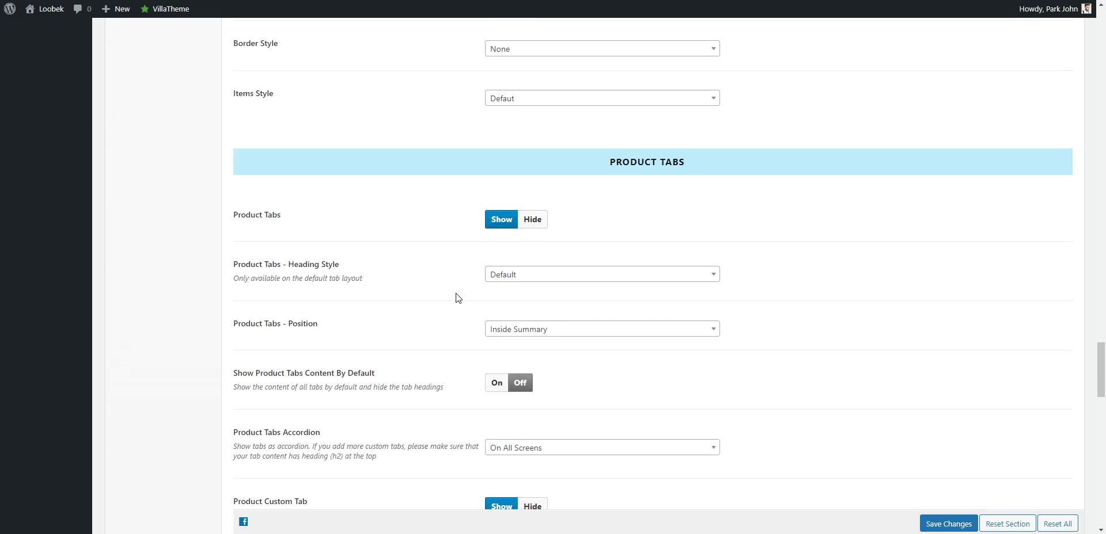
scroll(385, 311, down, 9)
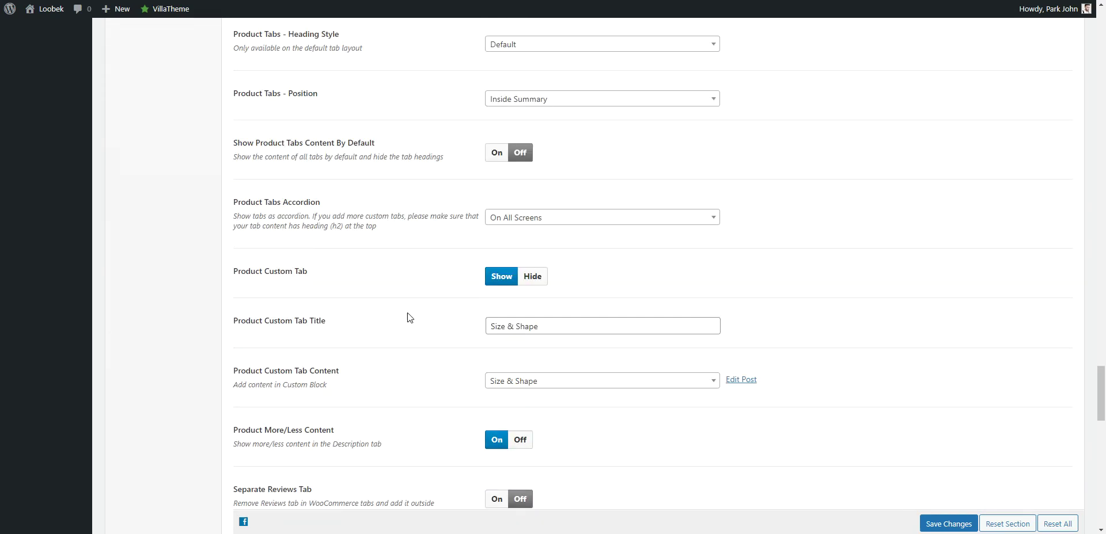
drag(254, 365, 346, 366)
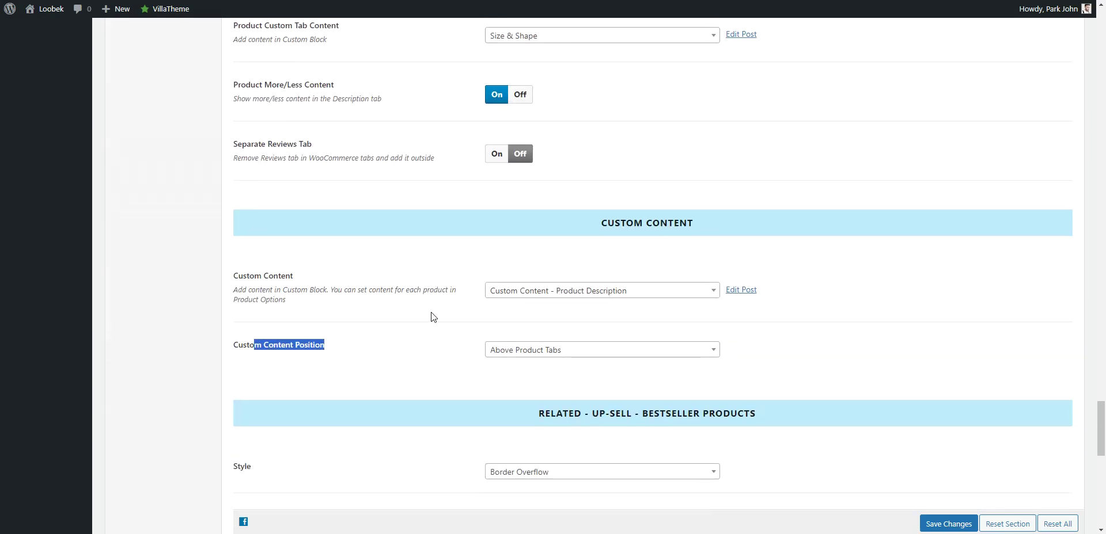
click(570, 291)
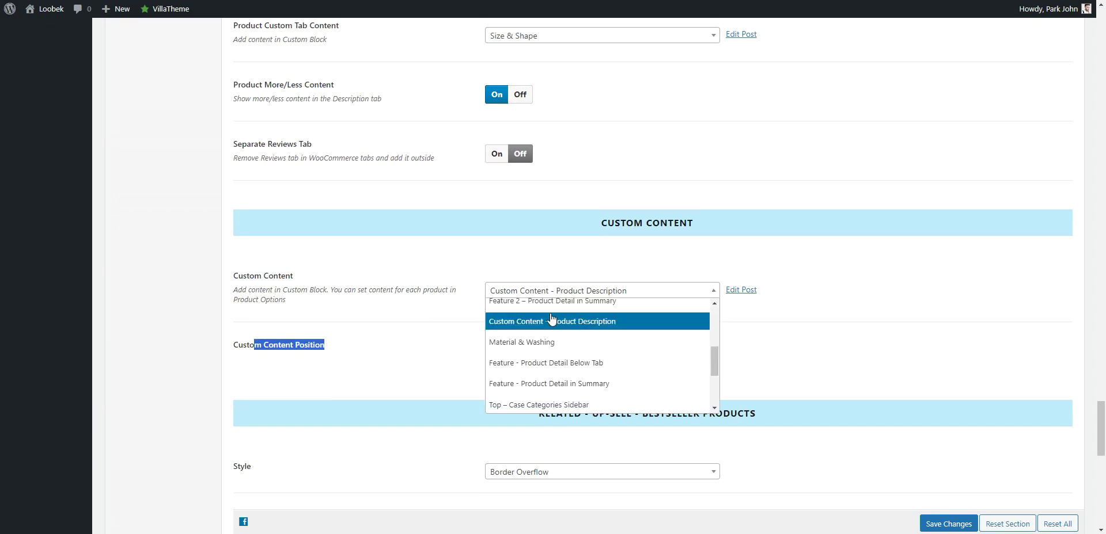
scroll(574, 317, up, 3)
click(529, 319)
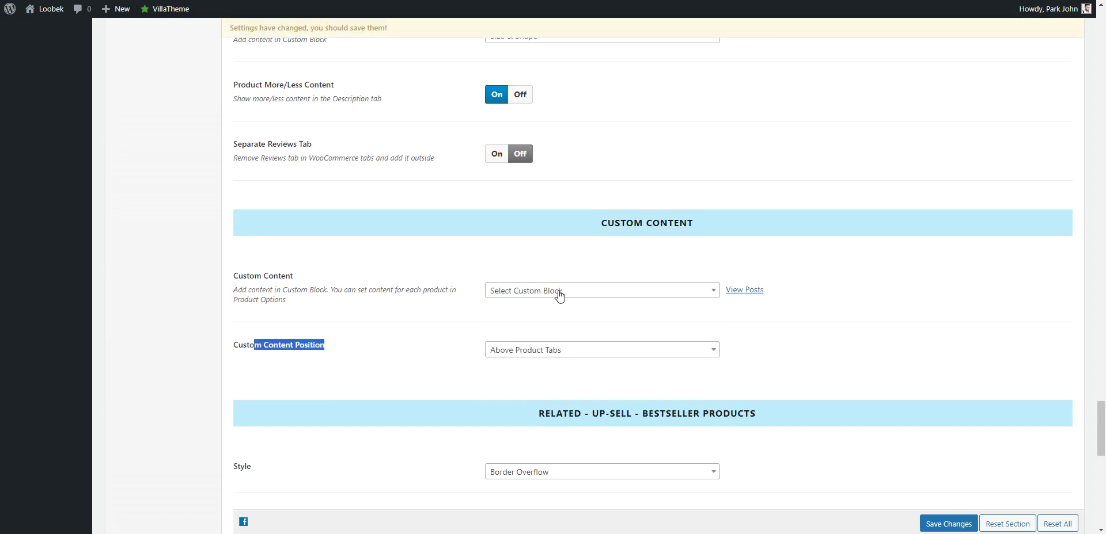
Review the Grouped Product checkbox style and heading options, and save the theme options.
scroll(631, 242, up, 8)
scroll(631, 241, up, 6)
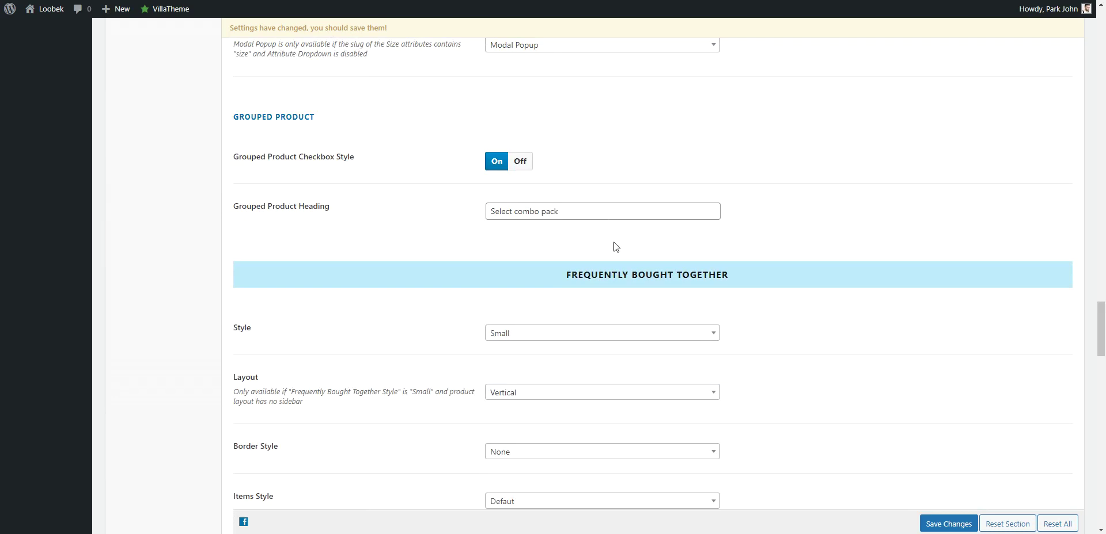
scroll(412, 300, up, 4)
drag(251, 348, 364, 353)
scroll(607, 353, down, 2)
scroll(607, 352, up, 2)
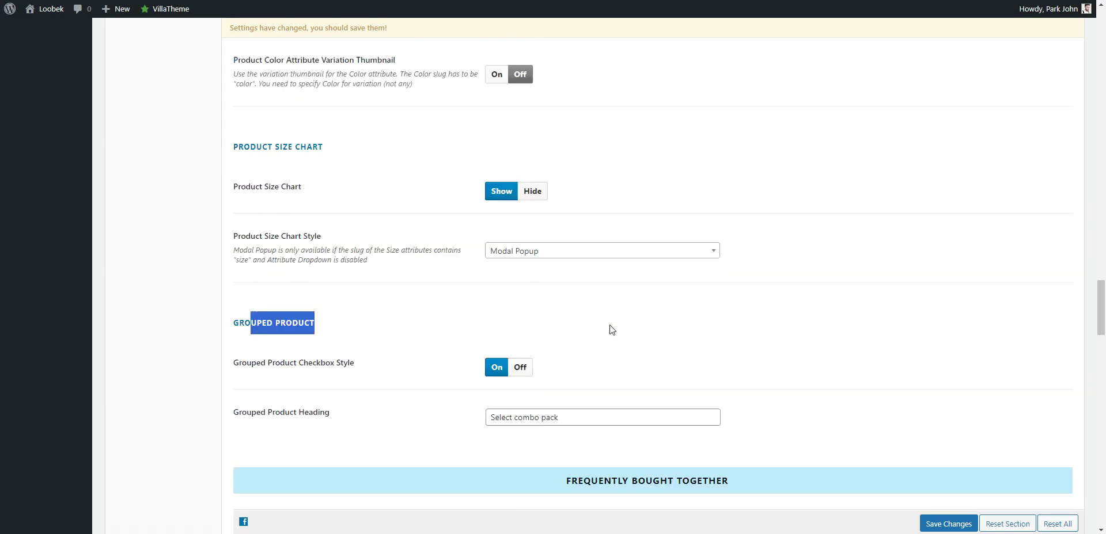
scroll(612, 330, up, 2)
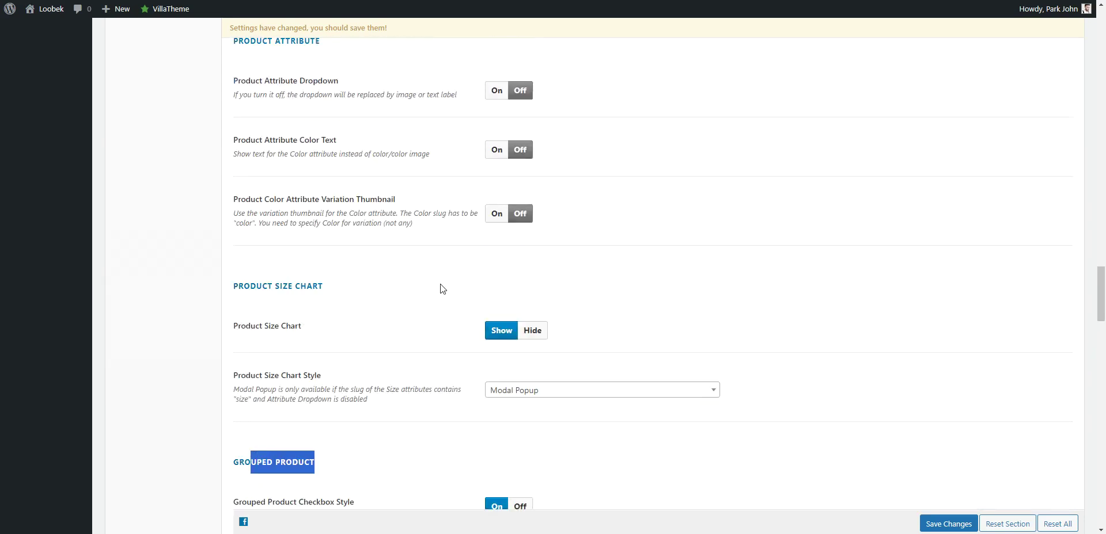
scroll(456, 297, down, 5)
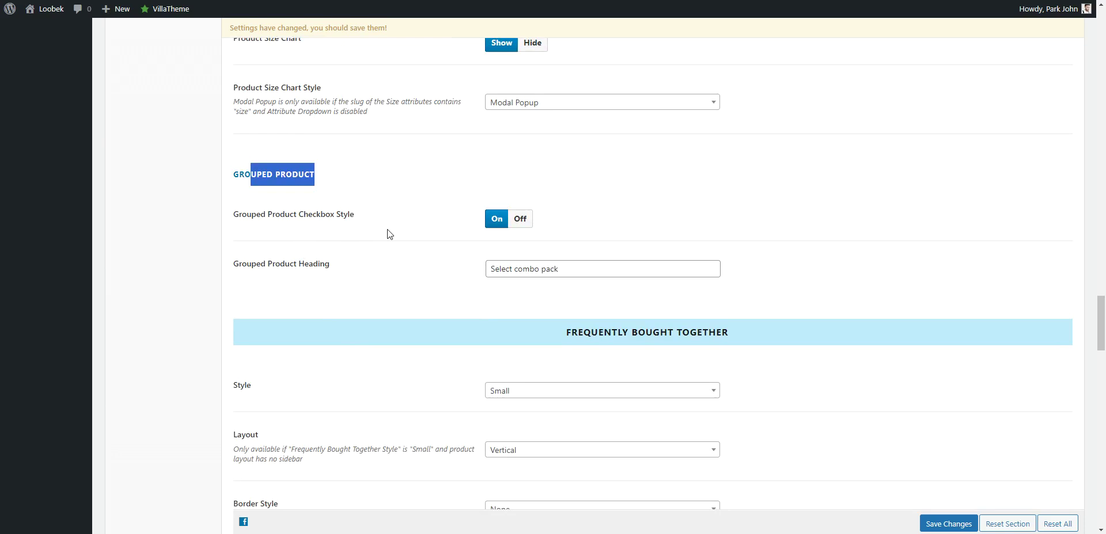
click(588, 270)
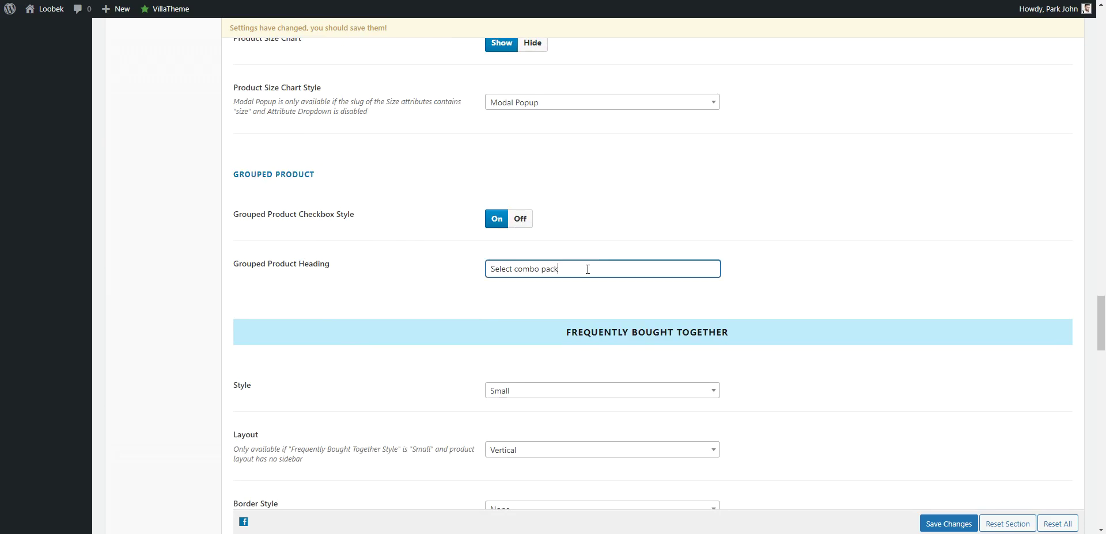
click(953, 524)
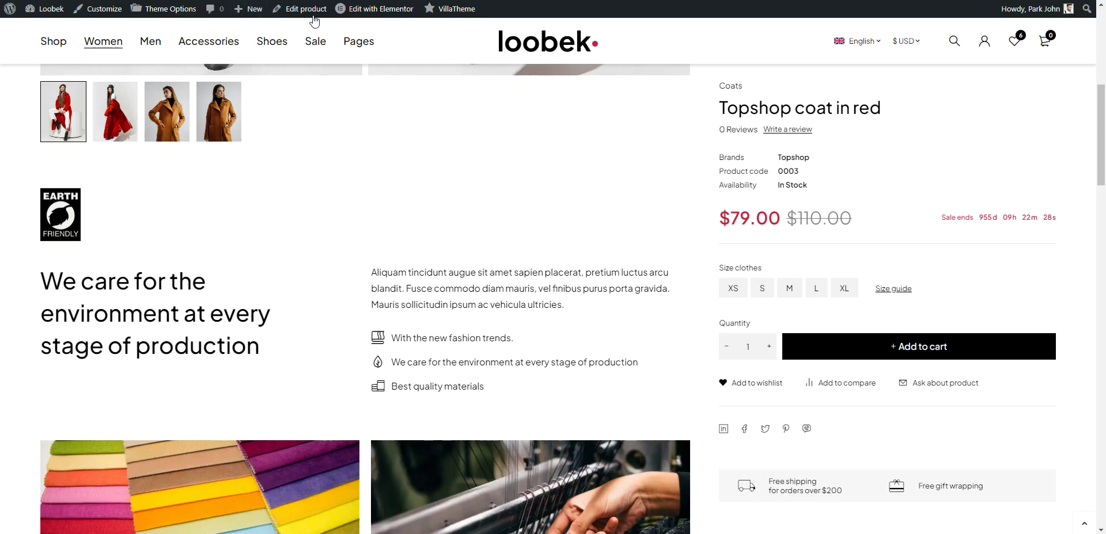
Open the Topshop coat in red for editing in a new tab and set its product type to Grouped product.
right_click(300, 9)
click(368, 42)
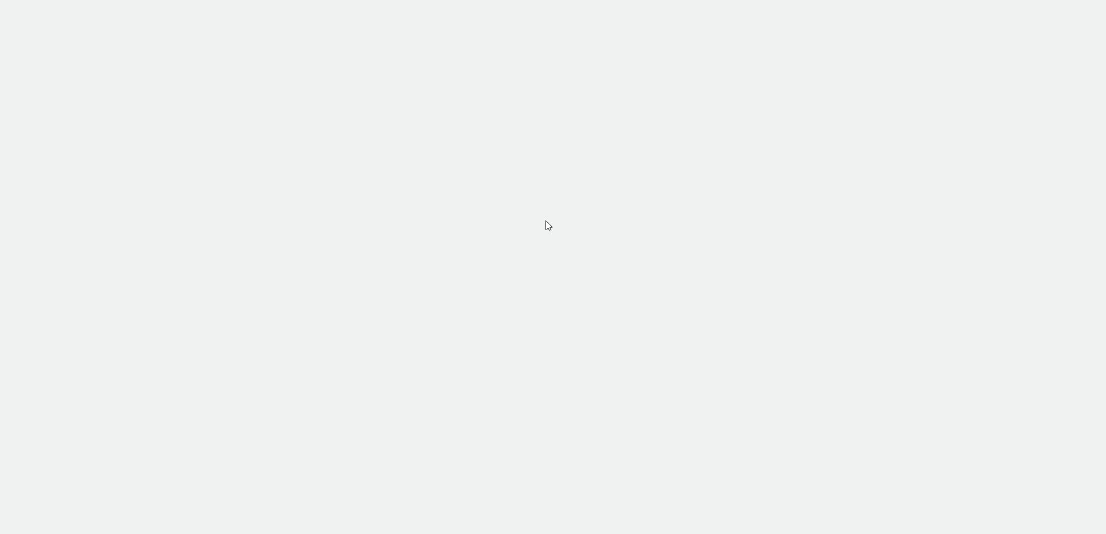
scroll(292, 414, down, 8)
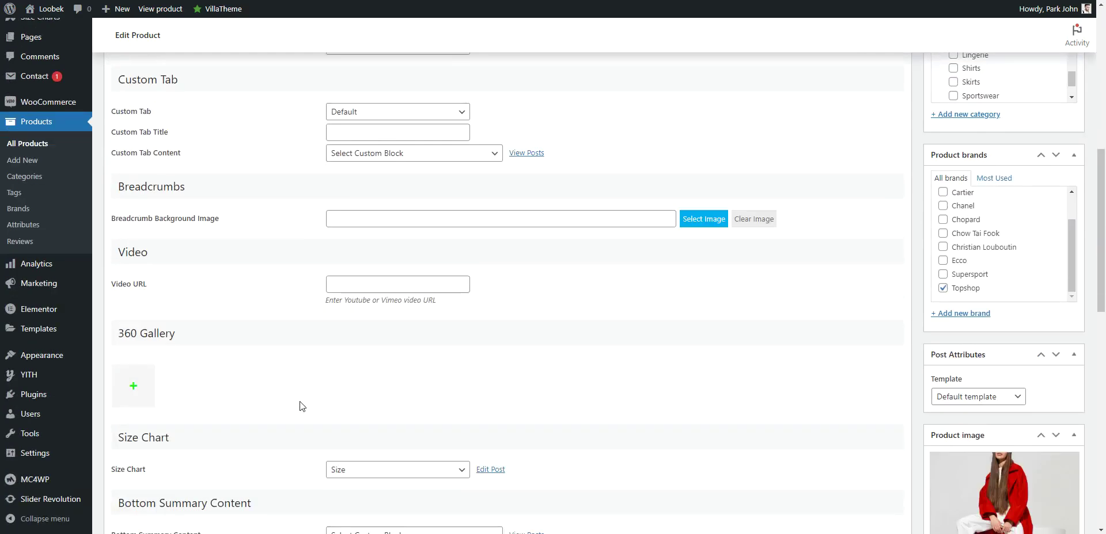
click(239, 300)
click(230, 344)
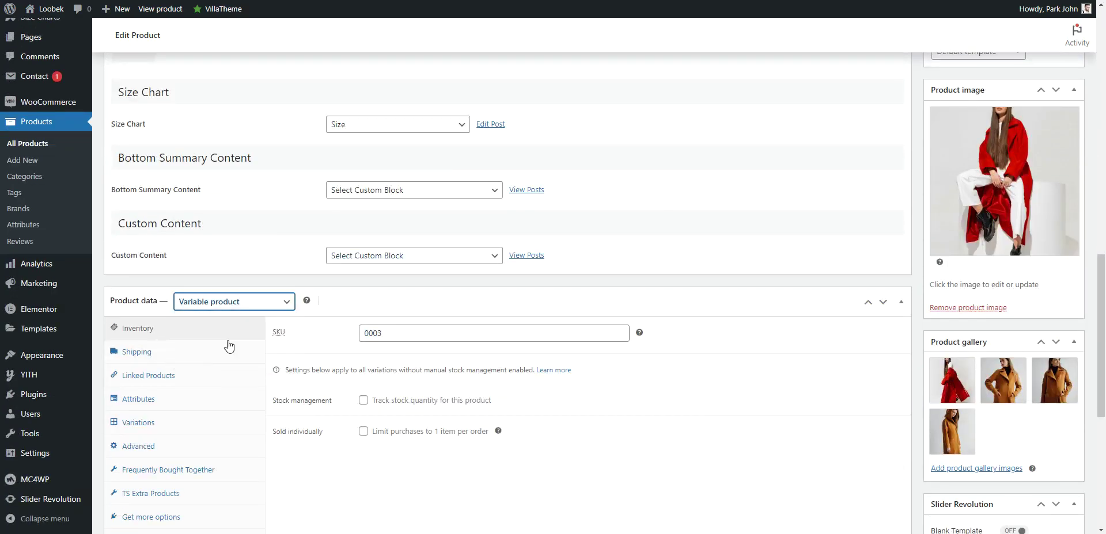
Add Ellesse collegiate t-shirt (0066) and Kate Spade handbag (0119) as grouped products in the coat's linked products.
click(163, 361)
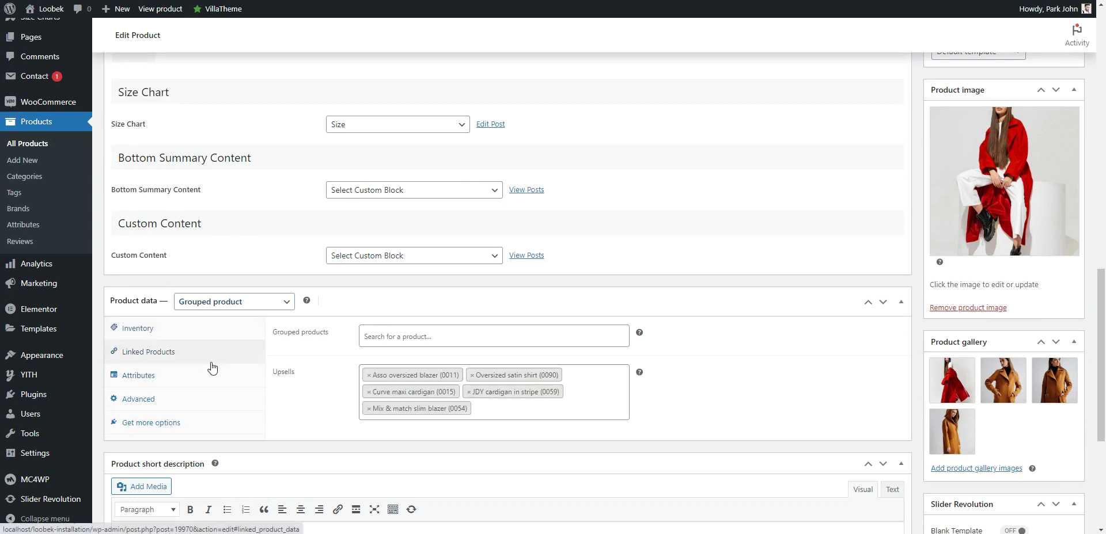
click(399, 338)
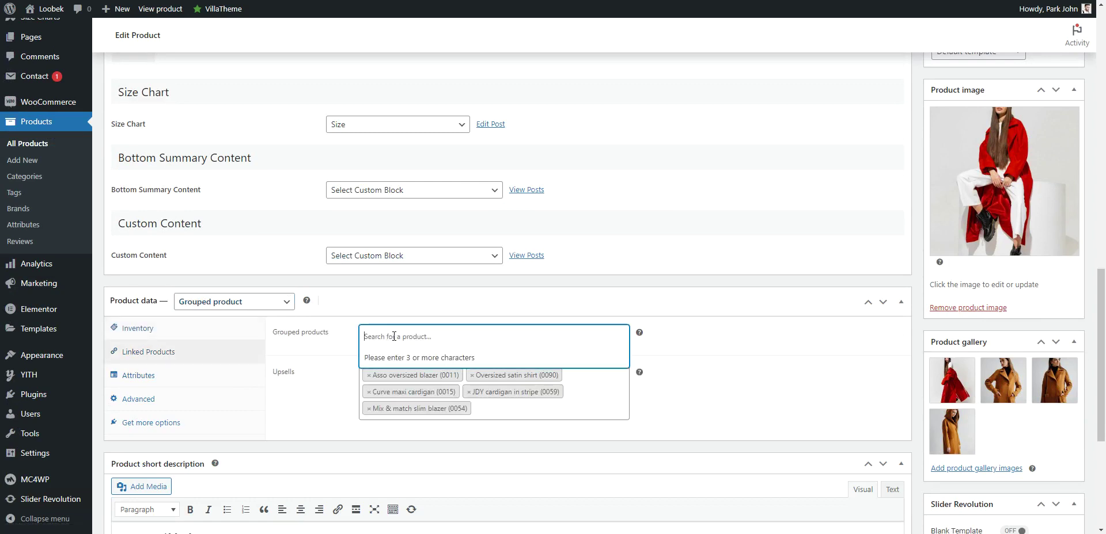
text(shirt)
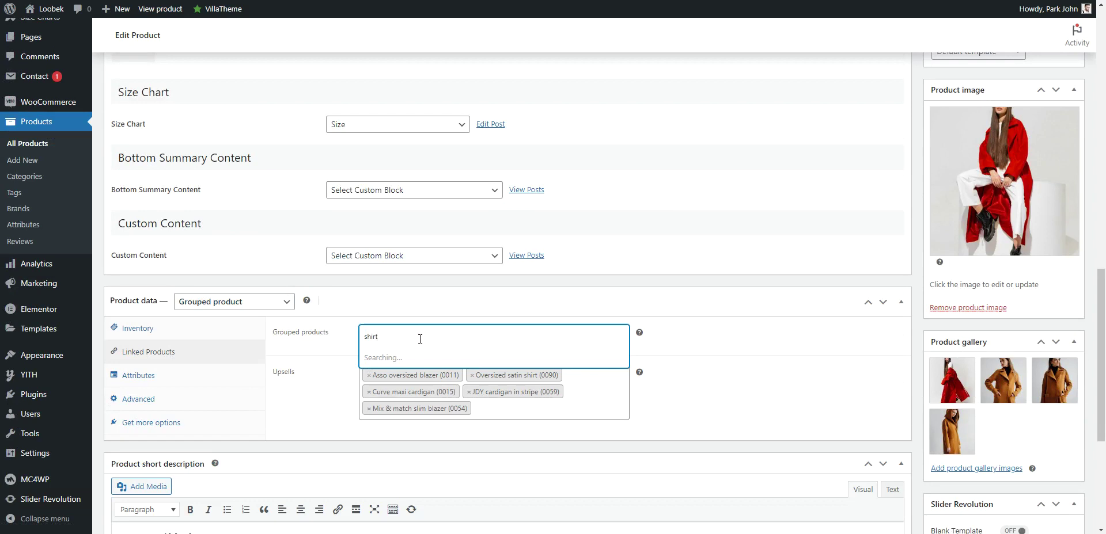
click(423, 382)
click(511, 340)
text(bag)
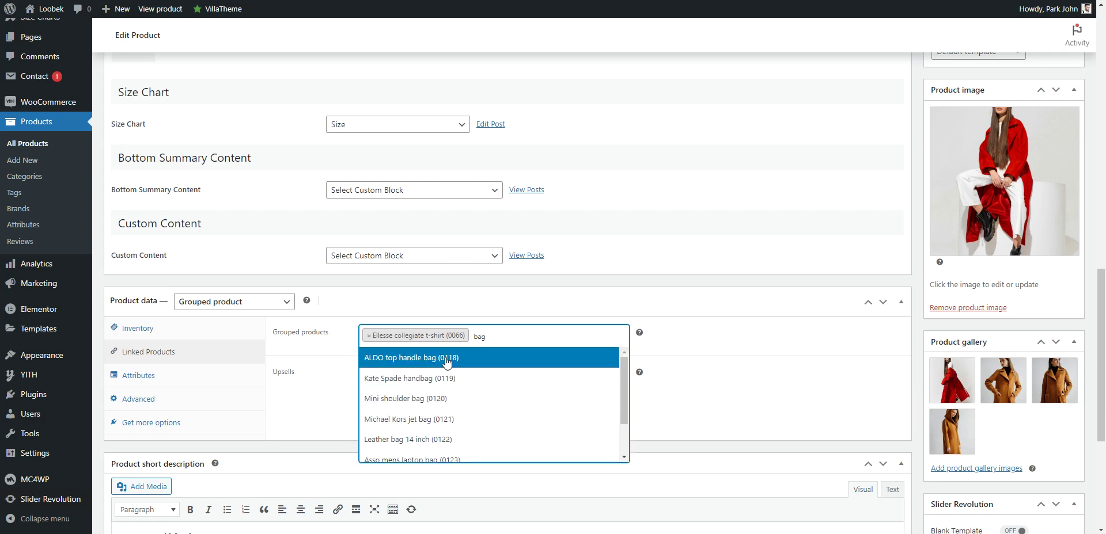
click(425, 380)
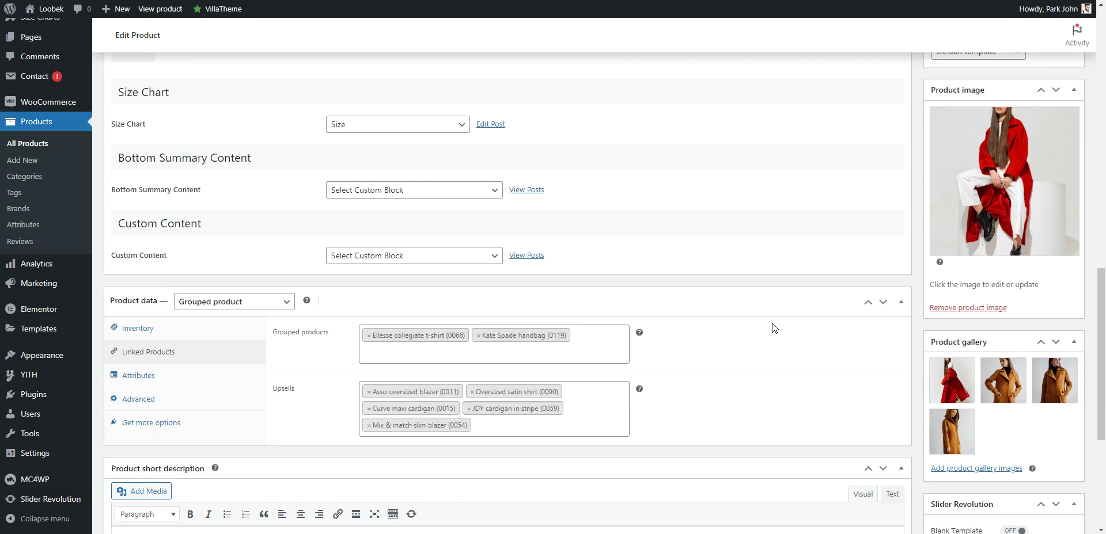
Update the Topshop coat in red to save its grouped product data.
scroll(889, 185, up, 15)
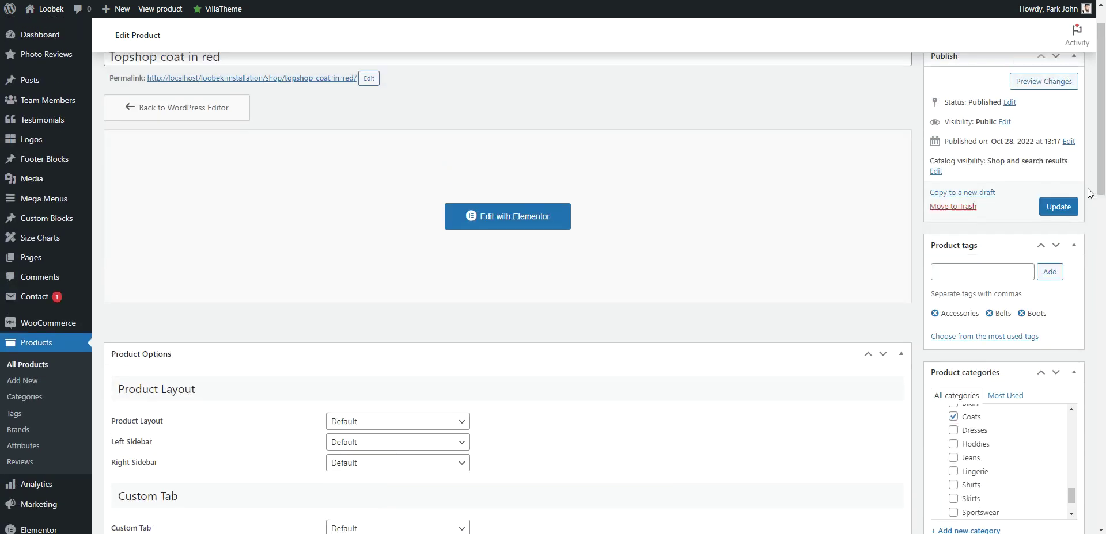
scroll(1090, 193, up, 1)
click(1059, 251)
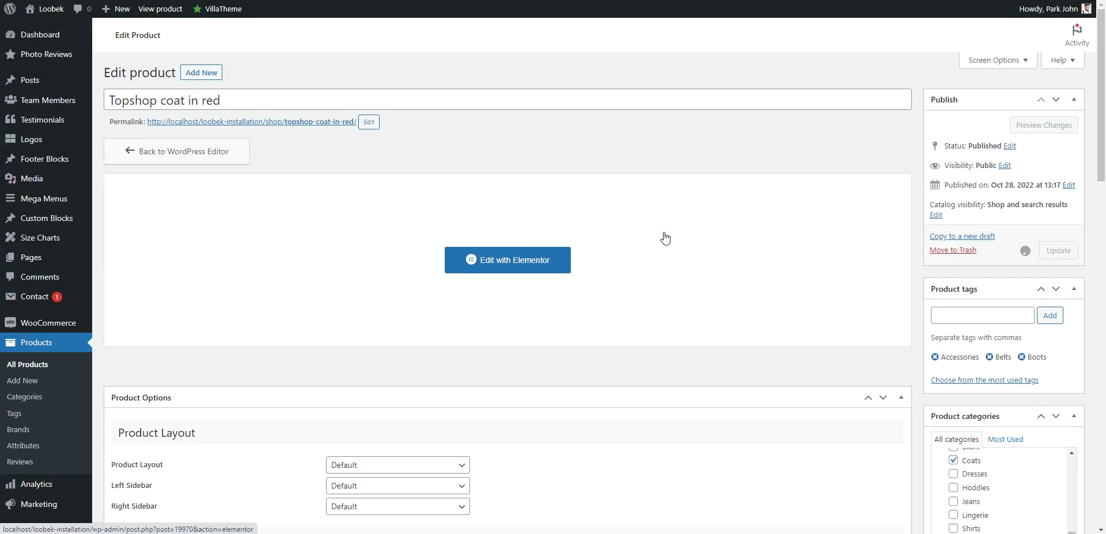
Reload the coat's product page and check the grouped product selection in the summary.
key(ctrl+Tab)
right_click(486, 165)
click(508, 197)
scroll(605, 208, down, 5)
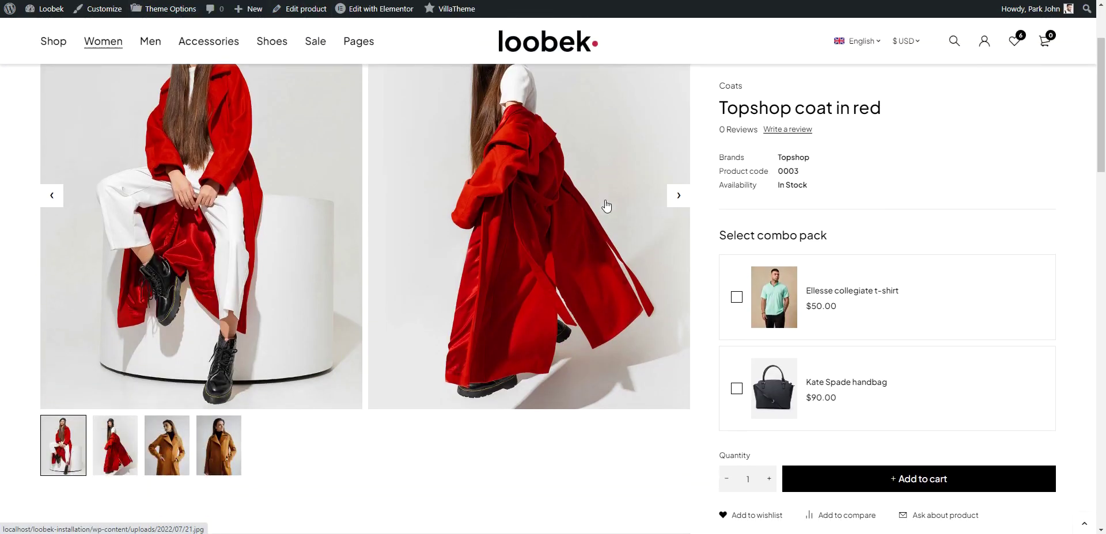
Examine the combo pack section on the coat's product page and the grouped product settings in the theme options.
drag(743, 201, 910, 202)
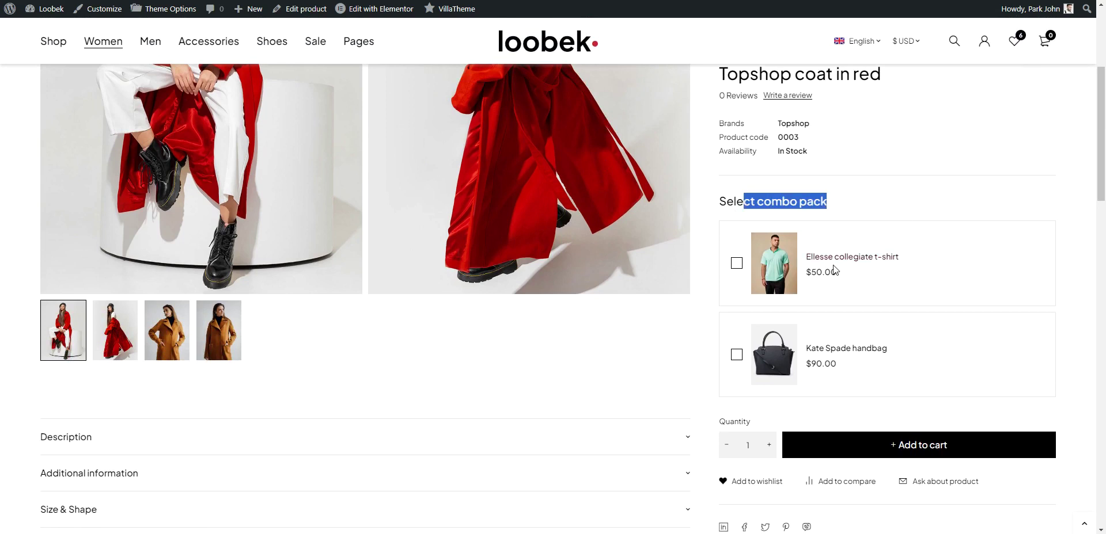
scroll(883, 403, down, 2)
scroll(891, 344, up, 3)
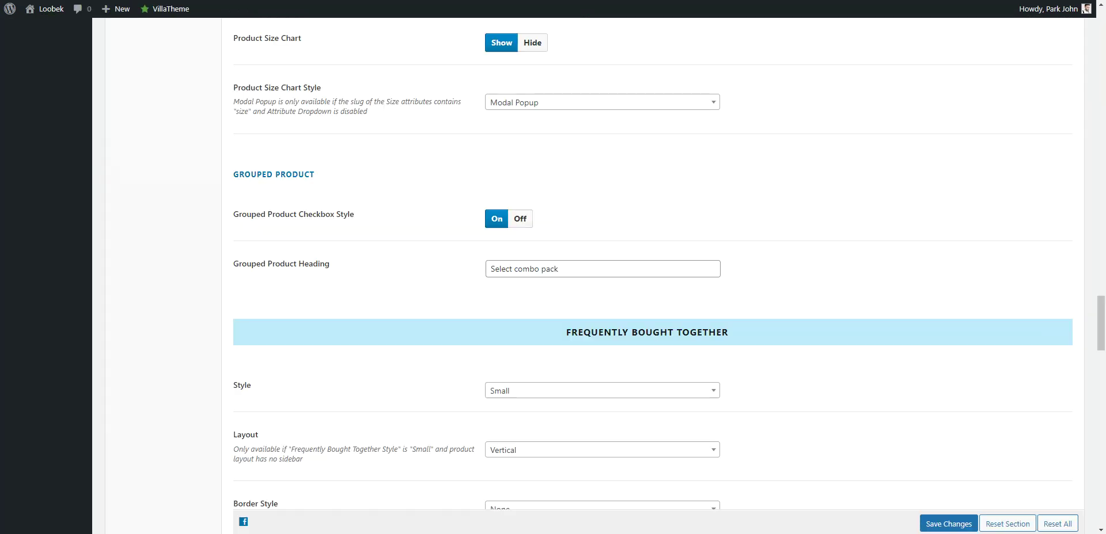
scroll(751, 318, down, 3)
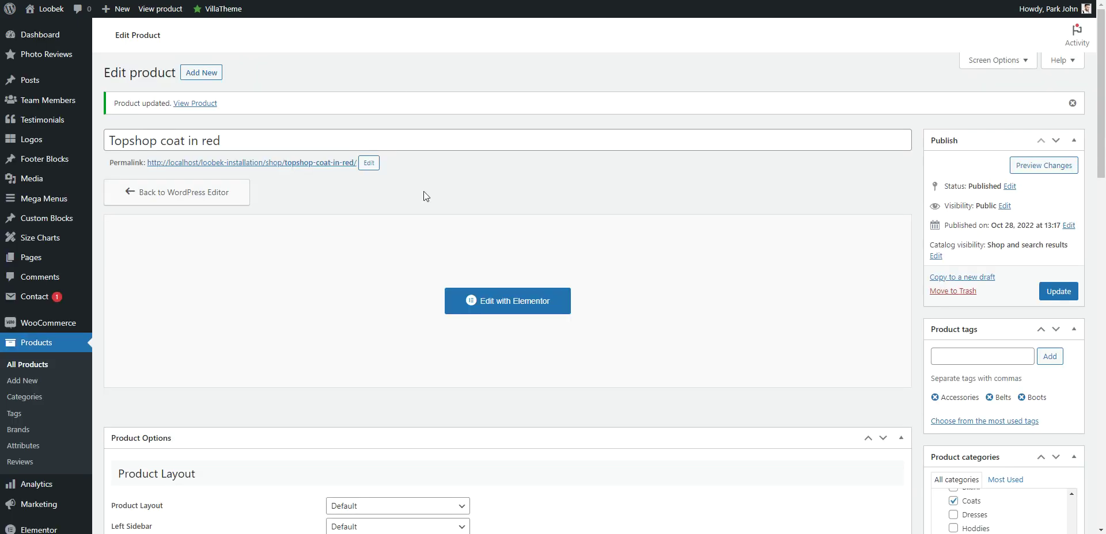
Change the Topshop coat in red's product type to Simple product in its product data.
scroll(423, 191, down, 15)
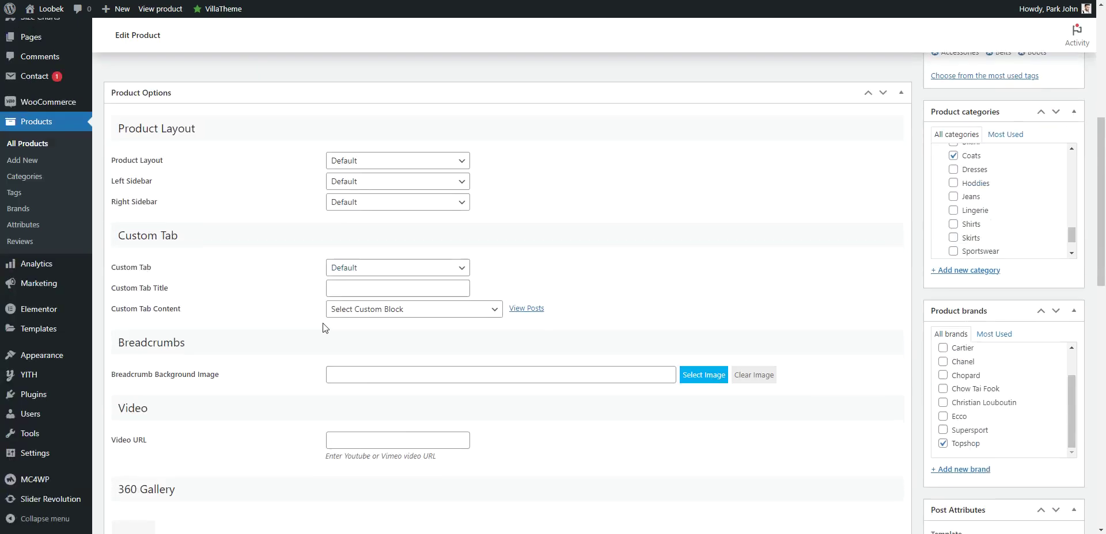
click(253, 171)
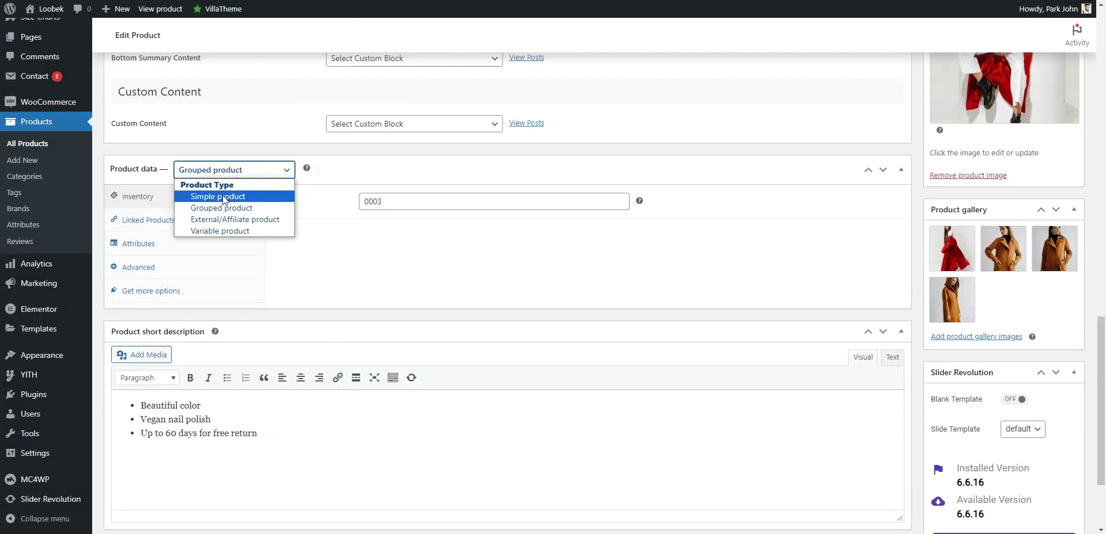
click(222, 197)
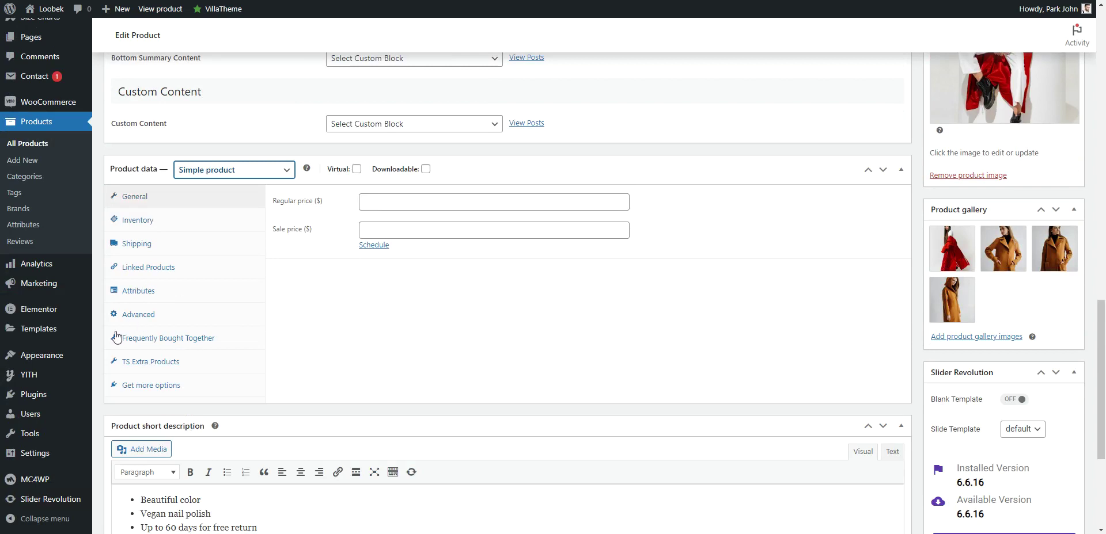
Set the coat's TS Extra Products heading to "Add some accessories".
click(136, 368)
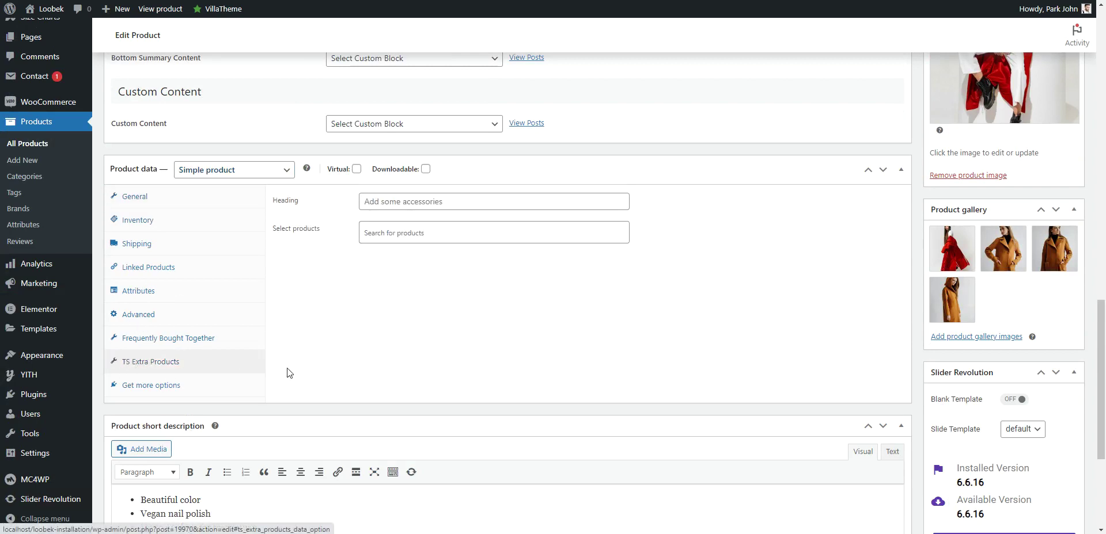
click(426, 201)
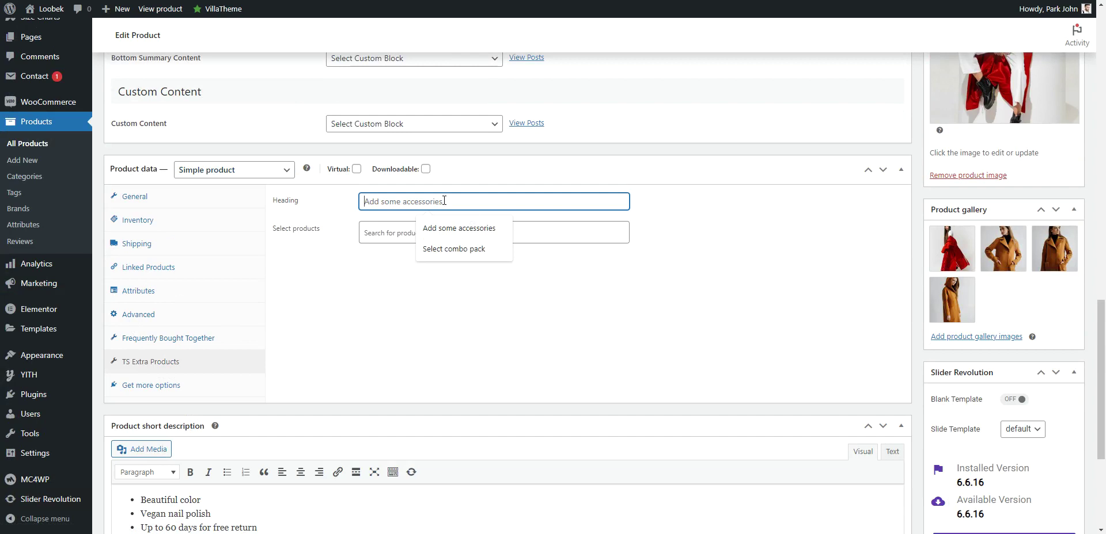
text(Ad)
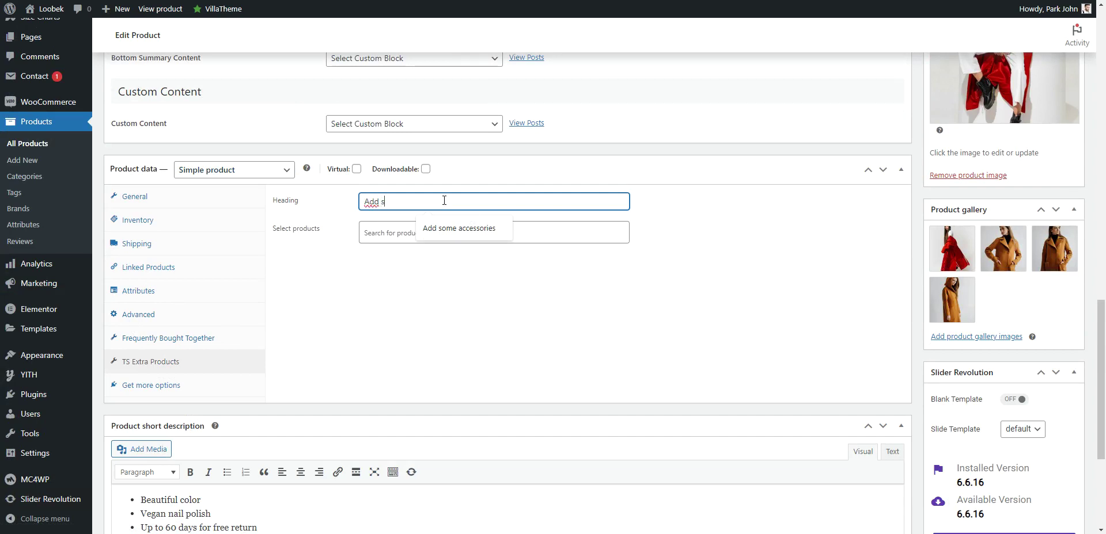
text(d s)
Add Kate Spade handbag (0119) and Comfort slip on shoes as the coat's extra products.
click(478, 232)
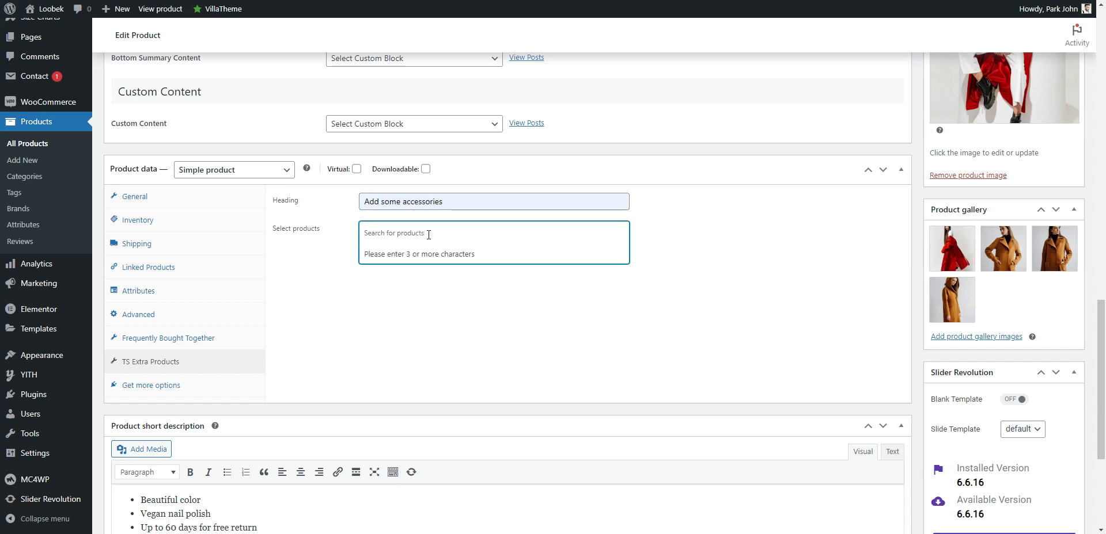
text(bag)
click(401, 290)
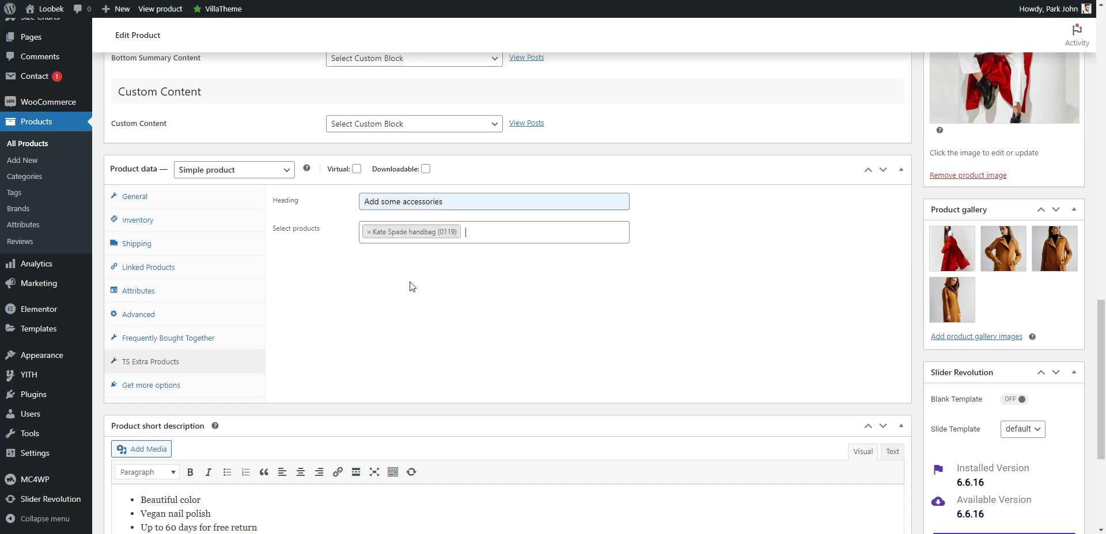
click(544, 236)
text(shoe)
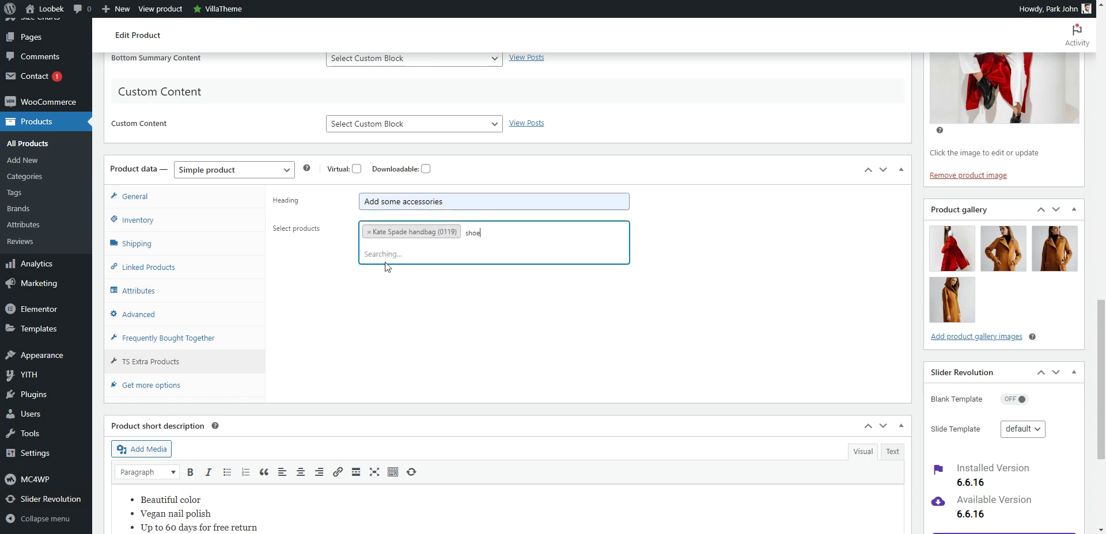
click(412, 275)
Update the Topshop coat in red and reload its product page to check the accessories section in the summary.
drag(1100, 444, 1100, 155)
click(1058, 291)
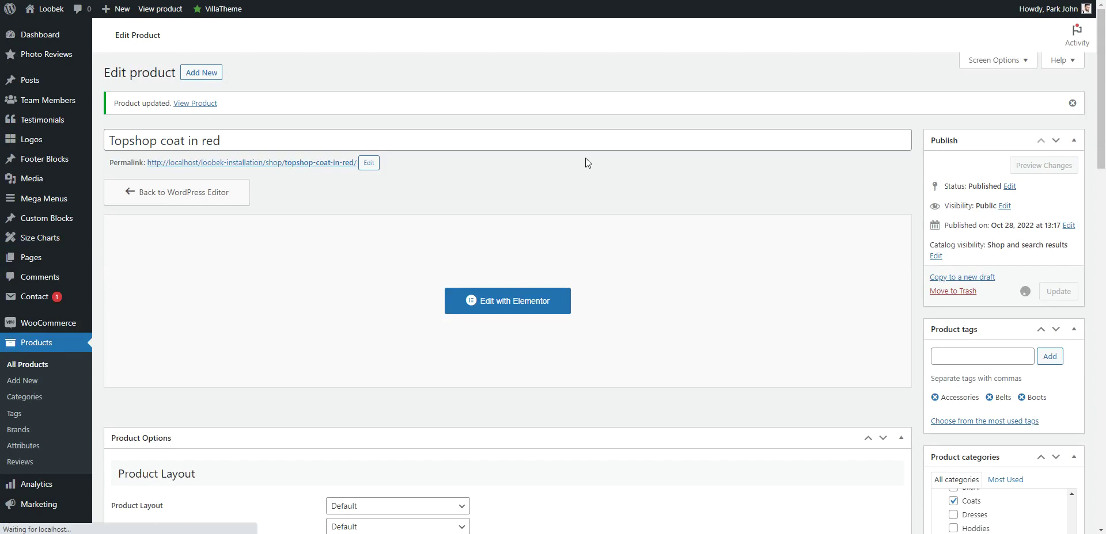
click(160, 9)
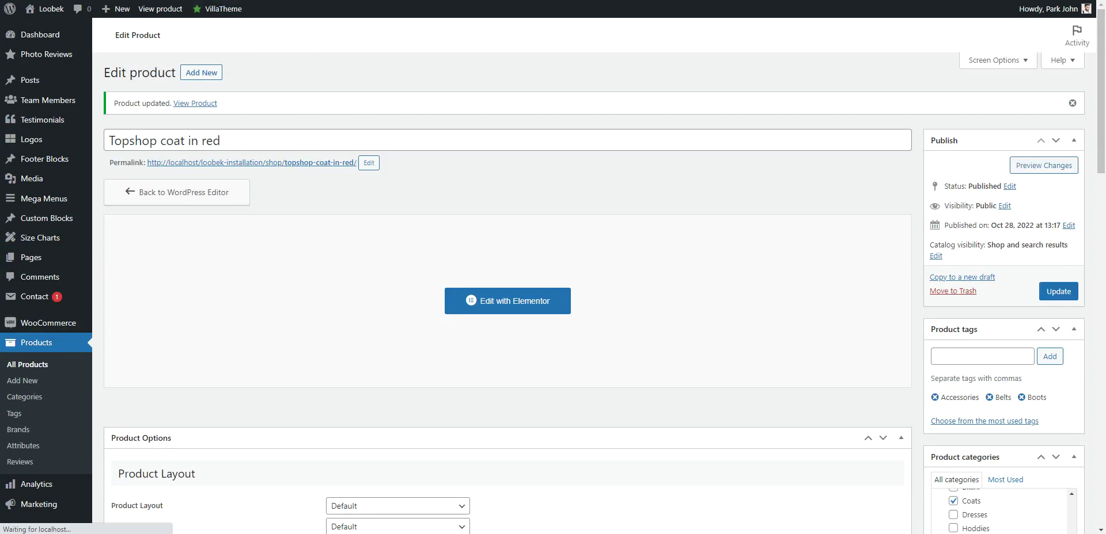
right_click(892, 175)
click(923, 206)
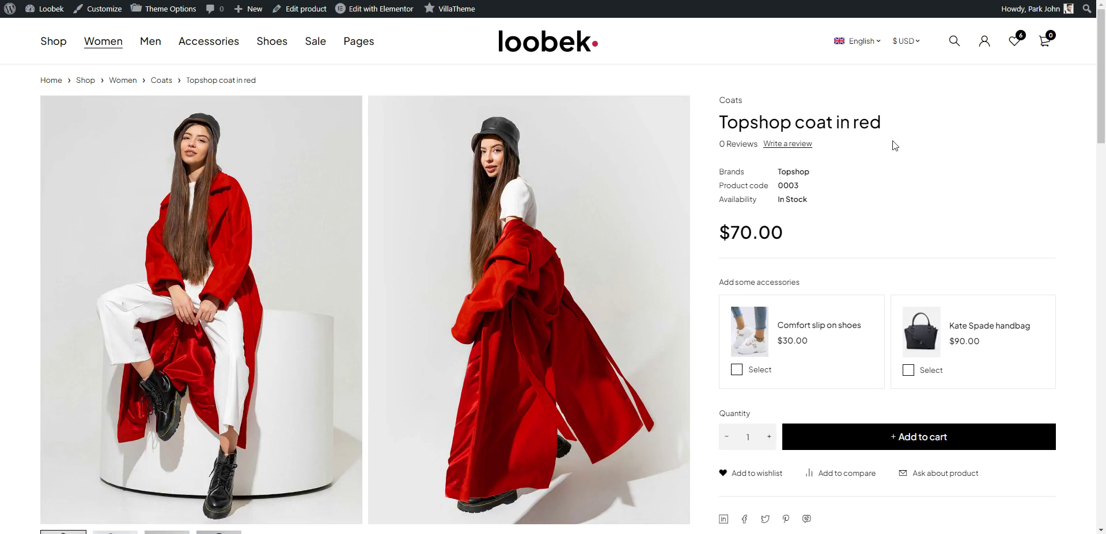
scroll(831, 317, down, 5)
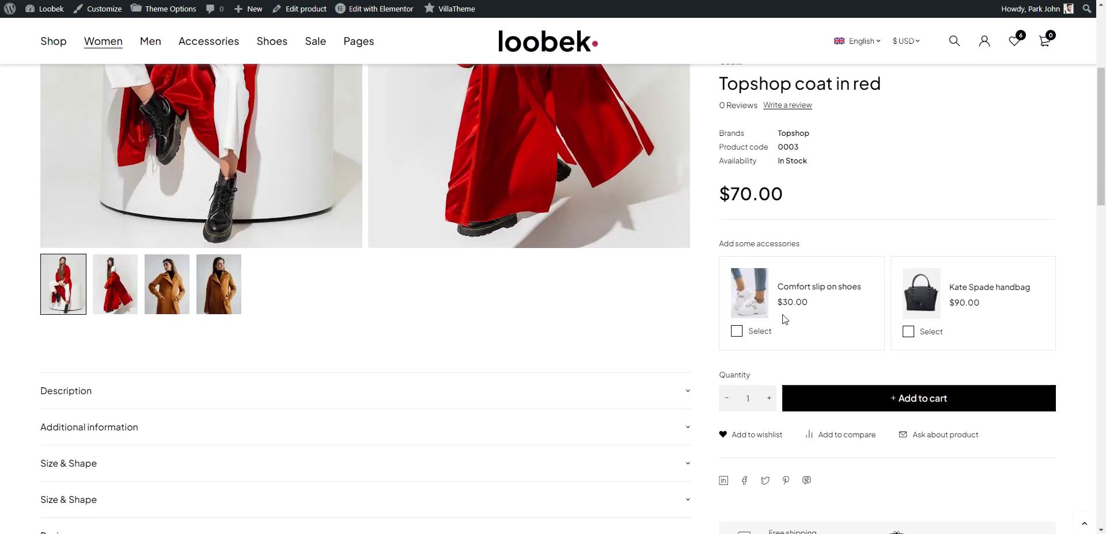
Select both the Comfort slip on shoes and Kate Spade handbag accessories and add them to the cart with the coat.
click(742, 331)
click(908, 332)
click(894, 404)
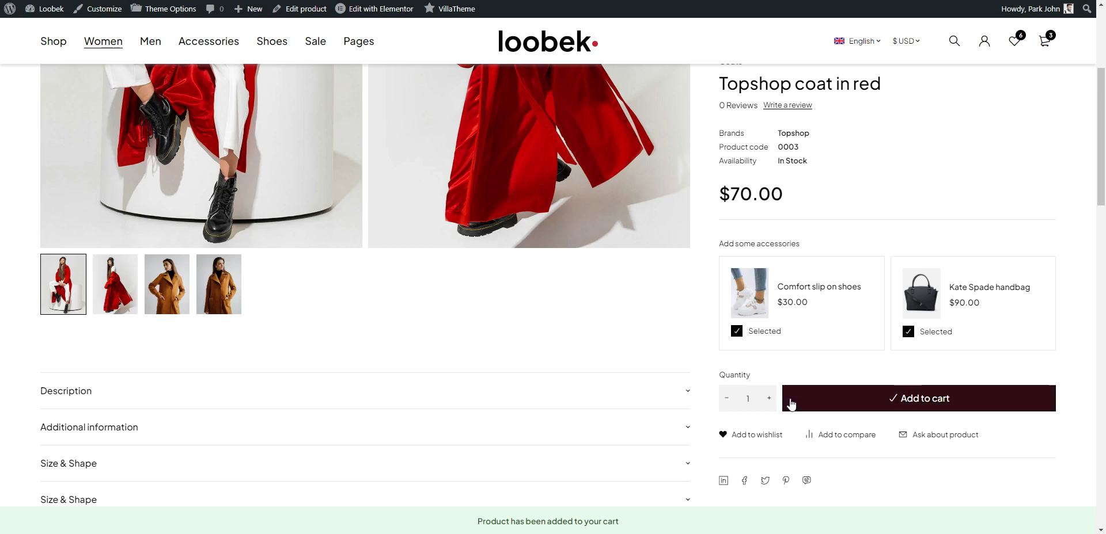
scroll(299, 75, up, 4)
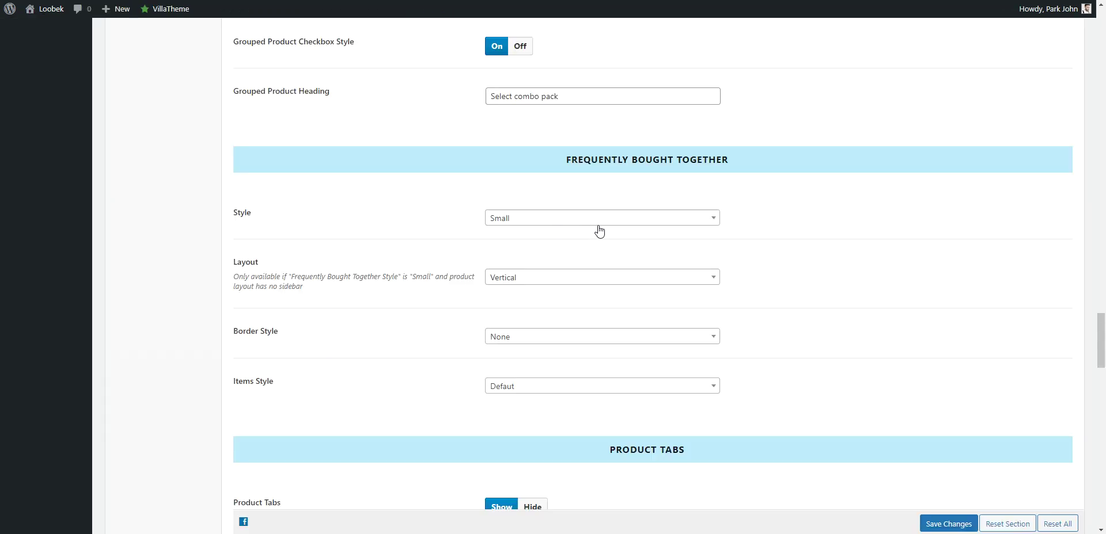
Review the Frequently Bought Together settings in the theme options.
drag(604, 189, 803, 200)
click(827, 241)
scroll(504, 287, down, 2)
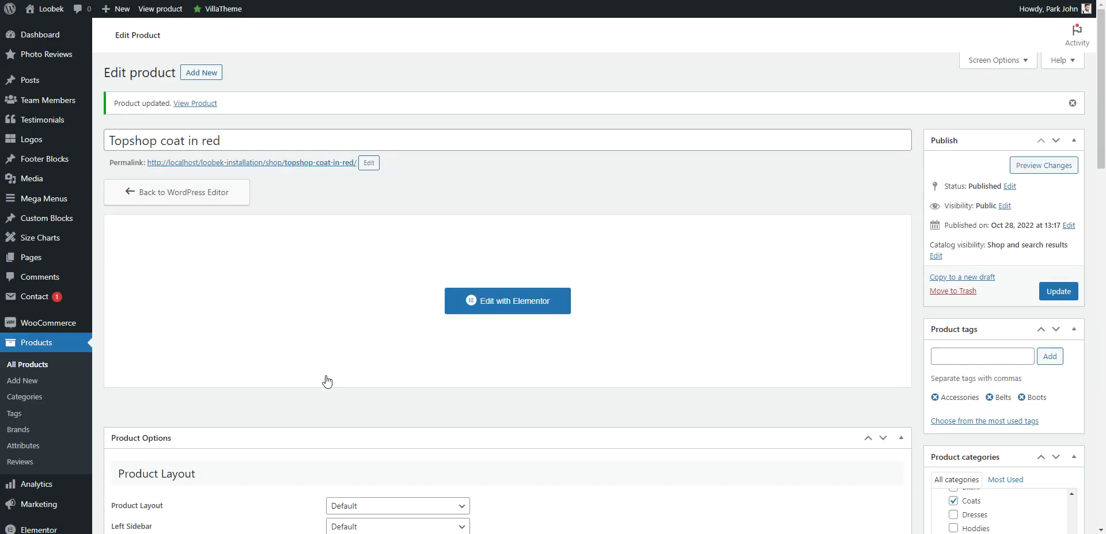
Add Ellesse collegiate t-shirt (0066) to the coat's Frequently Bought Together products.
scroll(323, 379, down, 15)
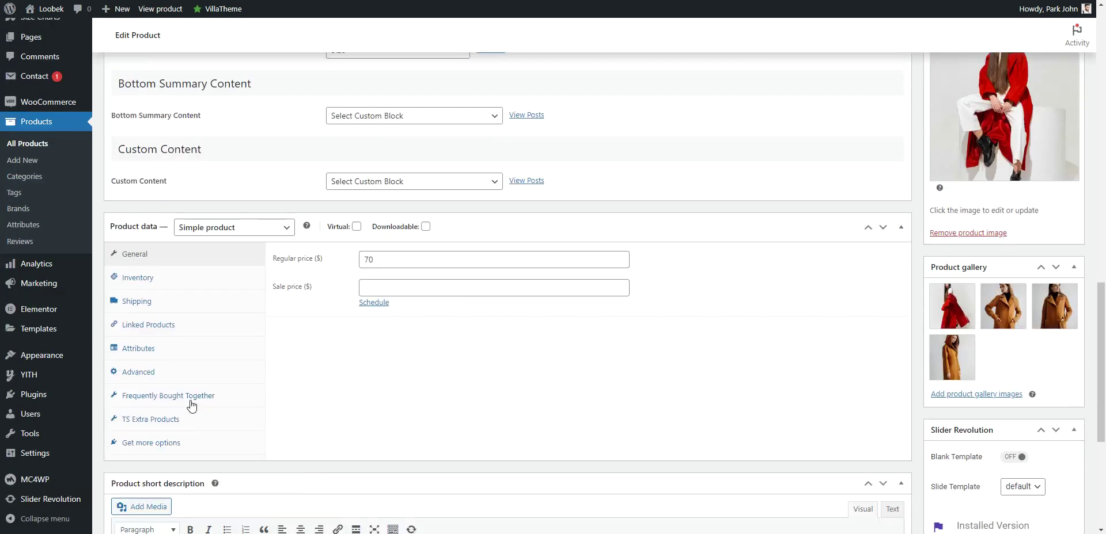
scroll(191, 406, down, 3)
click(172, 225)
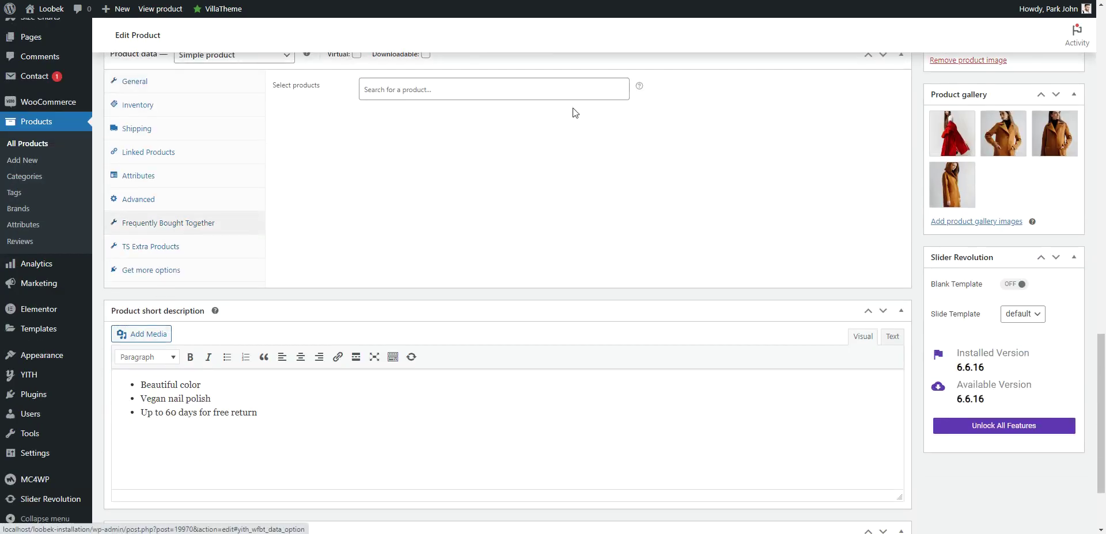
click(423, 92)
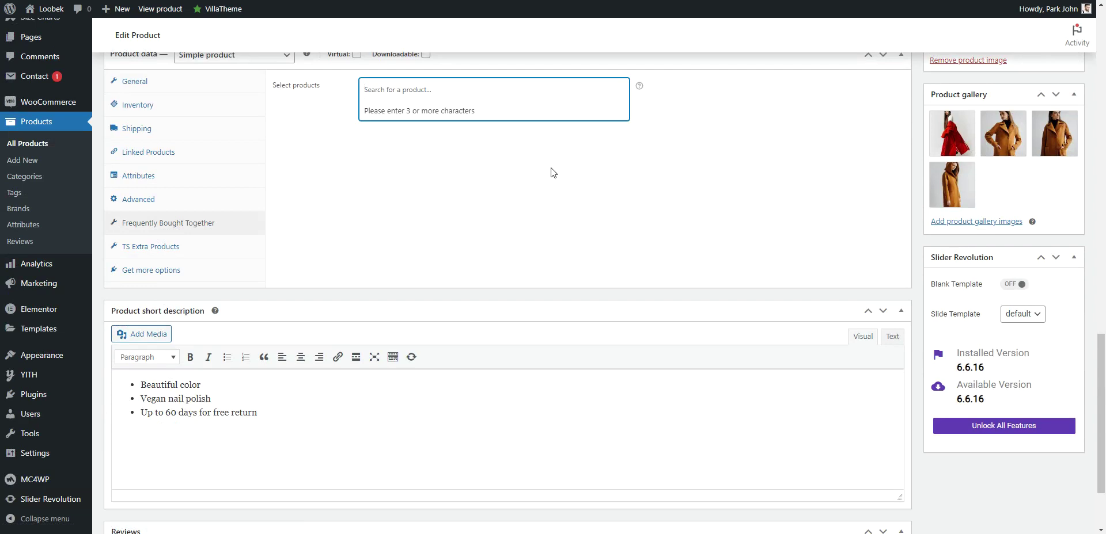
text(shir)
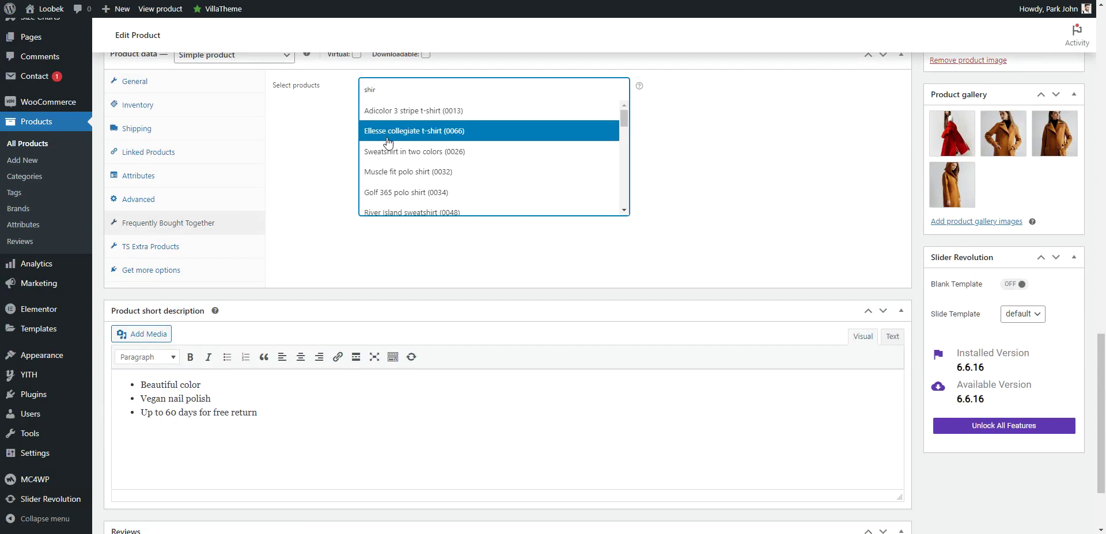
click(386, 132)
Add Skinny suit jacket in navy (0081) and Mini shoulder bag (0120) to the coat's Frequently Bought Together products.
click(509, 92)
text(jac)
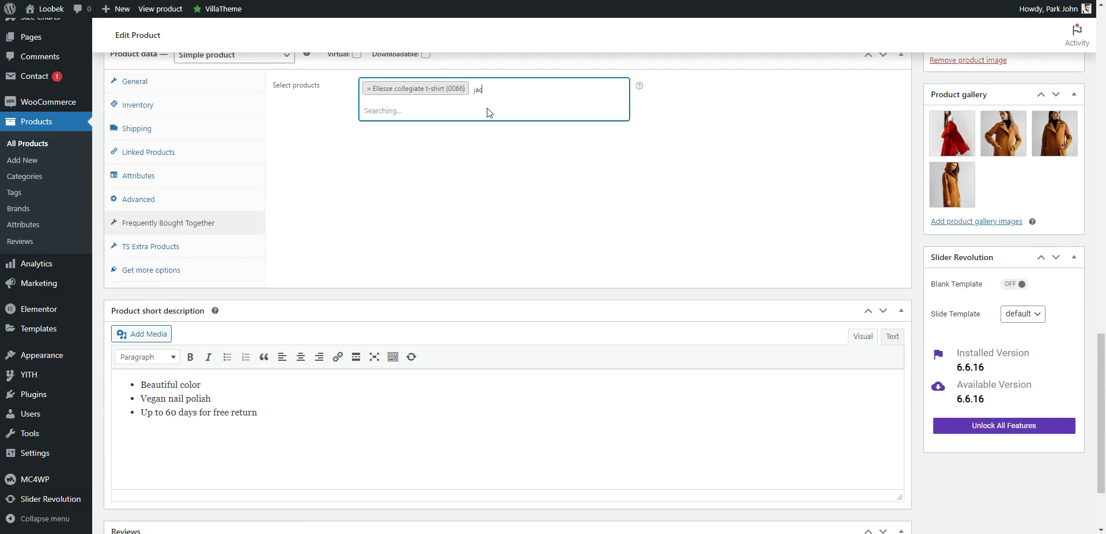
click(467, 138)
click(497, 96)
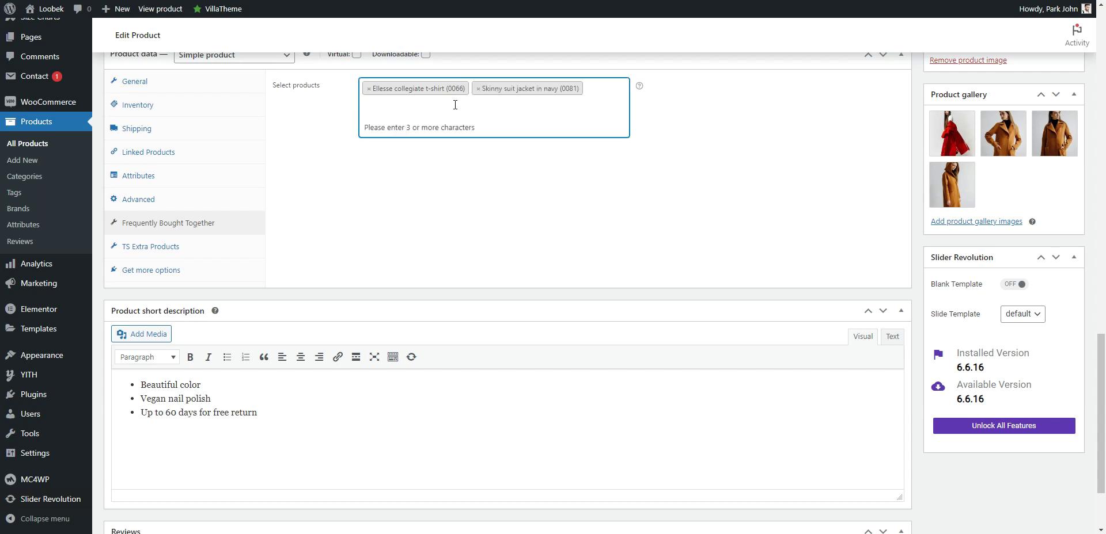
text(bag)
click(407, 169)
Update the Topshop coat in red to save its Frequently Bought Together products.
scroll(918, 174, up, 4)
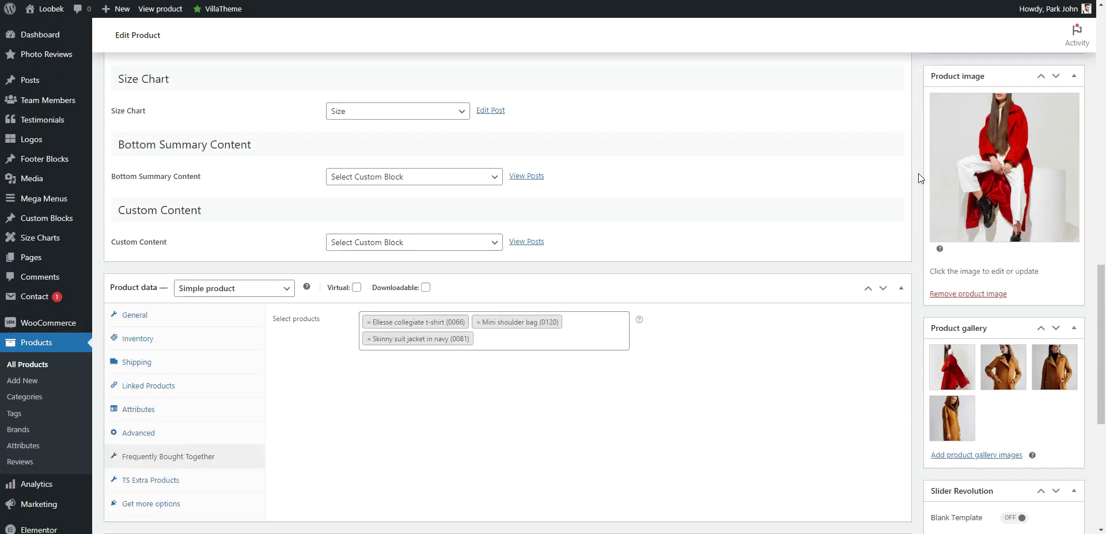
scroll(918, 174, up, 10)
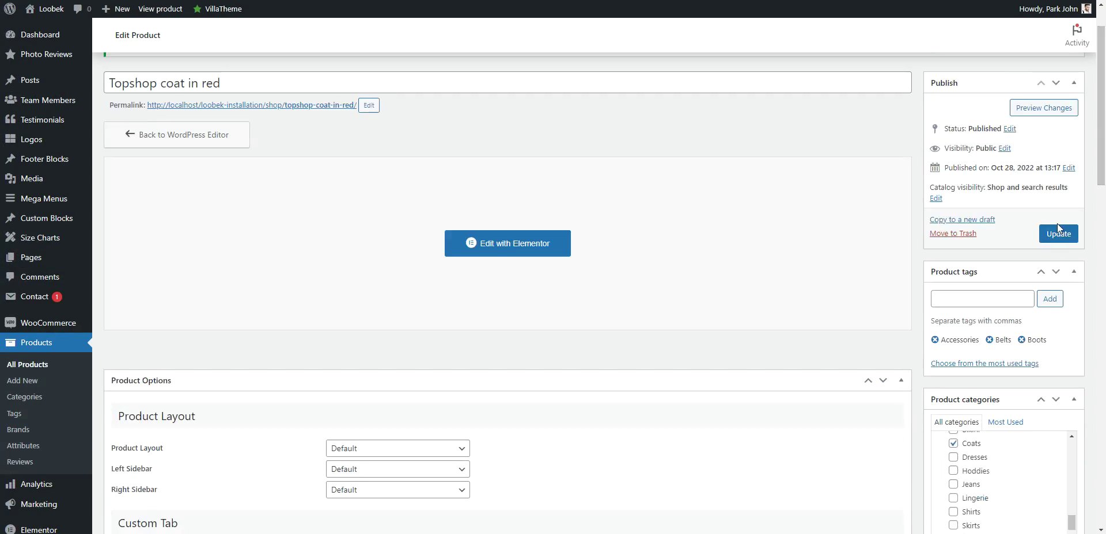
click(1057, 233)
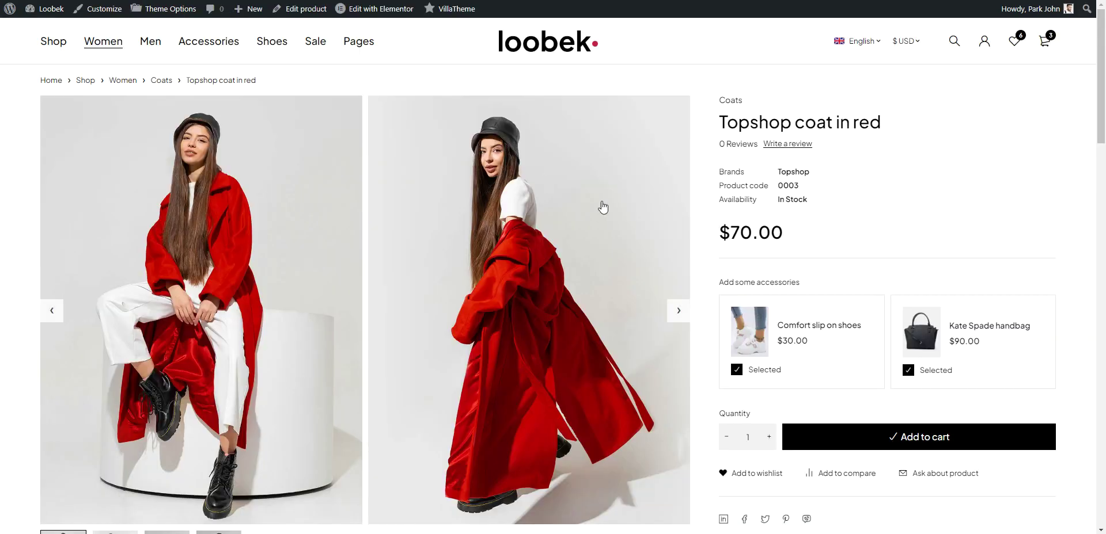
Reload the coat's product page and check the Frequently Bought Together block.
right_click(918, 170)
click(969, 210)
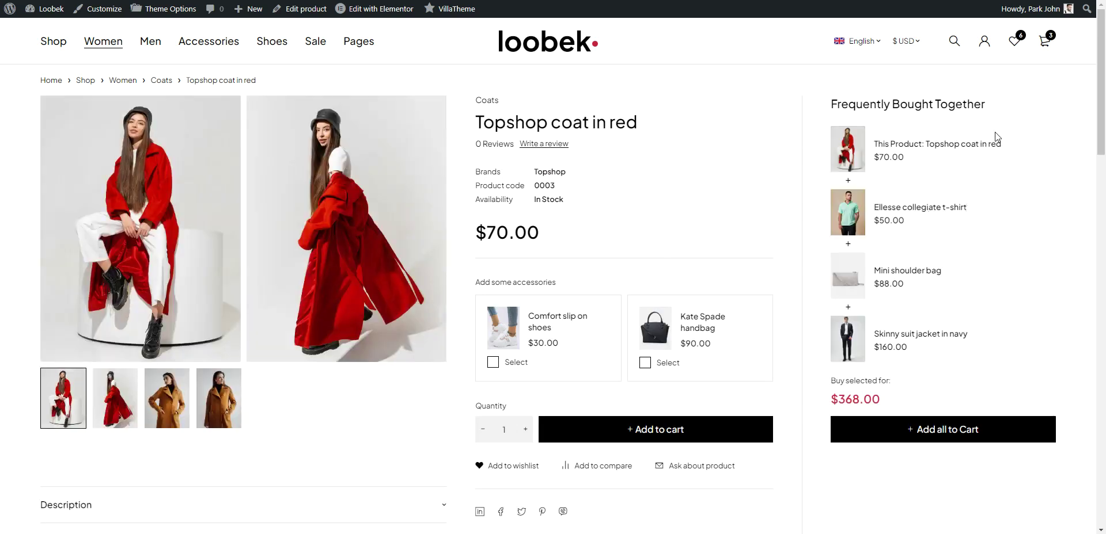
drag(900, 107, 977, 145)
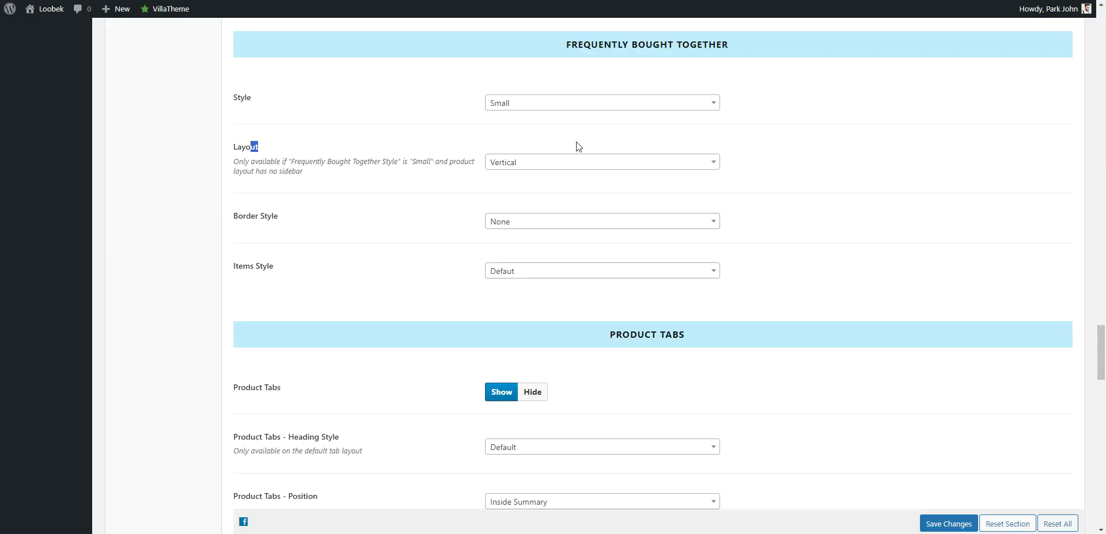
Set the Frequently Bought Together layout to Horizontal in the theme options and save the changes.
scroll(577, 146, down, 6)
scroll(532, 221, up, 5)
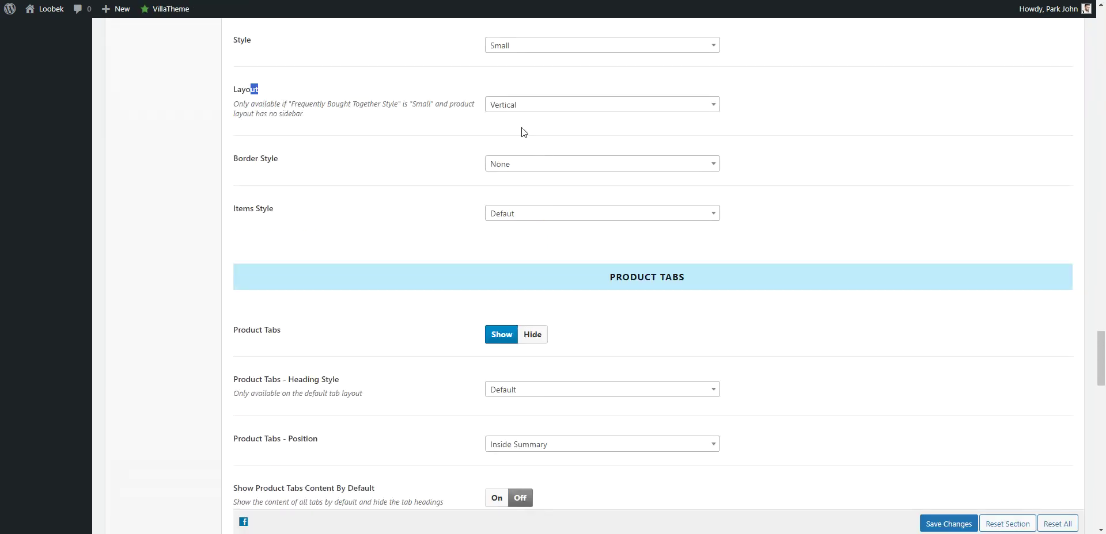
click(511, 106)
click(510, 123)
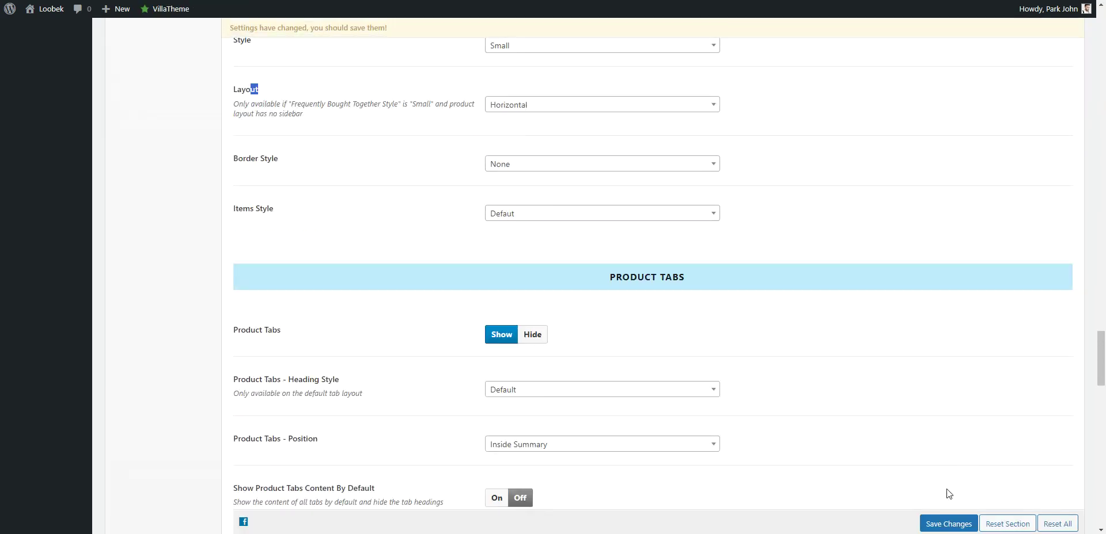
click(945, 524)
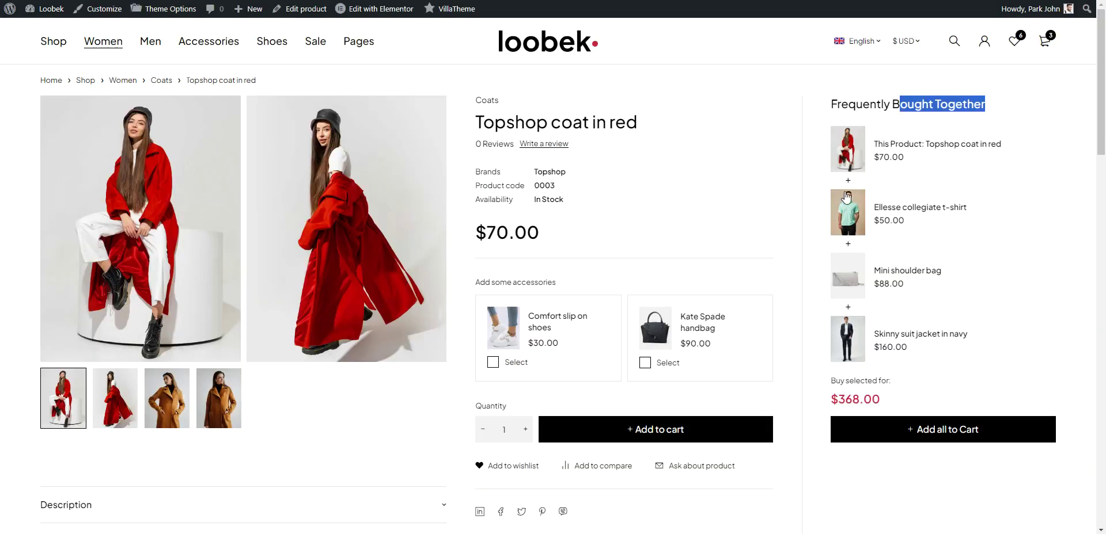
Reload the coat's product page and check the horizontal Frequently Bought Together layout below the gallery.
right_click(760, 128)
click(783, 168)
scroll(820, 257, down, 7)
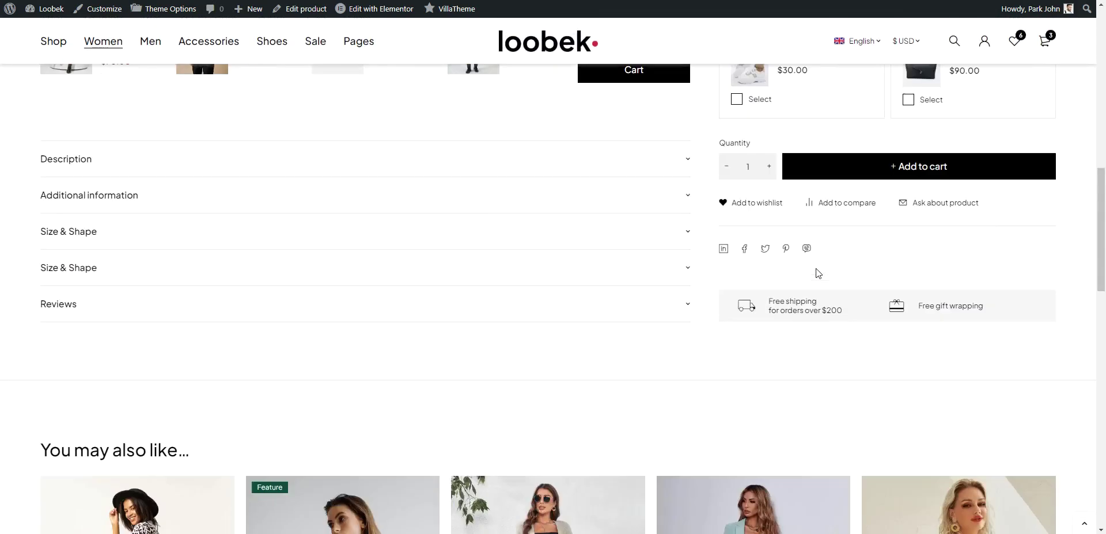
scroll(817, 273, up, 4)
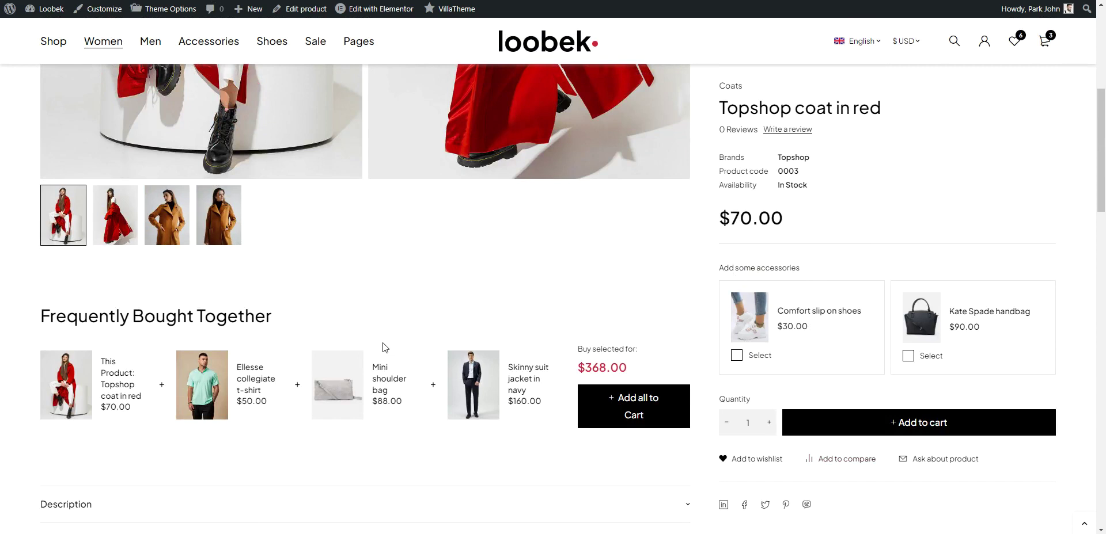
Set the Product Tabs position to After Summary in the theme options and save the changes.
scroll(614, 362, down, 3)
scroll(724, 363, up, 6)
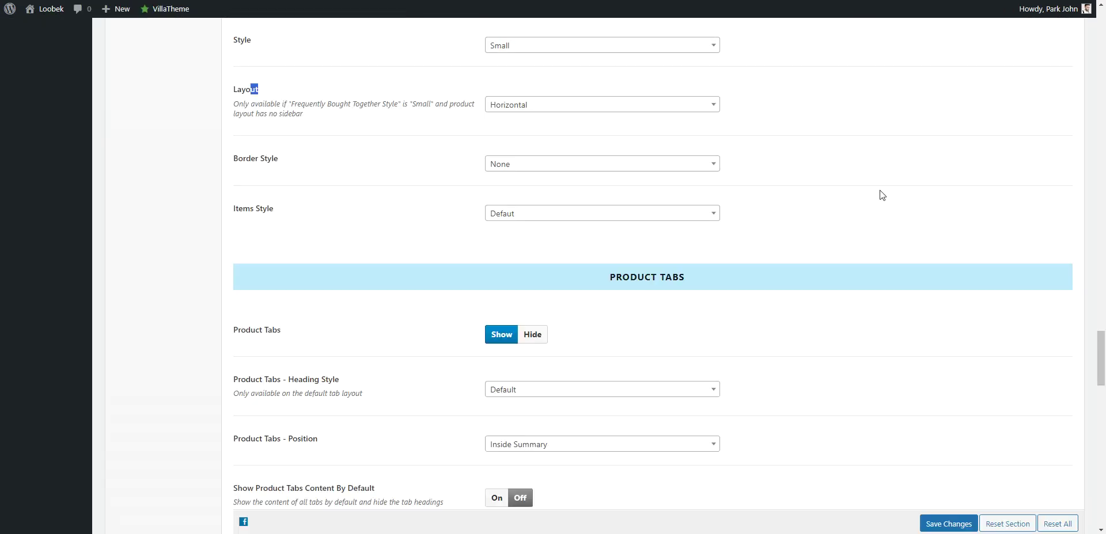
scroll(866, 256, down, 5)
click(536, 156)
click(530, 176)
click(963, 525)
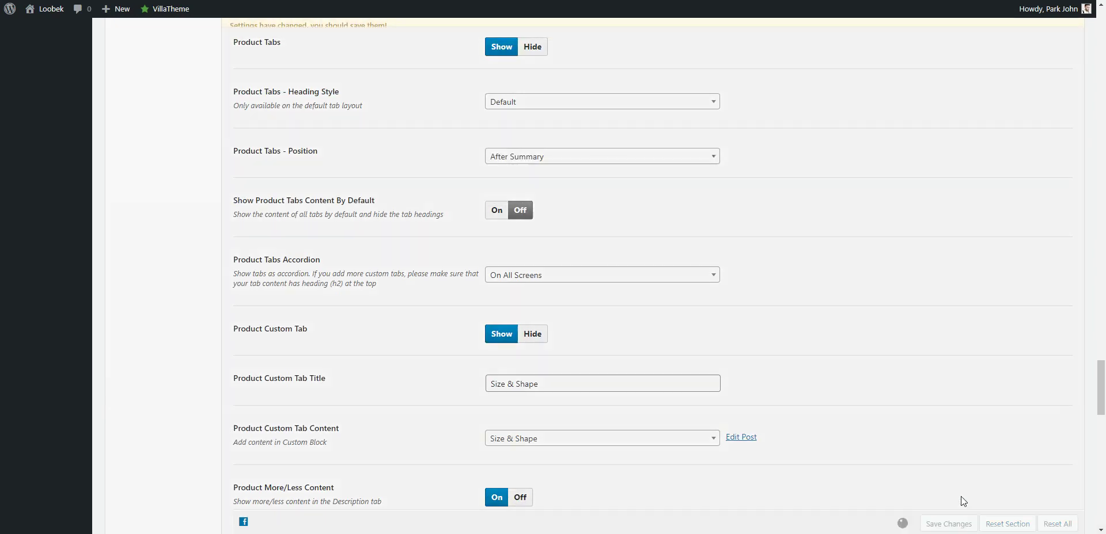
Turn off Product Summary Scrolling in the theme options and save the changes.
scroll(582, 222, down, 8)
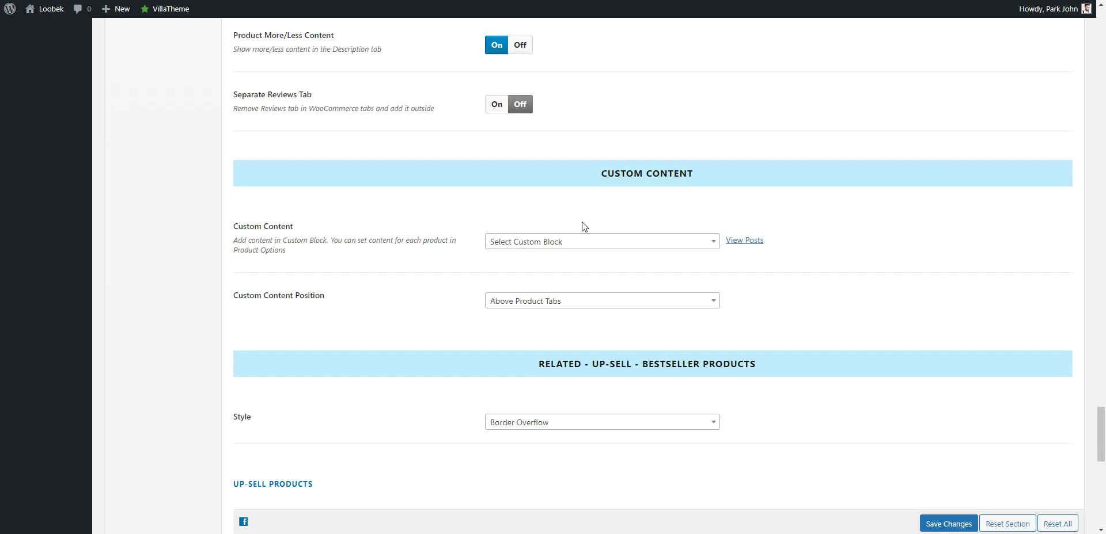
scroll(644, 181, up, 17)
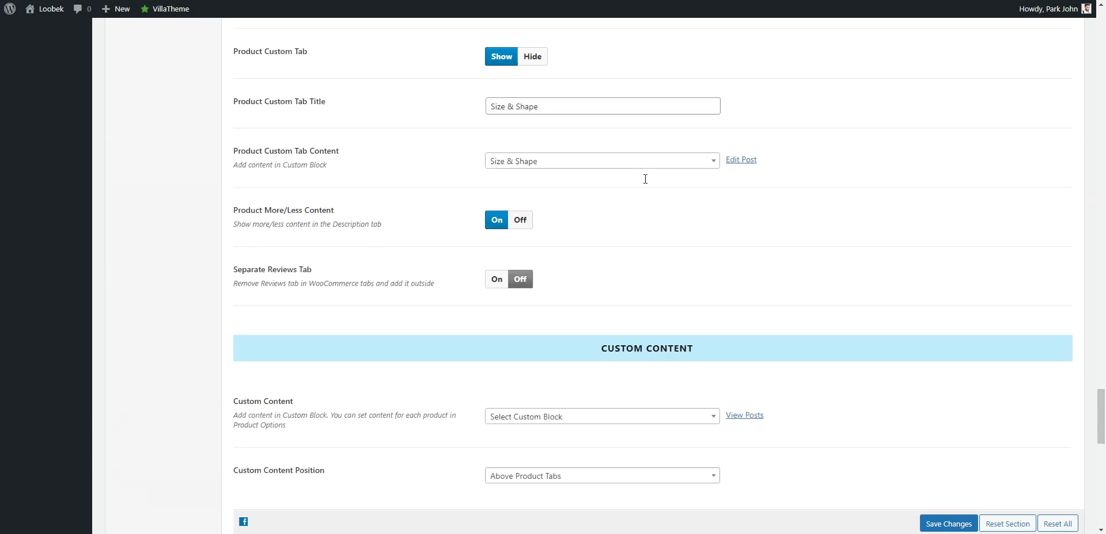
scroll(645, 184, up, 18)
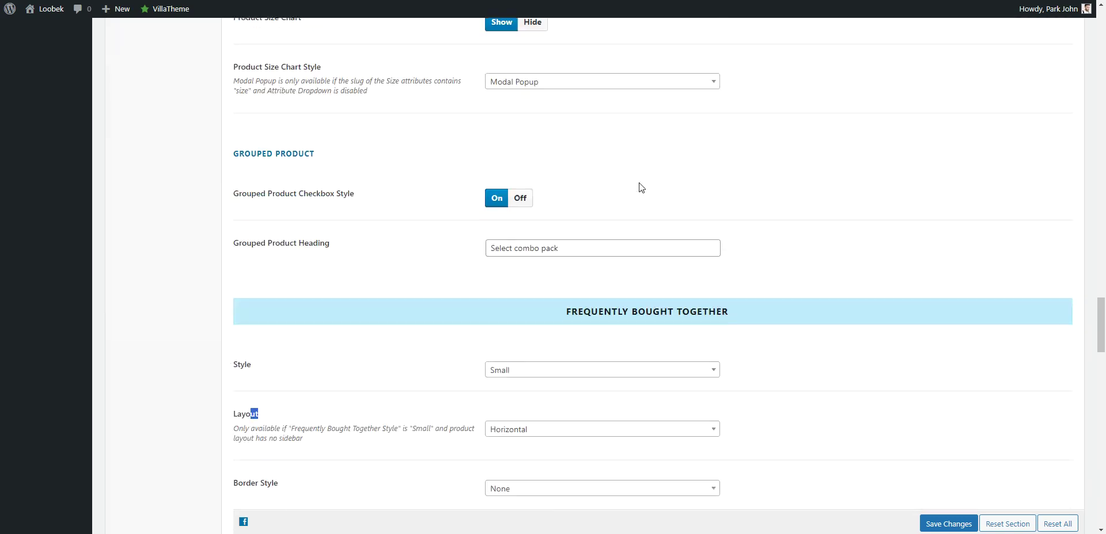
scroll(636, 187, up, 18)
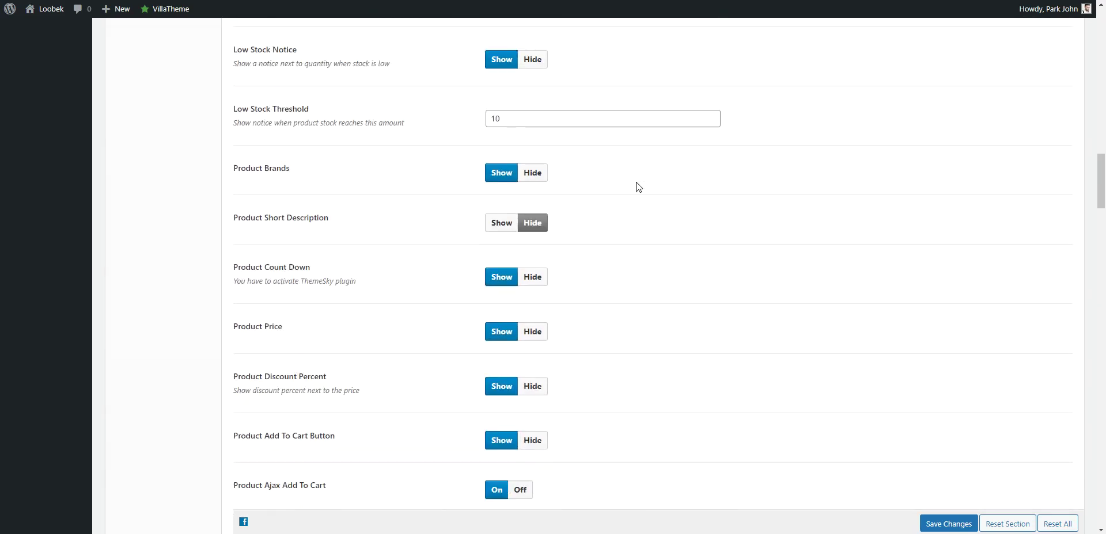
scroll(621, 235, down, 6)
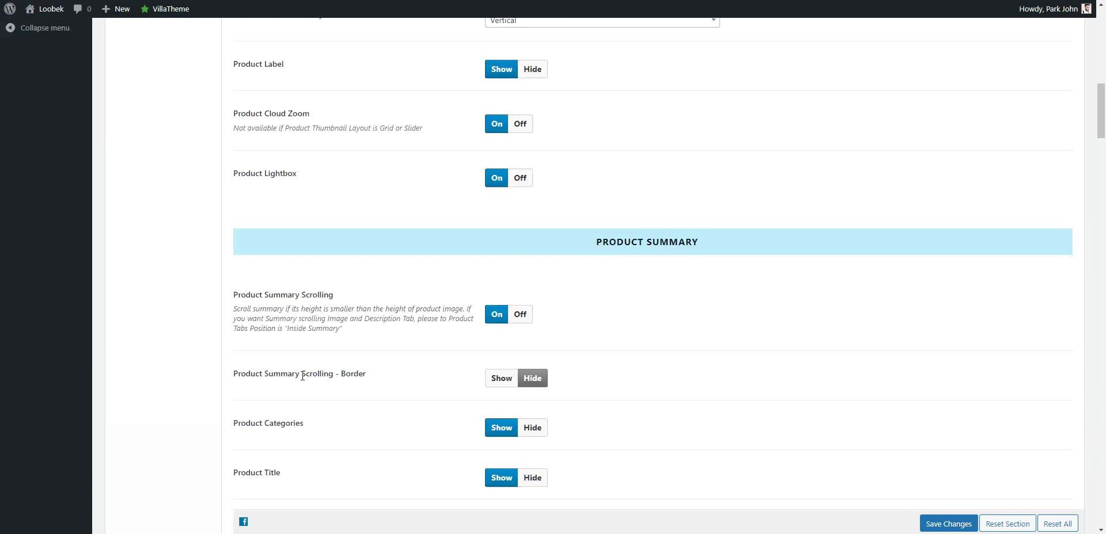
click(520, 314)
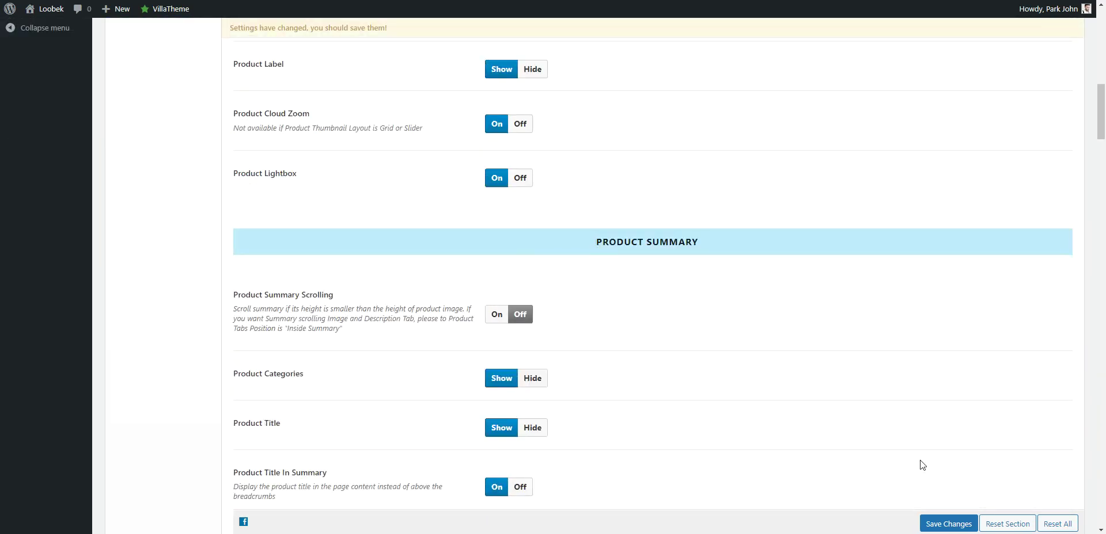
click(948, 524)
Reload the coat's product page and check the Frequently Bought Together block and the product tabs below the summary.
key(ctrl+Tab)
right_click(794, 122)
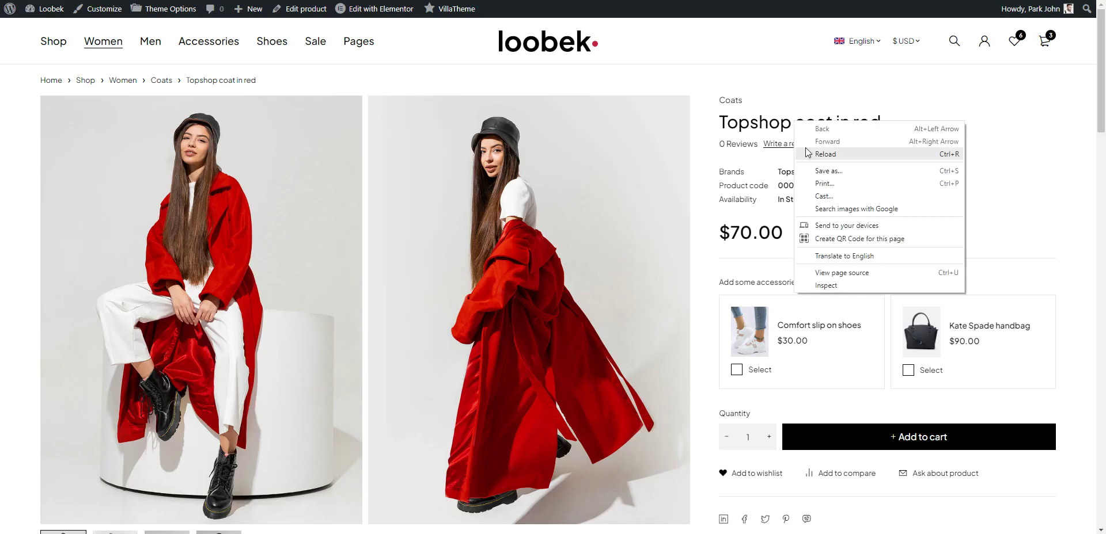
click(824, 154)
scroll(508, 172, down, 7)
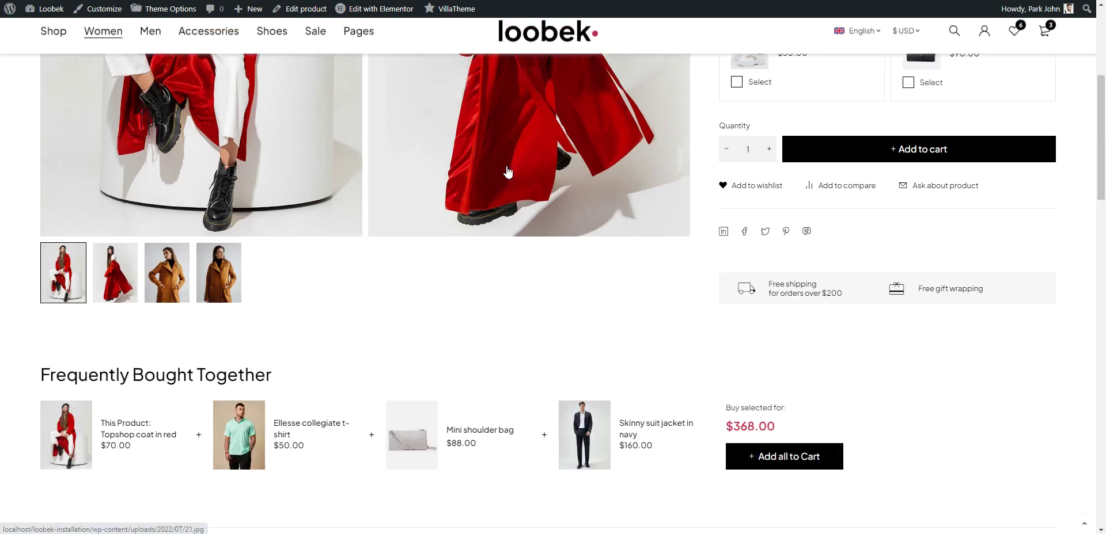
scroll(507, 173, down, 2)
scroll(507, 166, up, 1)
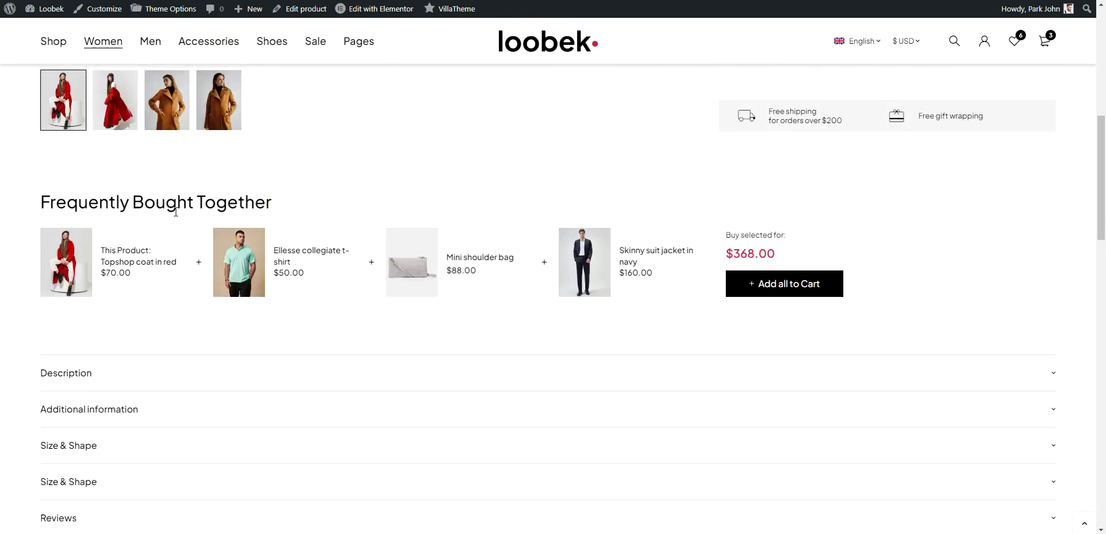
scroll(952, 354, down, 8)
scroll(940, 313, up, 7)
scroll(727, 290, up, 10)
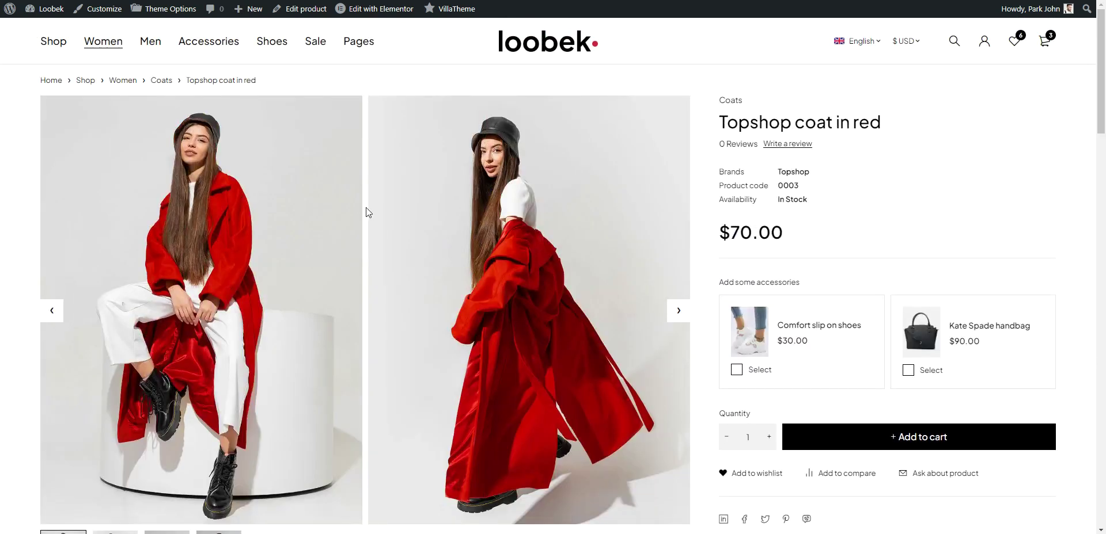
Set Related Products to Show in the theme options.
key(ctrl+Tab)
scroll(467, 230, up, 15)
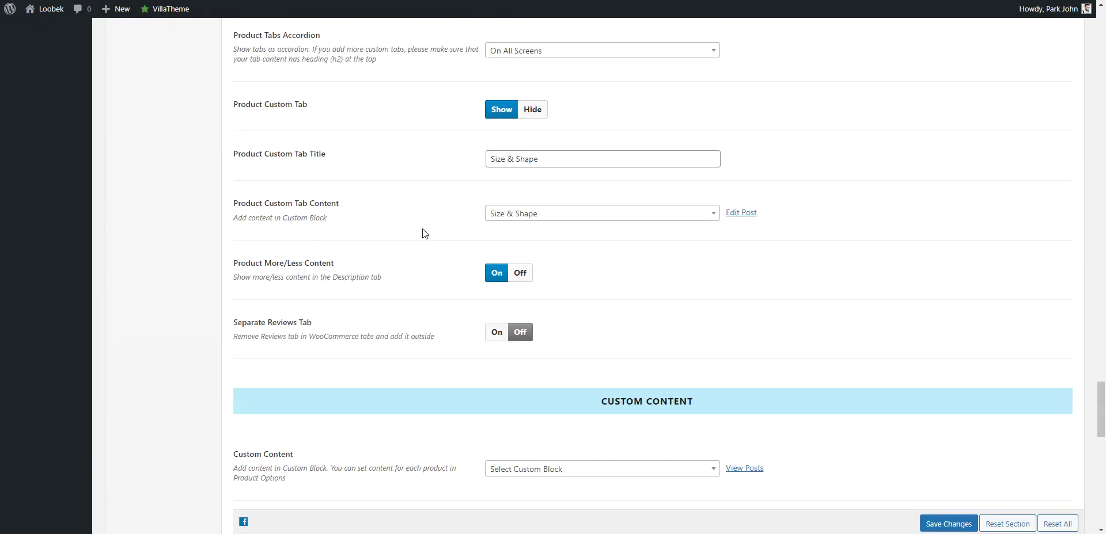
scroll(424, 237, down, 7)
drag(538, 248, 813, 302)
click(658, 331)
scroll(407, 336, down, 8)
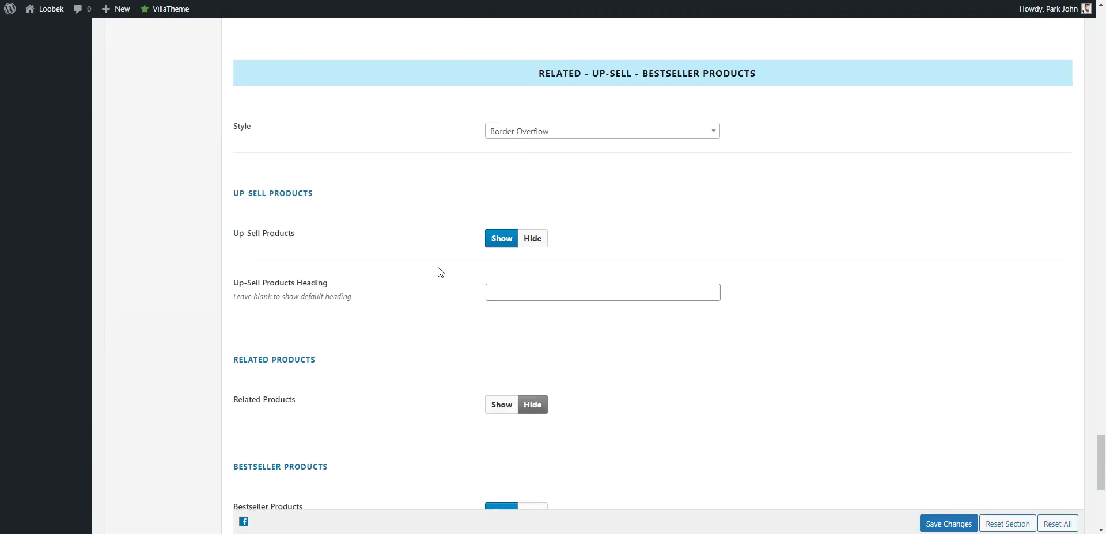
drag(244, 73, 353, 76)
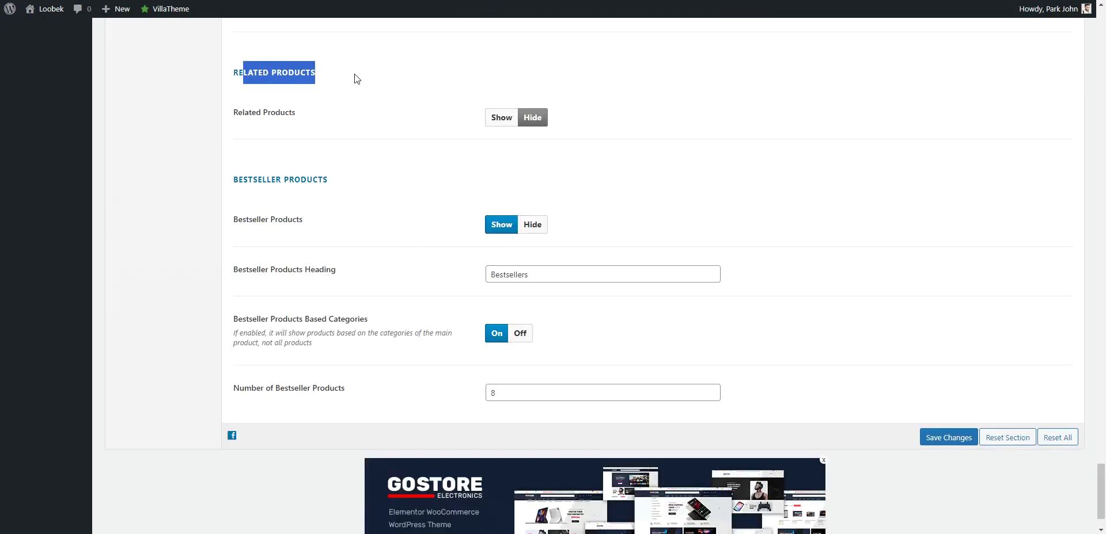
click(511, 115)
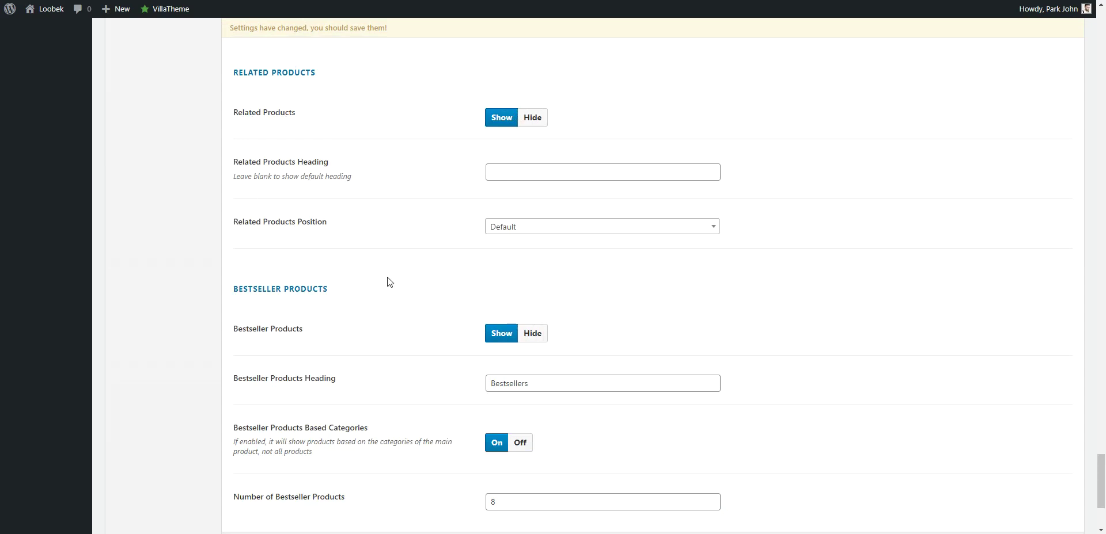
Set Bestseller Products to Hide and save the theme options.
drag(247, 288, 383, 291)
click(631, 297)
scroll(893, 349, down, 3)
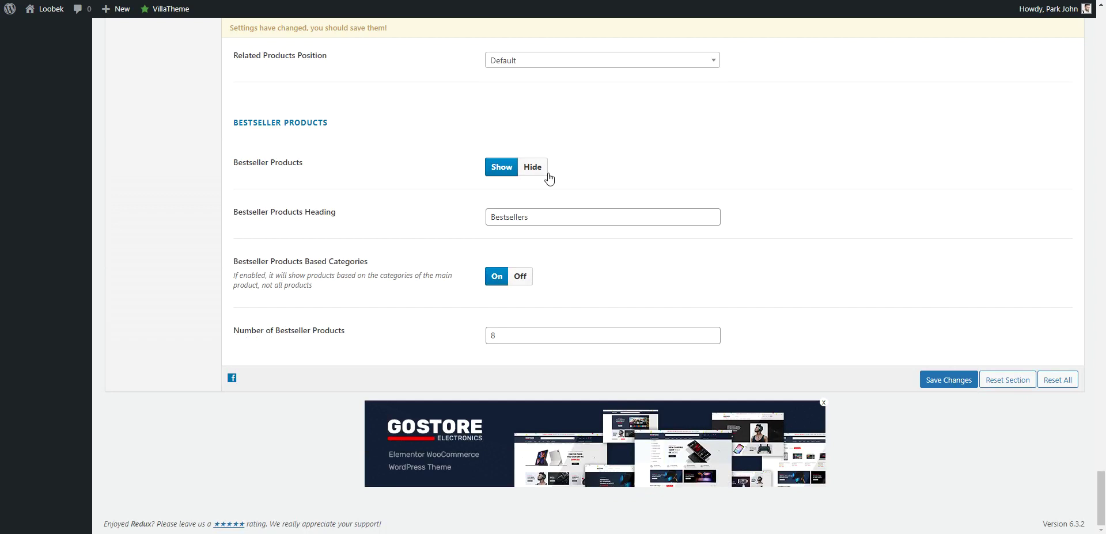
click(546, 173)
click(944, 379)
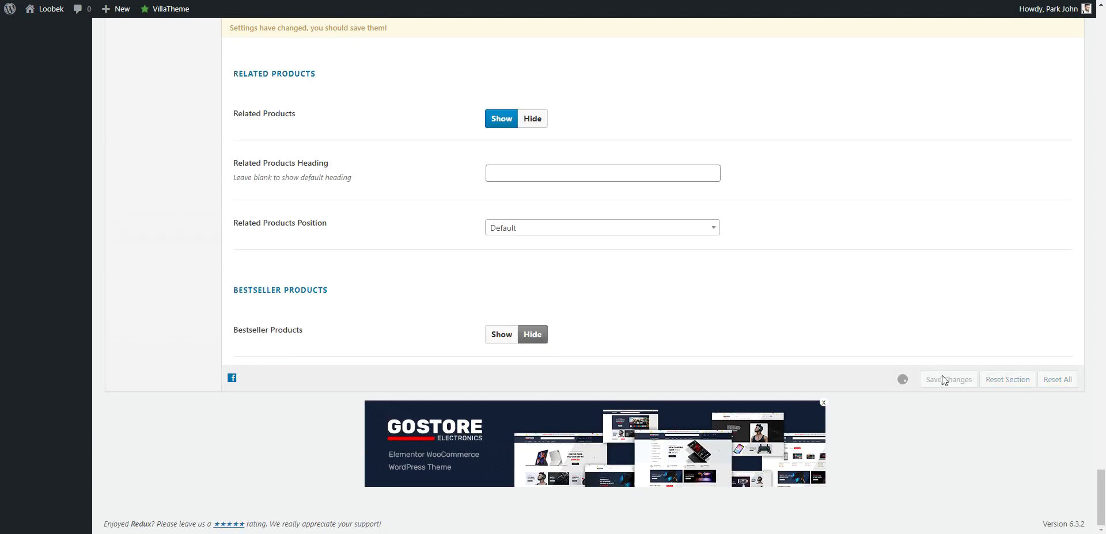
Reload the coat's product page and check the Related products and up-sell sections beneath the product tabs.
key(ctrl+Tab)
right_click(865, 171)
click(890, 201)
scroll(893, 482, down, 20)
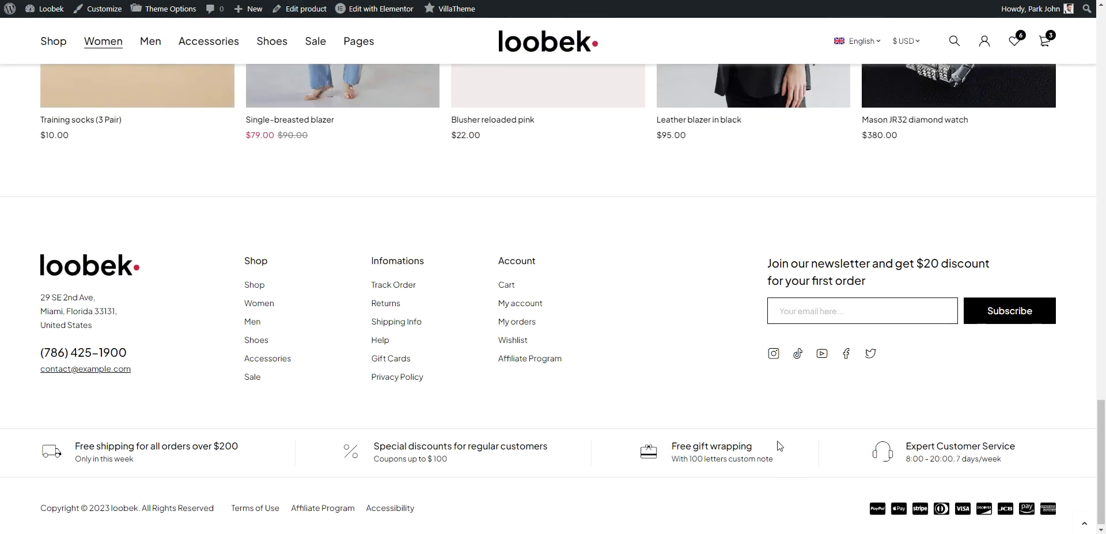
scroll(486, 383, up, 9)
drag(125, 339, 184, 340)
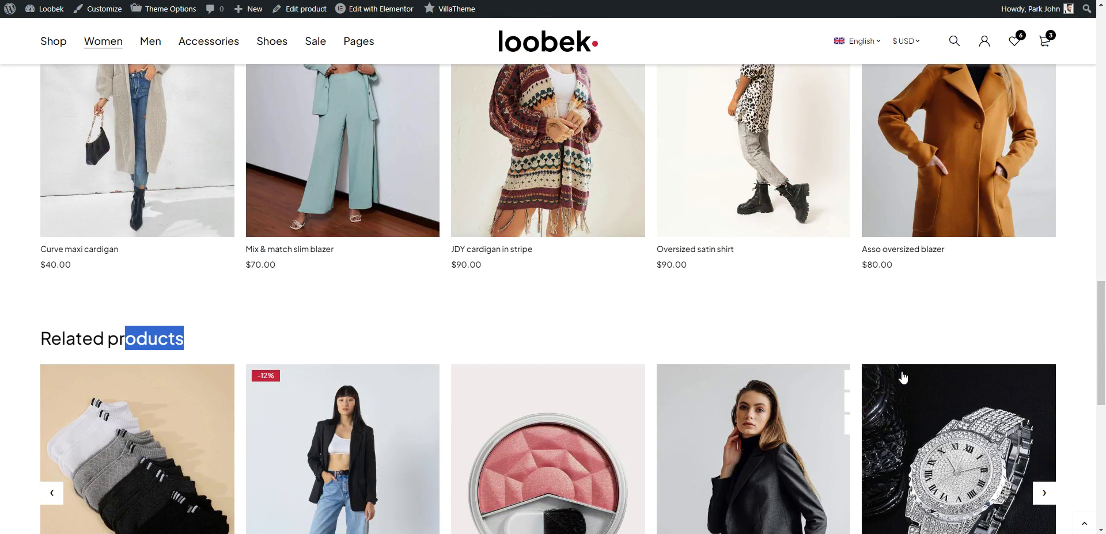
drag(51, 339, 240, 343)
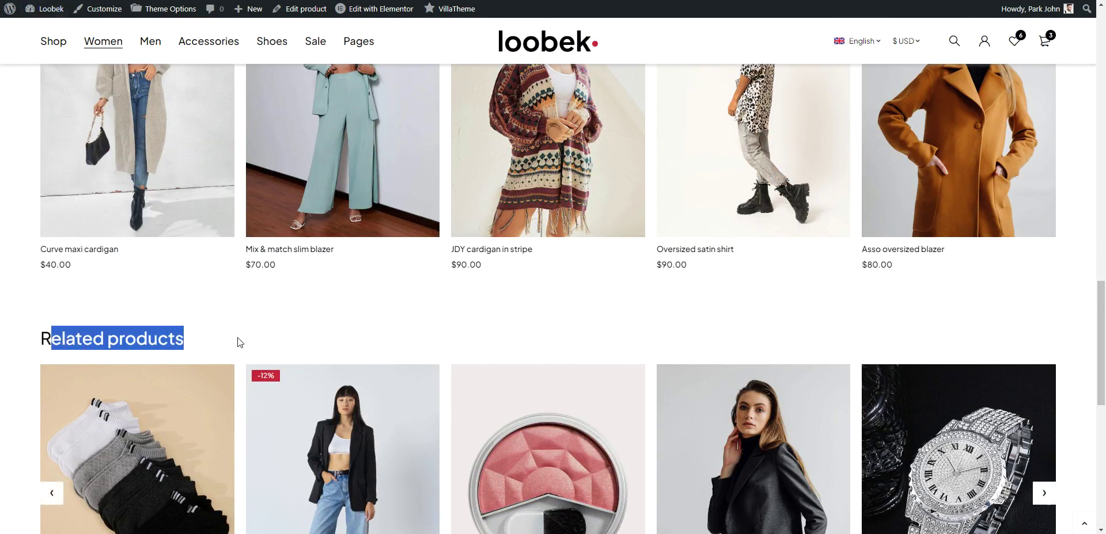
click(362, 344)
scroll(662, 264, up, 7)
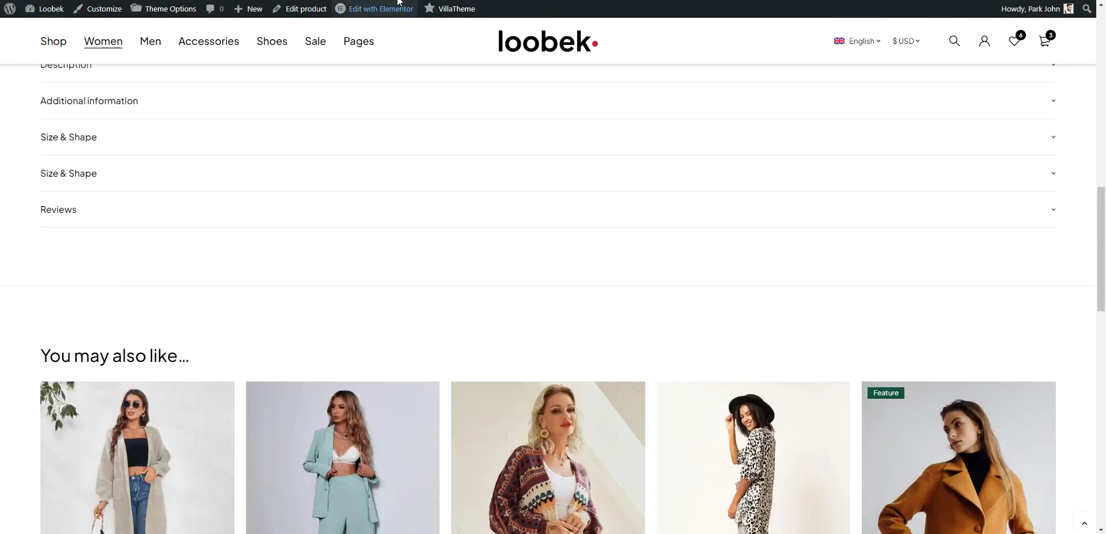